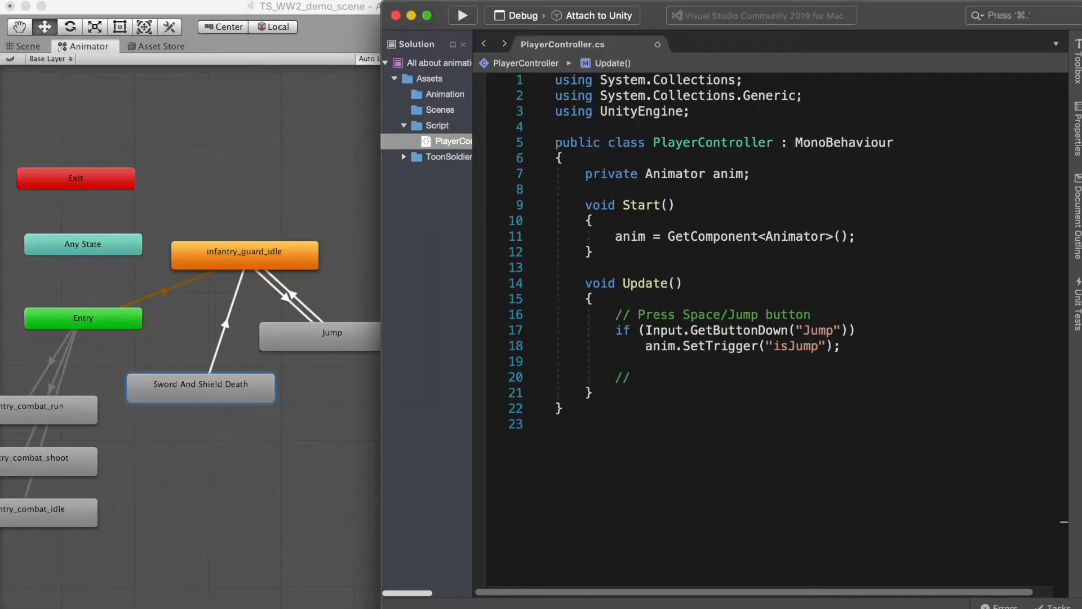
# Start an if statement checking Input.GetKeyDown with a KeyCode below the new comment in Update()
pyautogui.press('Return')
pyautogui.write('if(Input.GetKeyDown)(KeyCode.K')
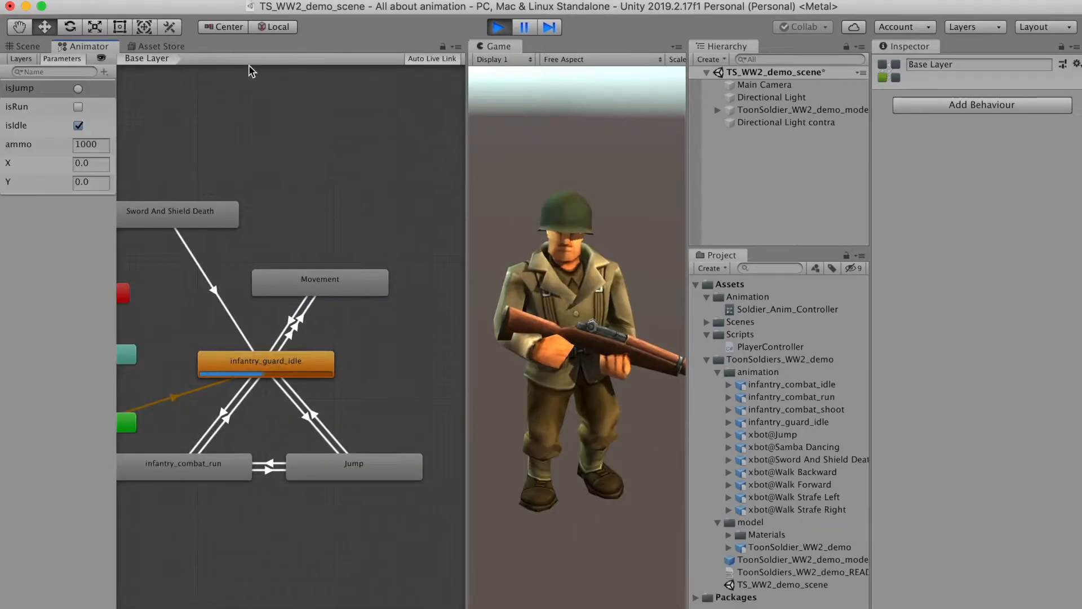
# Open the Movement state in the Animator's Base Layer
pyautogui.doubleClick(332, 282)
pyautogui.moveTo(198, 337); pyautogui.dragTo(160, 342)
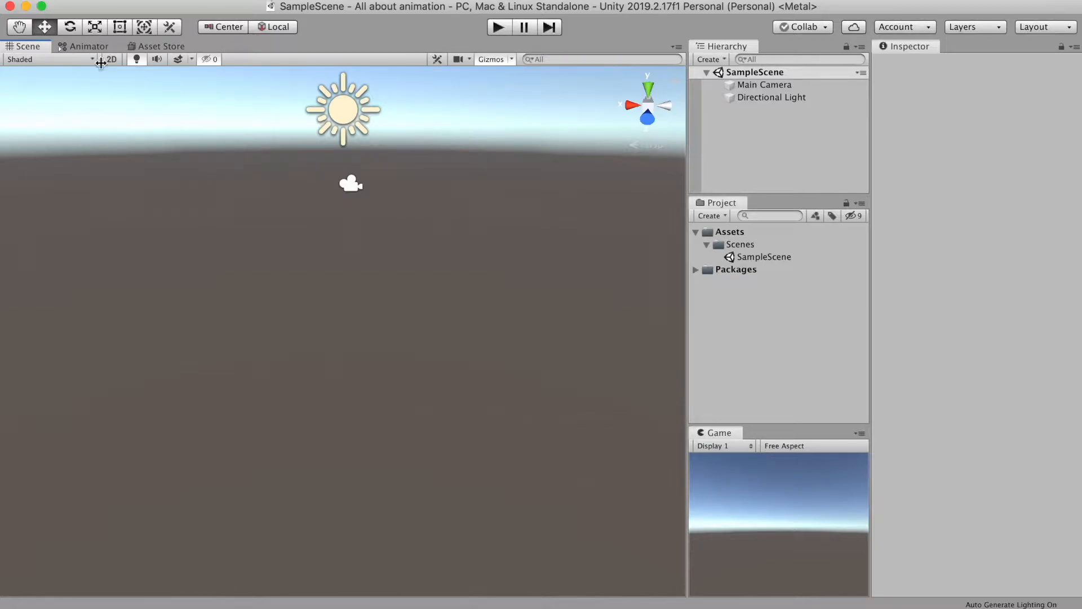
# Import the complete Toon Soldiers WW2 demo package from the Asset Store into the project
pyautogui.click(184, 48)
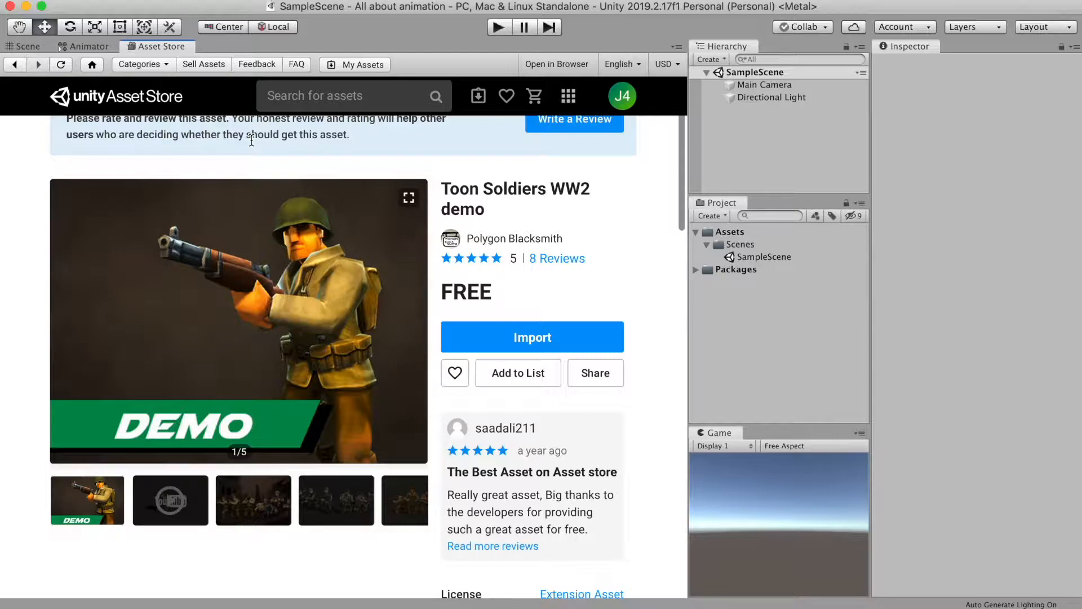
pyautogui.click(379, 3)
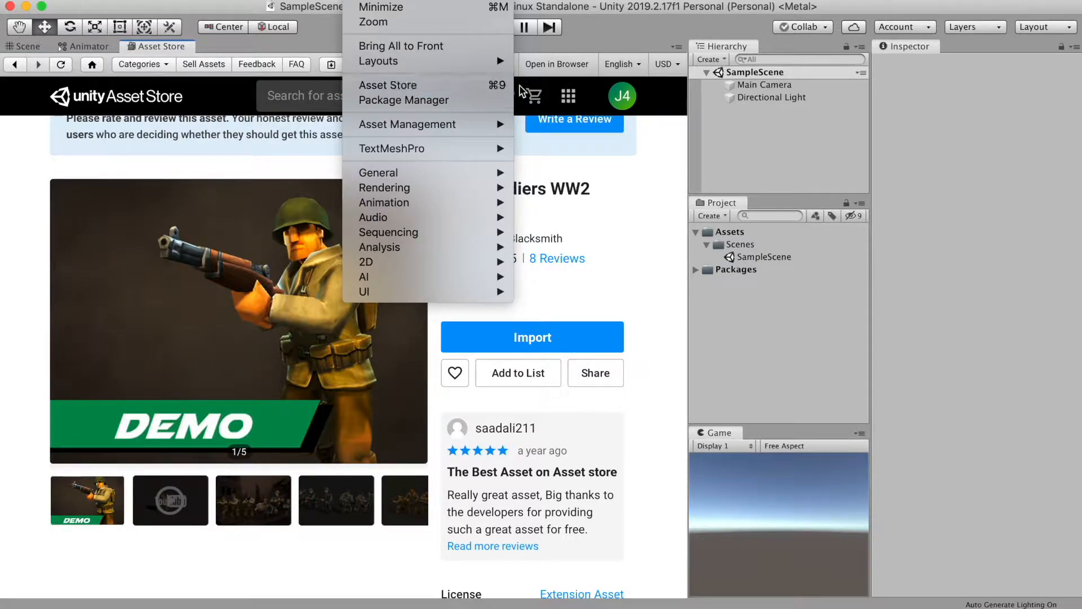
pyautogui.click(225, 50)
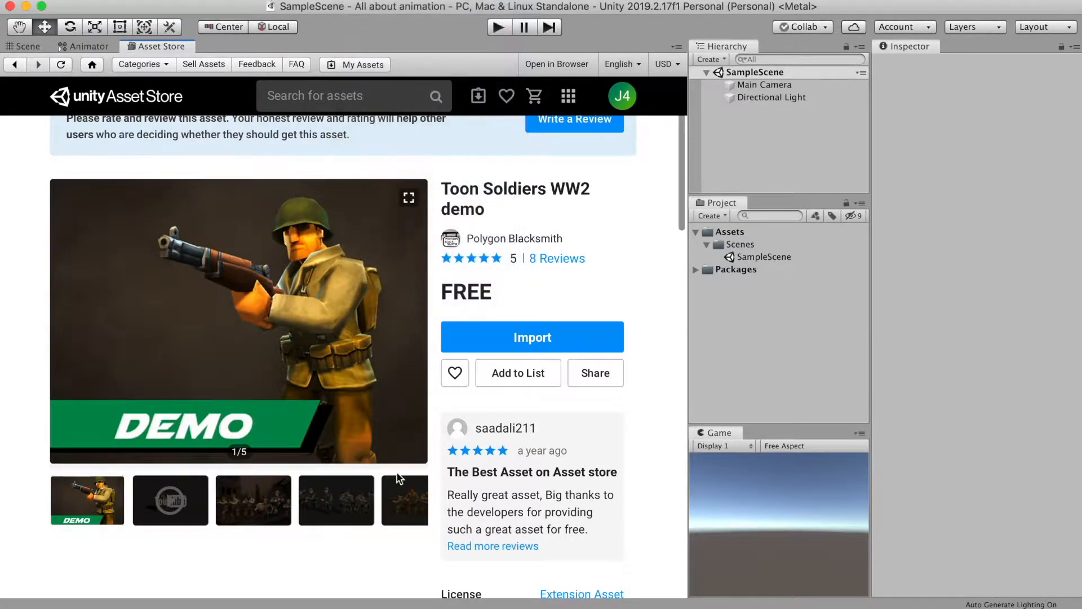
pyautogui.scroll(3, 448, 395)
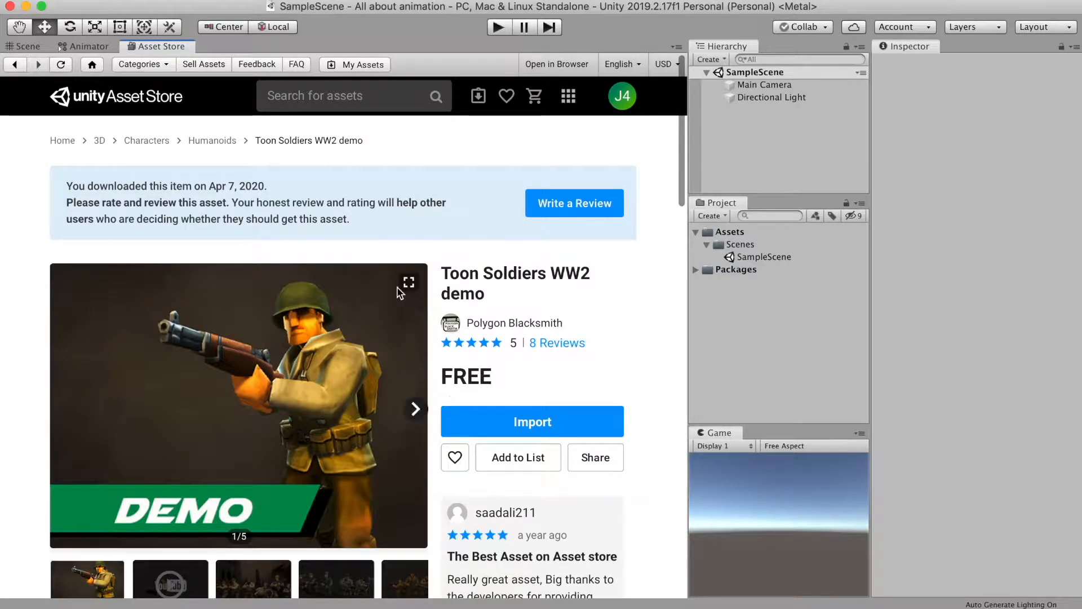
pyautogui.scroll(-6, 450, 397)
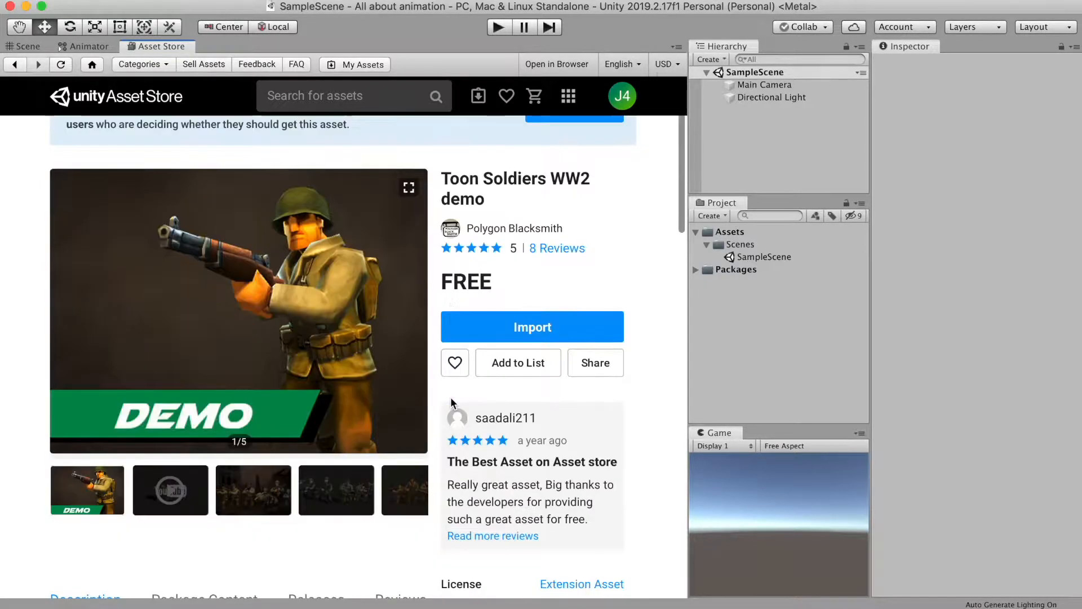
pyautogui.scroll(4, 451, 397)
pyautogui.click(564, 354)
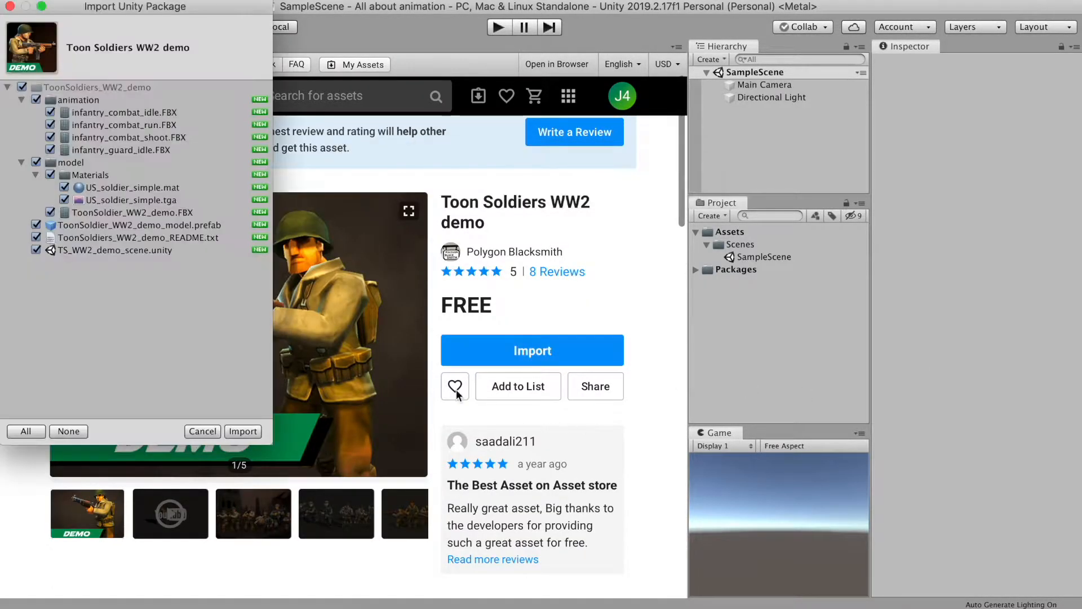
pyautogui.click(243, 431)
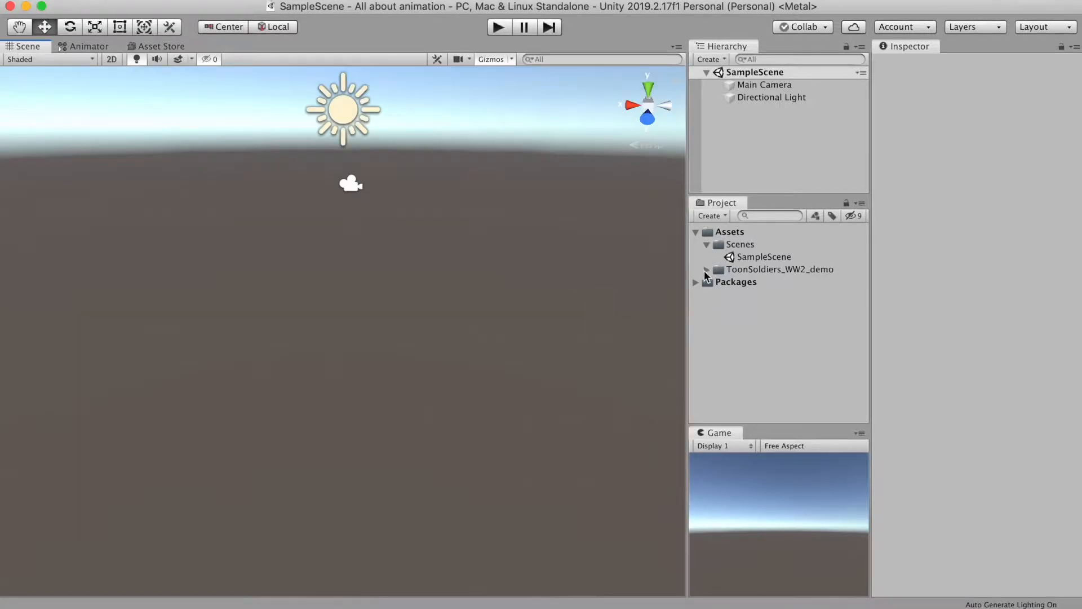
# Browse the ToonSoldiers_WW2_demo folder's animation and model contents and open TS_WW2_demo_scene
pyautogui.click(706, 244)
pyautogui.keyDown('alt'); pyautogui.click(707, 256); pyautogui.keyUp('alt')
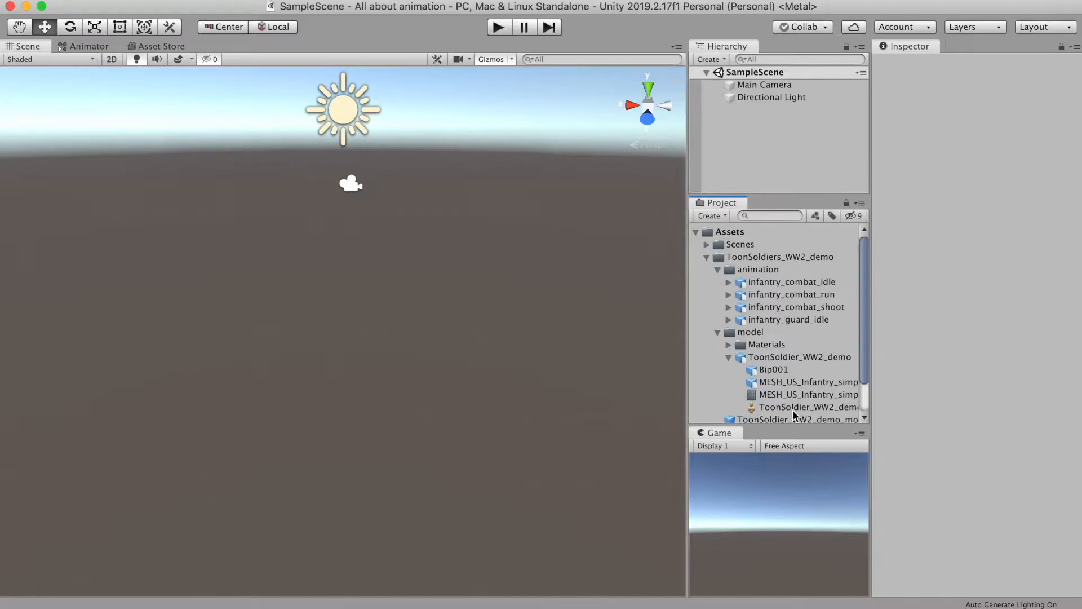
pyautogui.click(720, 281)
pyautogui.click(717, 269)
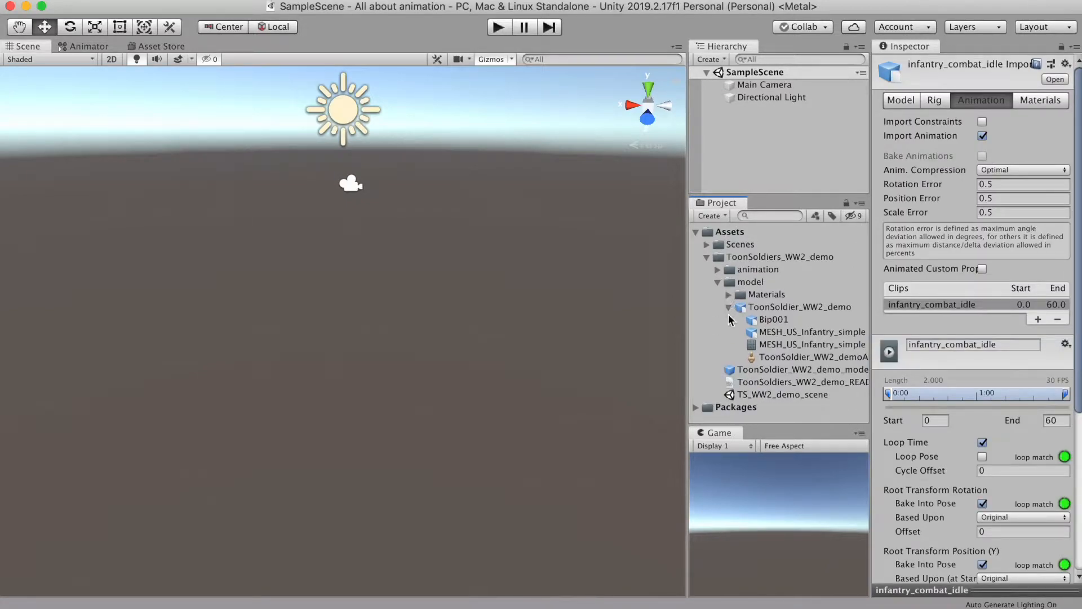
pyautogui.click(731, 320)
pyautogui.click(729, 306)
pyautogui.click(784, 309)
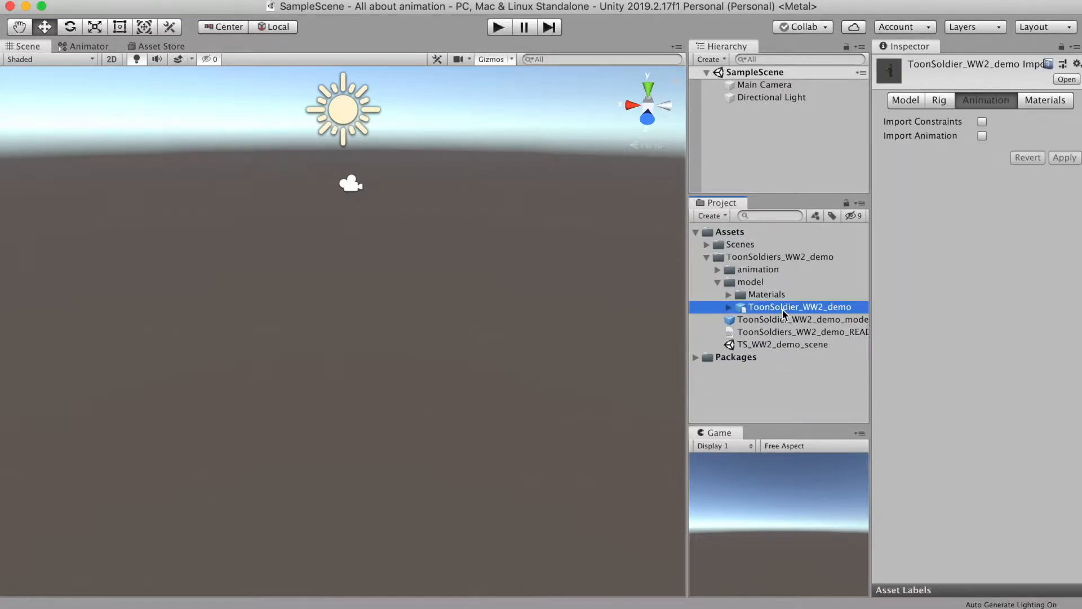
pyautogui.doubleClick(757, 345)
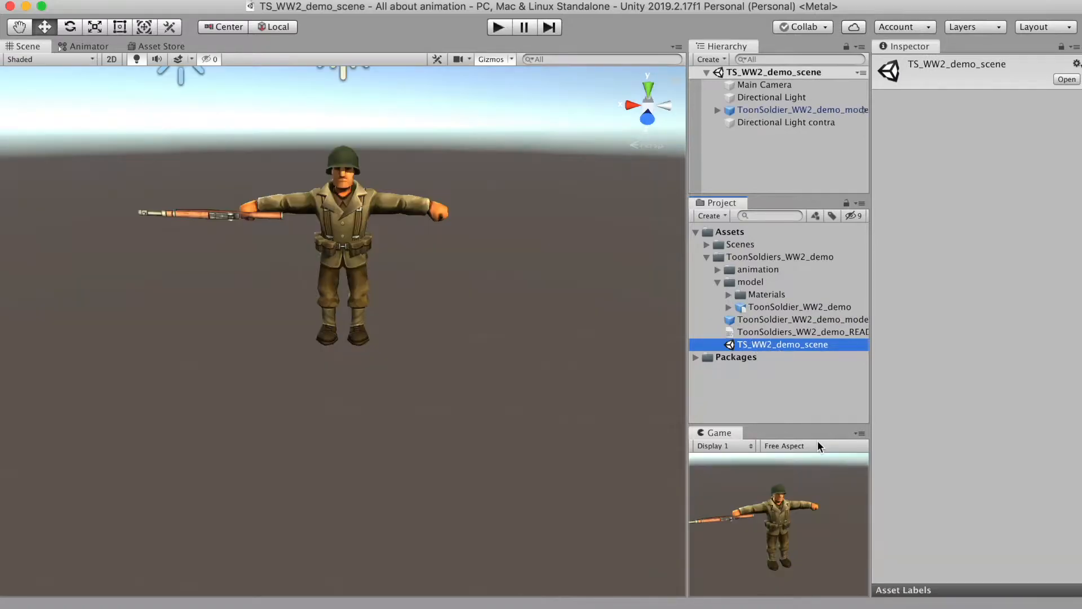
# Examine the soldier model in the scene and the Controller setting of its Animator component
pyautogui.scroll(-5, 390, 256)
pyautogui.moveTo(390, 257); pyautogui.dragTo(397, 353, button='middle')
pyautogui.keyDown('alt'); pyautogui.moveTo(471, 408); pyautogui.dragTo(440, 318); pyautogui.keyUp('alt')
pyautogui.scroll(5, 441, 387)
pyautogui.moveTo(488, 432)
pyautogui.keyDown('alt'); pyautogui.mouseDown(button='middle')
pyautogui.moveTo(440, 363)
pyautogui.moveTo(435, 329)
pyautogui.moveTo(482, 438)
pyautogui.mouseUp(button='middle'); pyautogui.keyUp('alt')
pyautogui.keyDown('alt'); pyautogui.moveTo(481, 438); pyautogui.dragTo(519, 452); pyautogui.keyUp('alt')
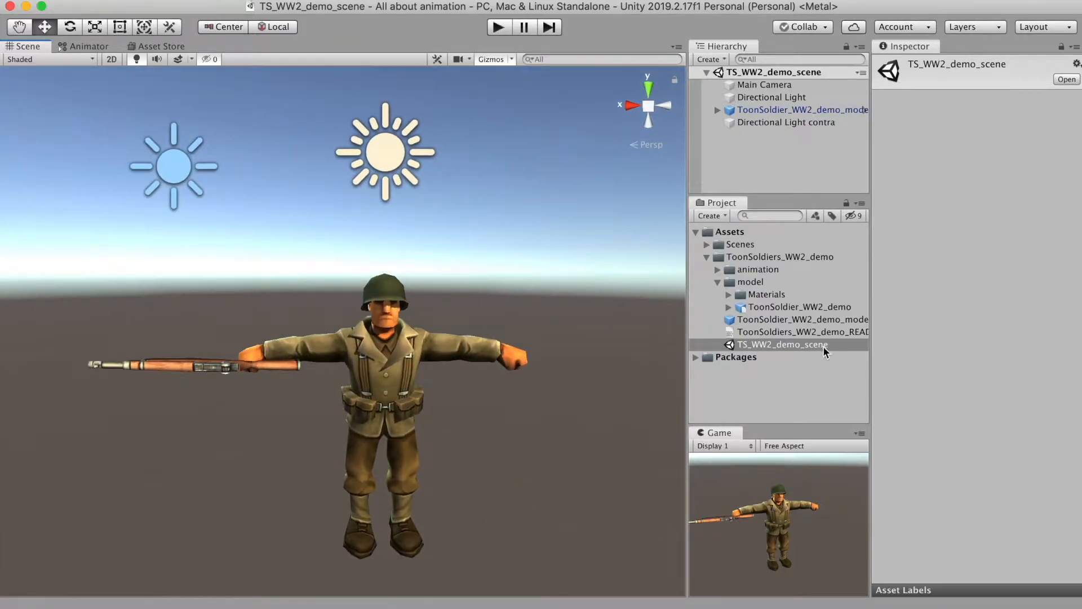
pyautogui.click(760, 111)
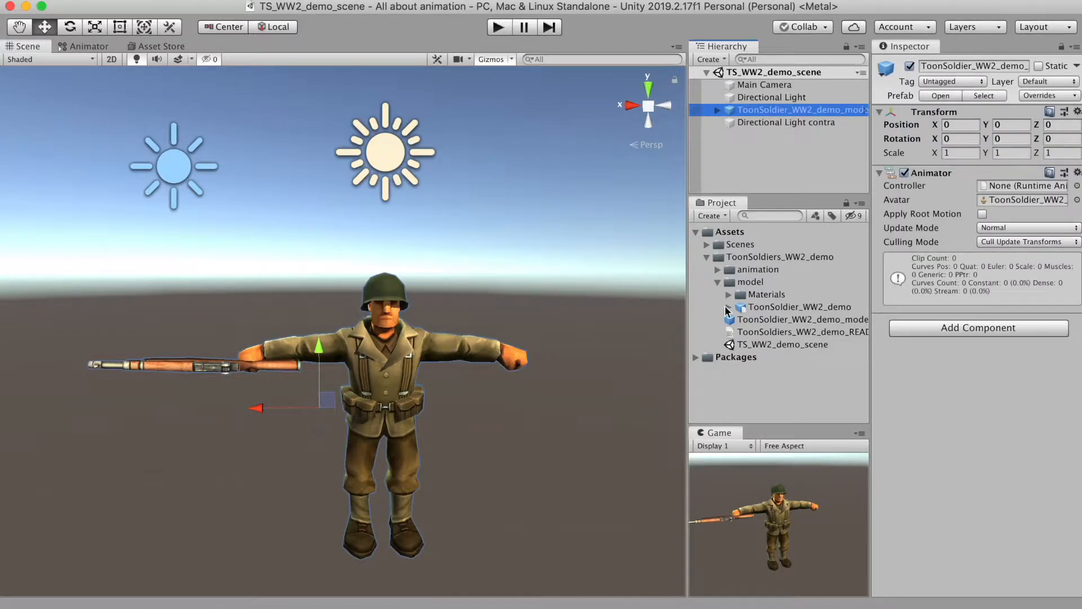
pyautogui.click(990, 190)
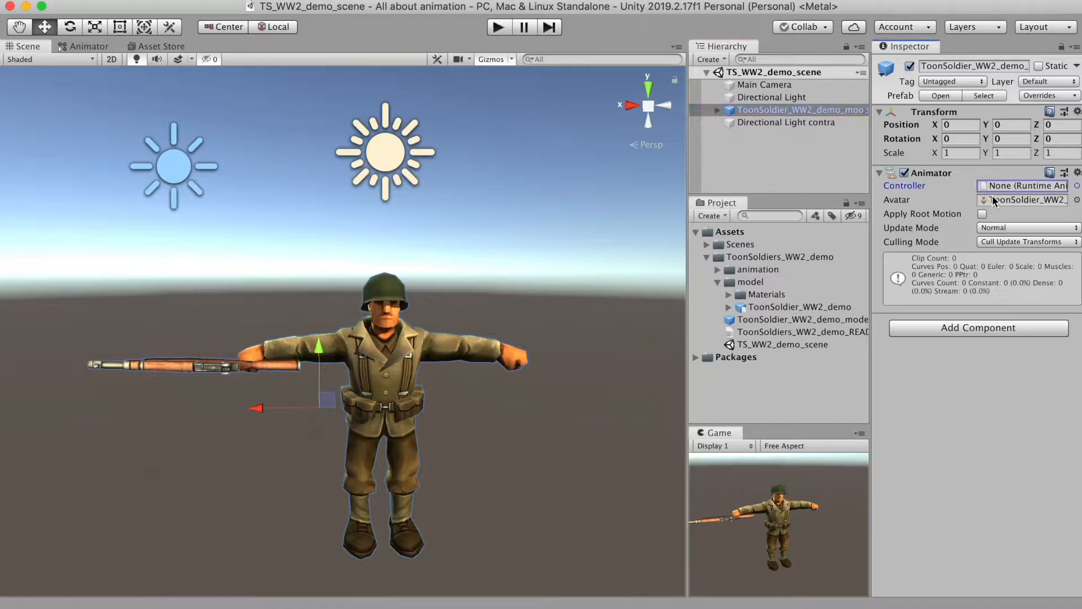
pyautogui.click(929, 174)
pyautogui.click(931, 174)
pyautogui.click(1037, 187)
# Review the import settings of the four infantry clips in the animation folder and reselect the soldier model in the scene
pyautogui.click(717, 270)
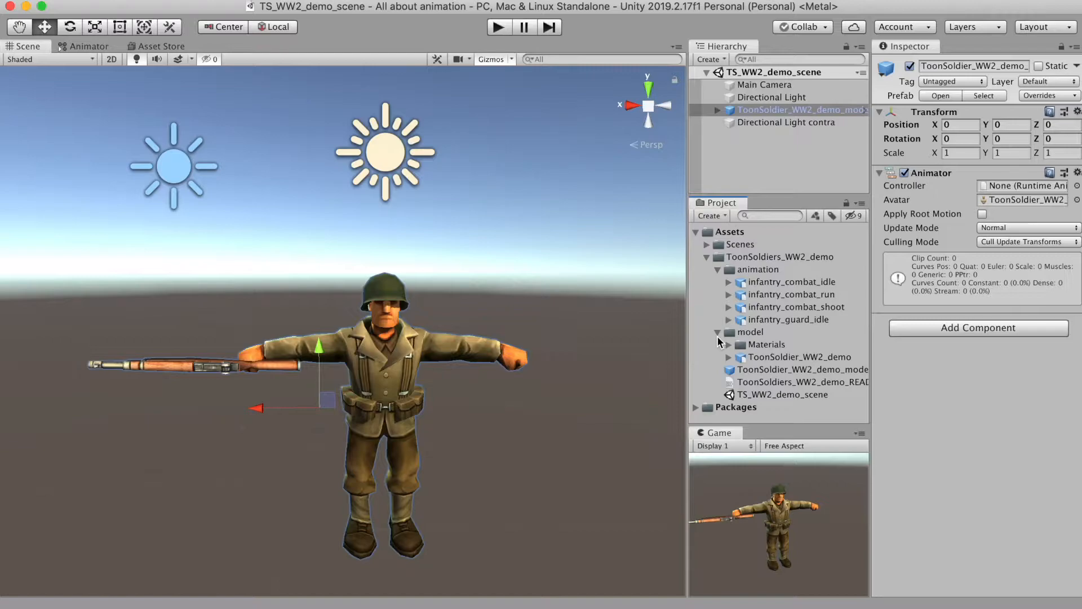
pyautogui.click(717, 332)
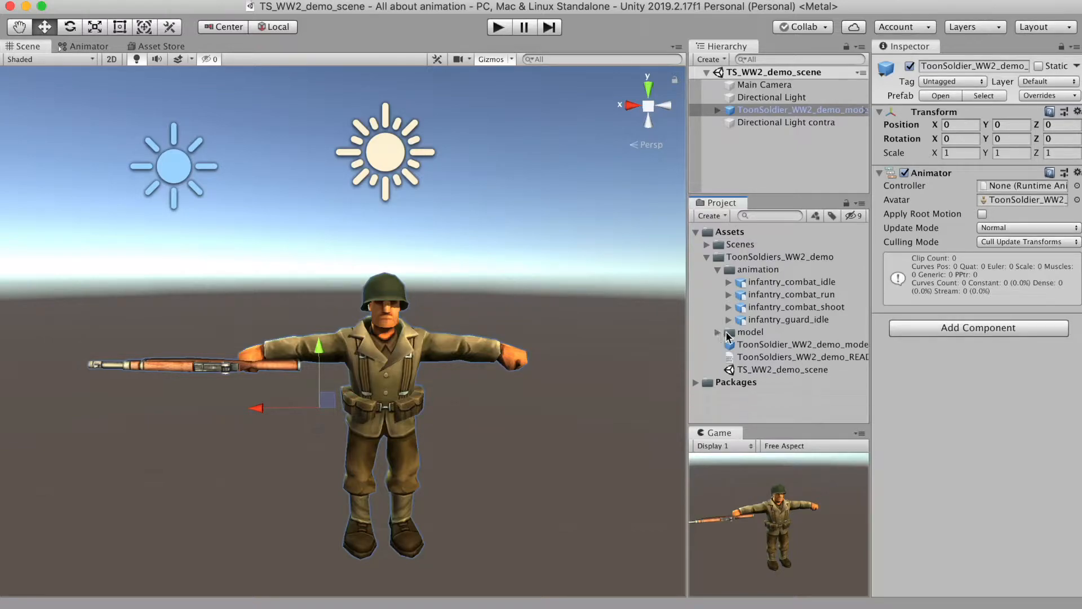
pyautogui.click(759, 283)
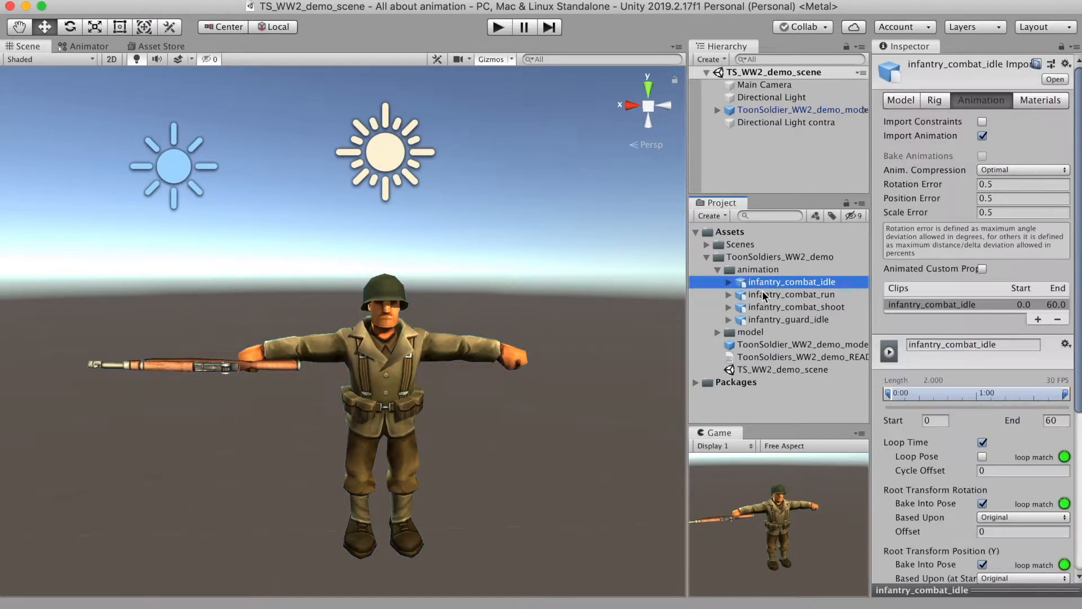
pyautogui.click(764, 295)
pyautogui.click(768, 308)
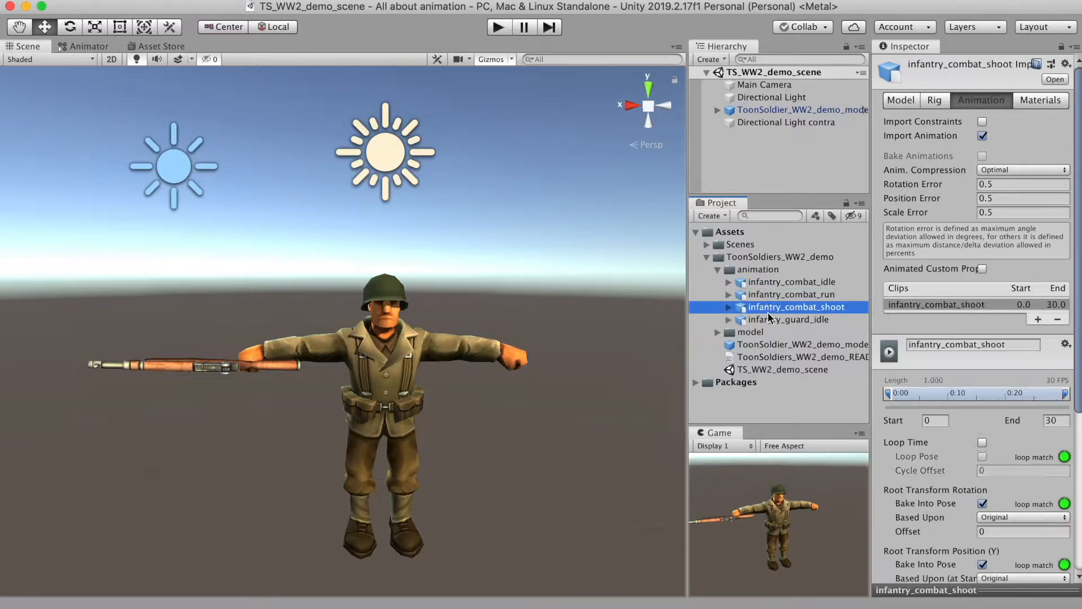
pyautogui.click(771, 320)
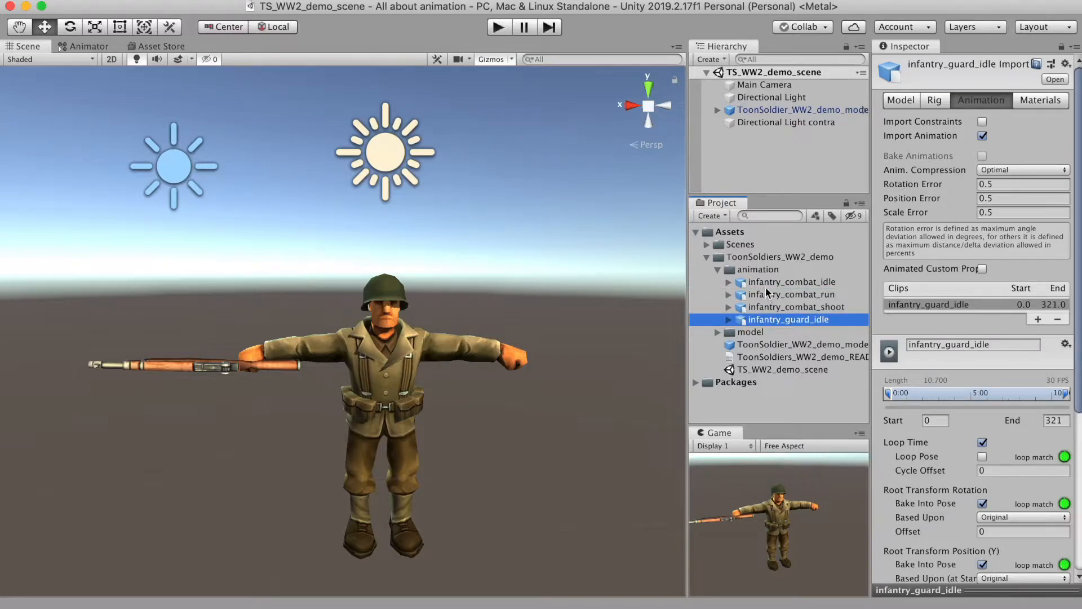
pyautogui.click(789, 112)
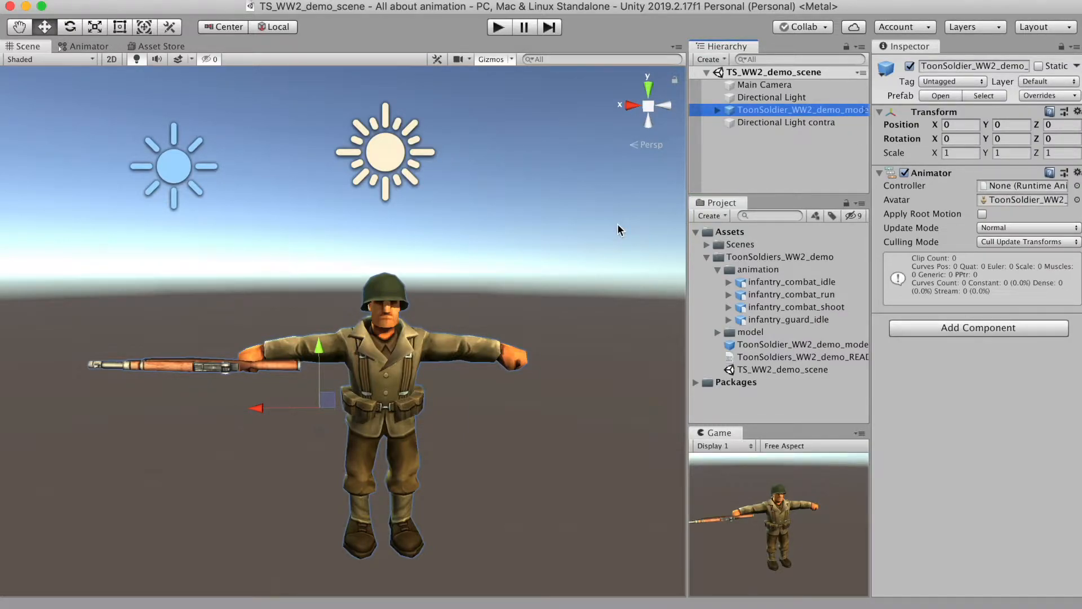
# Create a folder named Animation directly under Assets
pyautogui.click(730, 232)
pyautogui.click(711, 216)
pyautogui.click(729, 231)
pyautogui.write('Animation')
pyautogui.press('Return')
# Create an Animator Controller named Soldier_Anim_Controller in the Animation folder under Assets
pyautogui.rightClick(727, 241)
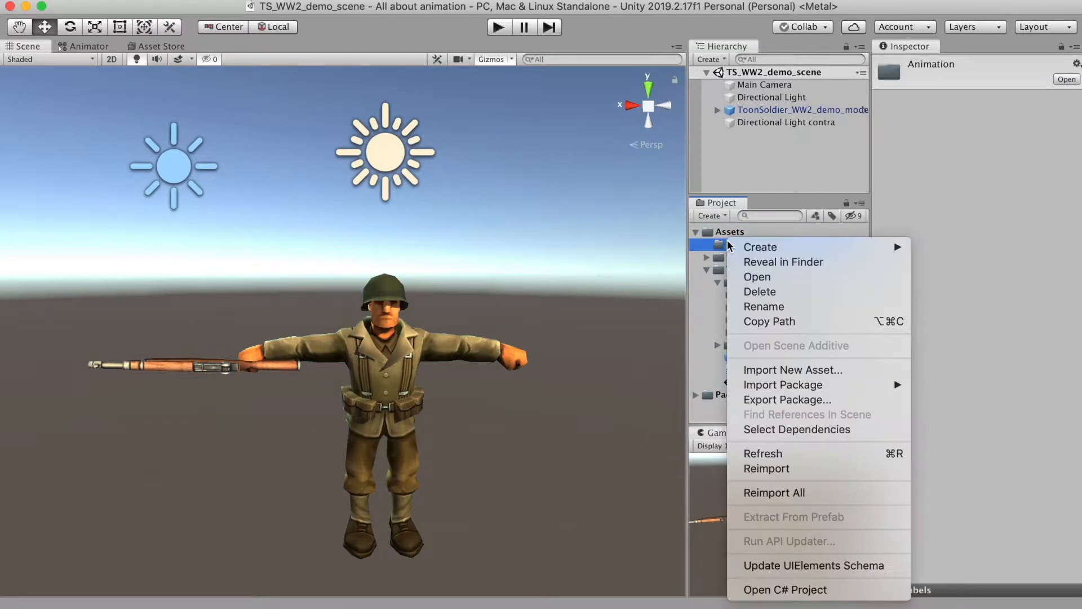
pyautogui.moveTo(778, 247)
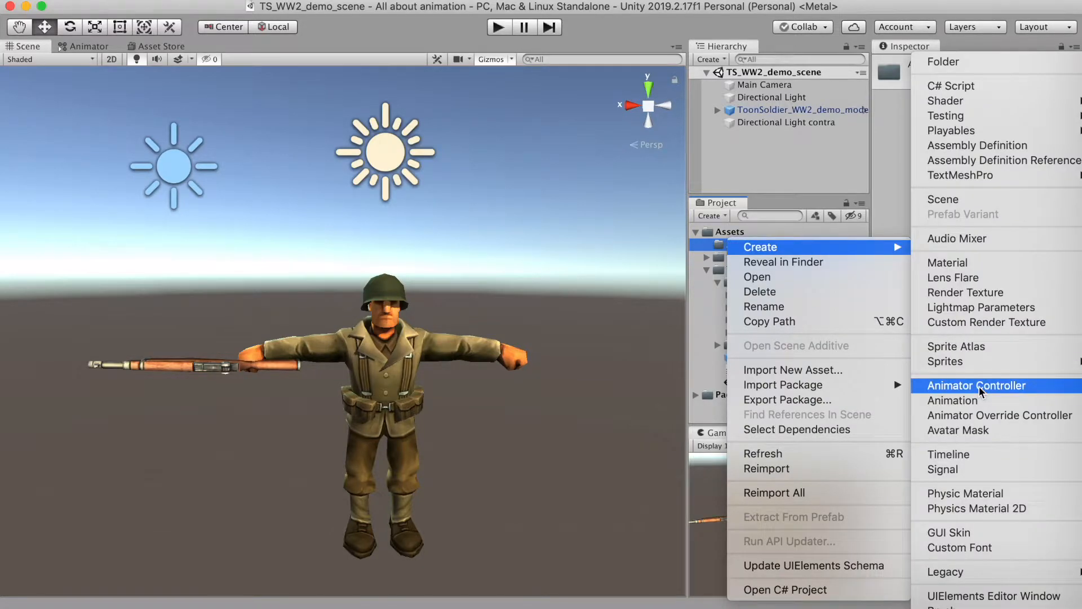
pyautogui.click(979, 387)
pyautogui.write('Soldier_Anim_Contro')
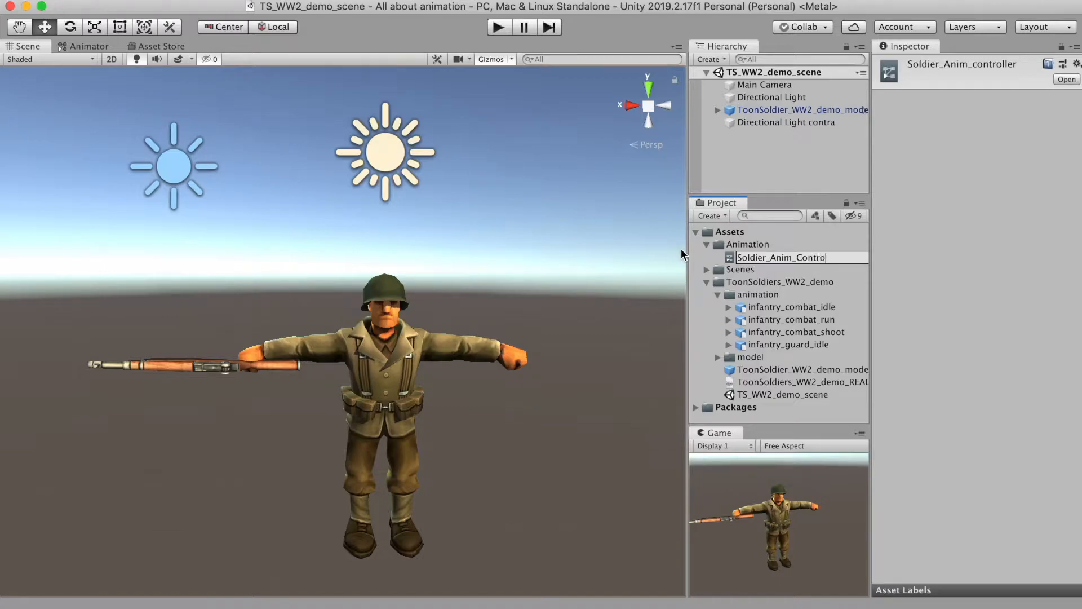
pyautogui.write('ller')
pyautogui.press('Return')
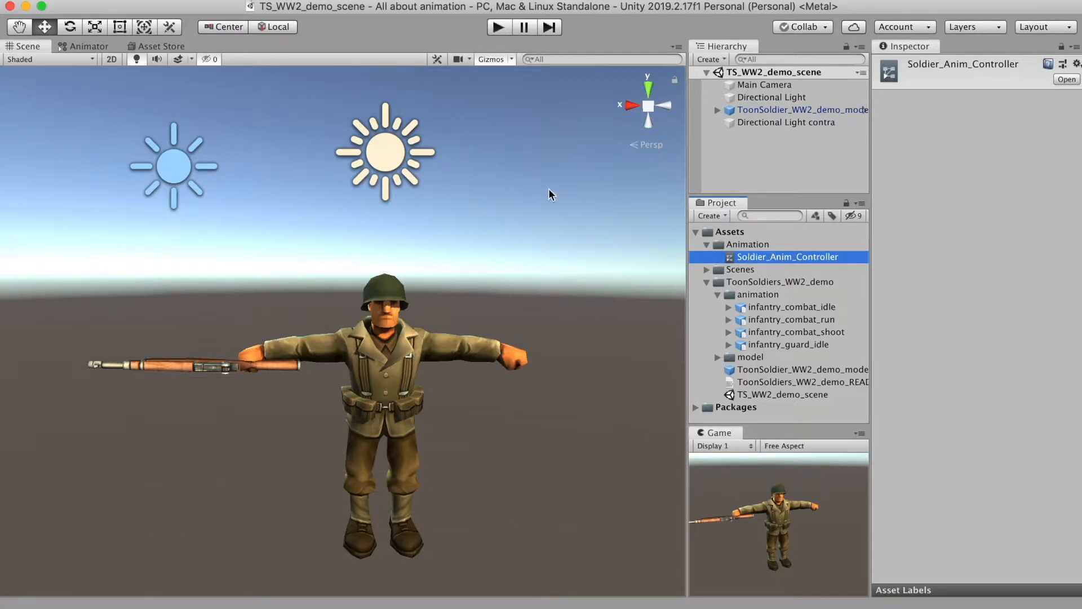
# Show the Soldier_Anim_Controller graph in the Animator window and bring the Exit node closer to Any State and Entry
pyautogui.click(84, 46)
pyautogui.moveTo(258, 186); pyautogui.dragTo(116, 225)
pyautogui.moveTo(476, 340); pyautogui.dragTo(310, 318)
pyautogui.scroll(5, 349, 283)
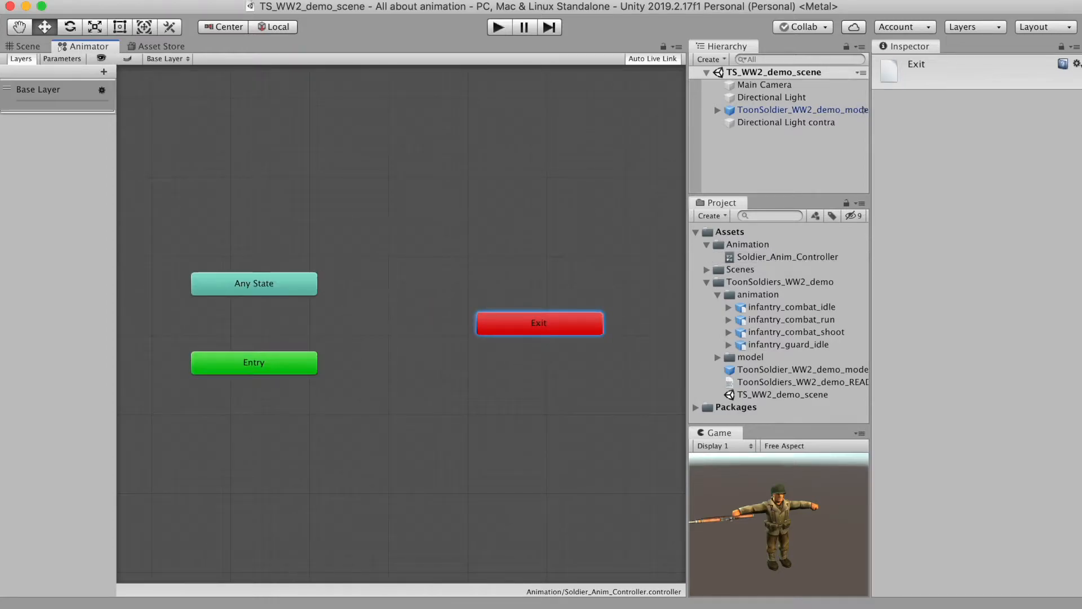
pyautogui.click(361, 0)
pyautogui.moveTo(430, 207)
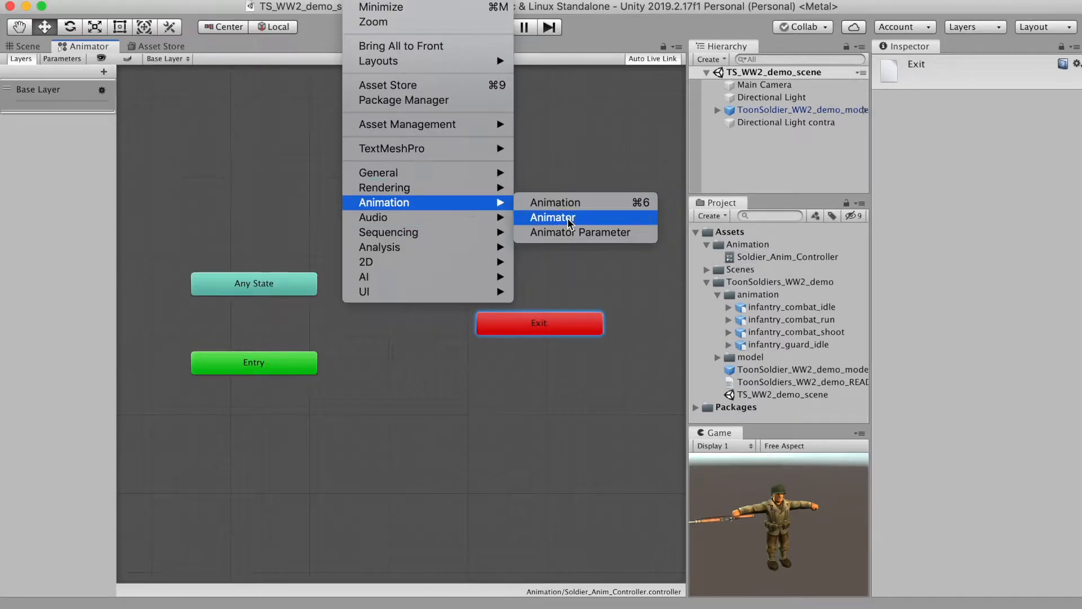
pyautogui.click(169, 343)
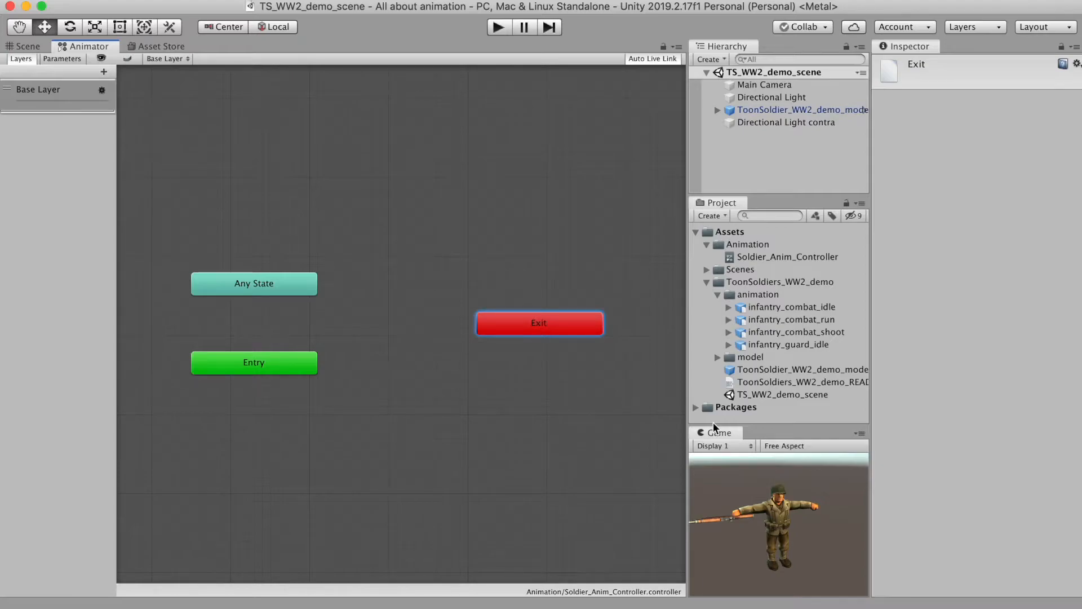
# Rearrange the layout with the Game view beside the Animator and the Hierarchy and Project stacked below the Inspector, then widen the Game view
pyautogui.moveTo(908, 45); pyautogui.dragTo(947, 129)
pyautogui.moveTo(914, 475); pyautogui.dragTo(812, 344)
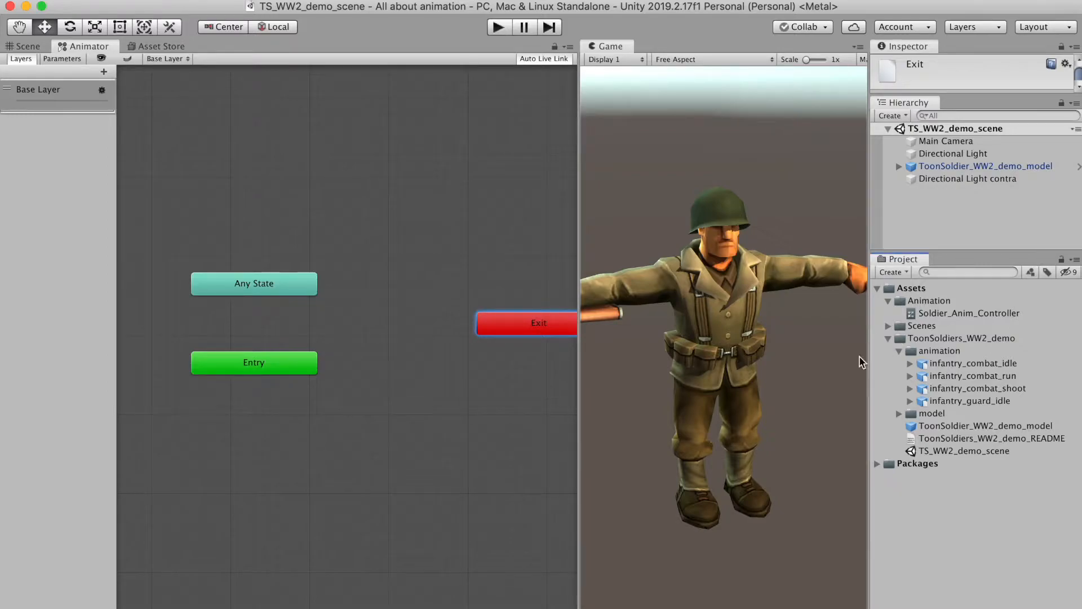
pyautogui.moveTo(578, 344); pyautogui.dragTo(509, 355)
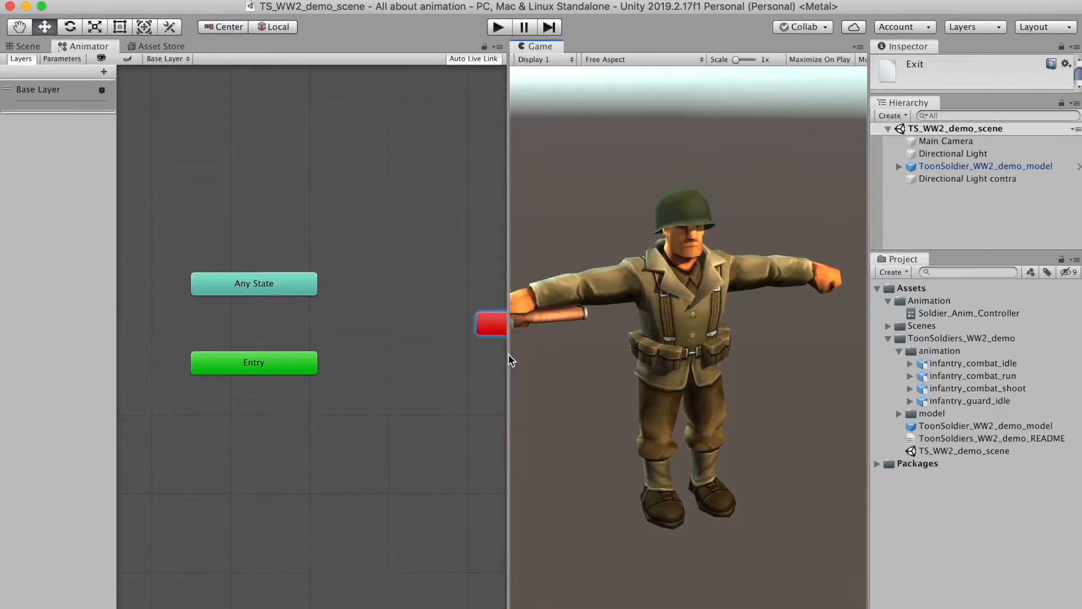
pyautogui.moveTo(430, 340); pyautogui.dragTo(377, 310, button='middle')
# Add the four infantry animation clips from the animation folder to the Base Layer as states
pyautogui.click(973, 363)
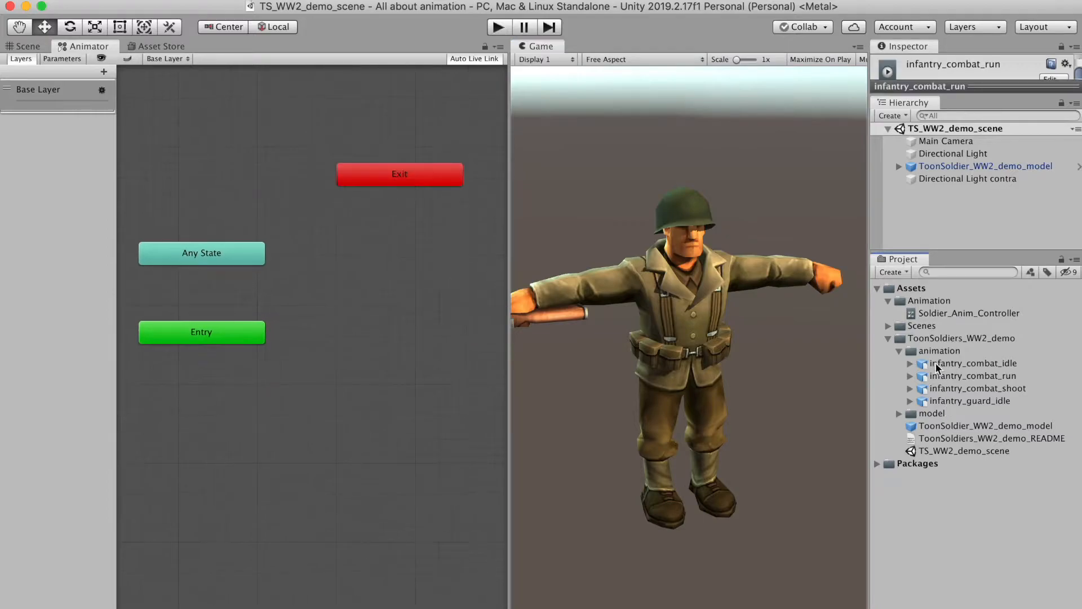
pyautogui.keyDown('shift'); pyautogui.click(968, 401); pyautogui.keyUp('shift')
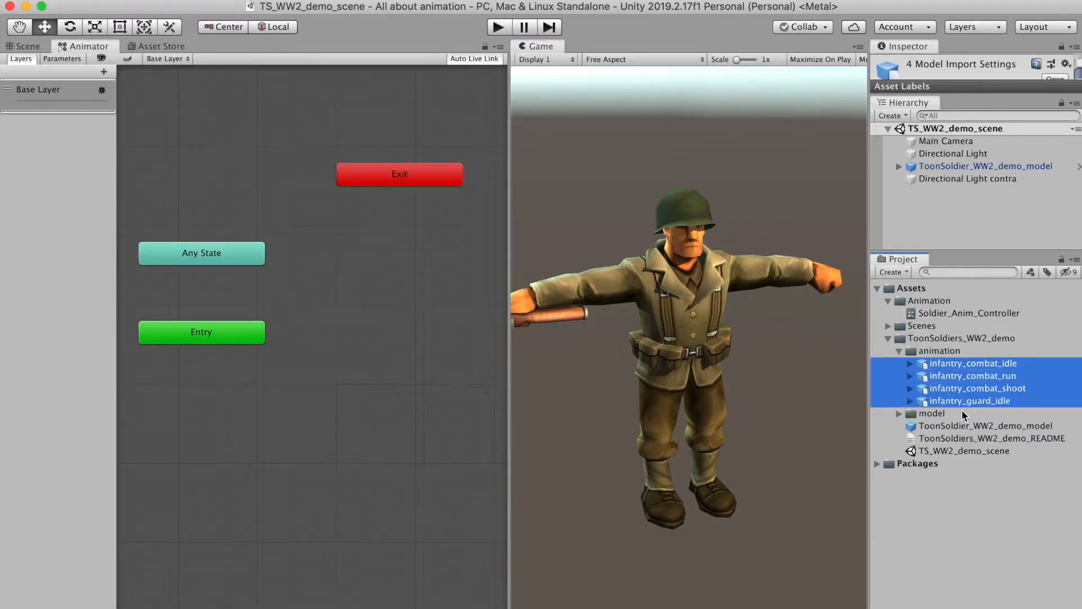
pyautogui.moveTo(964, 369); pyautogui.dragTo(369, 284)
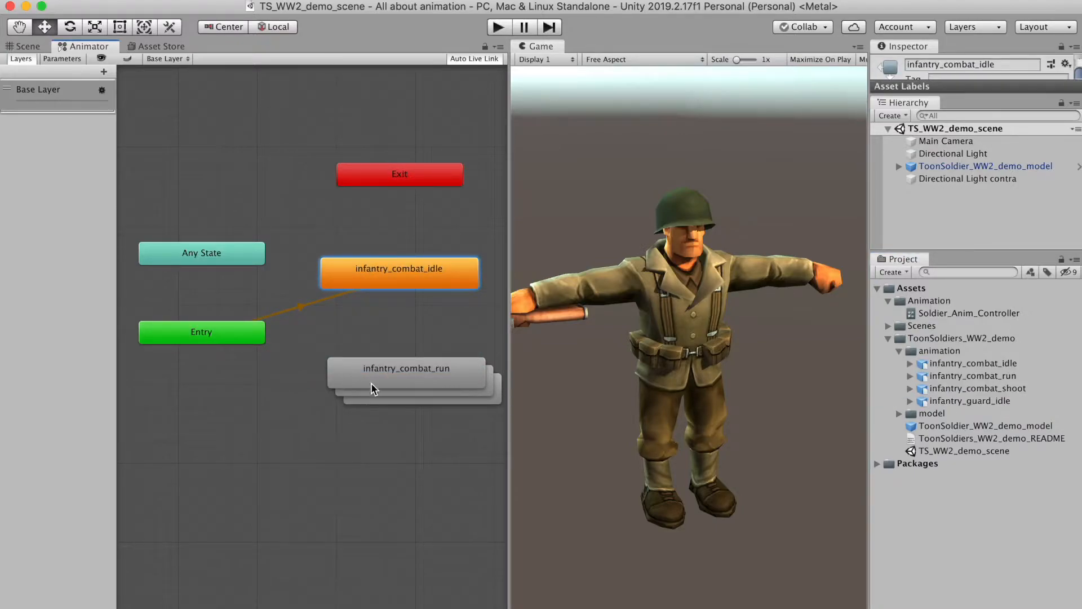
# Spread out the infantry_combat_run, infantry_guard_idle and infantry_combat_shoot states in a column below Entry
pyautogui.moveTo(370, 386); pyautogui.dragTo(222, 421)
pyautogui.moveTo(412, 387); pyautogui.dragTo(278, 489)
pyautogui.moveTo(449, 382); pyautogui.dragTo(292, 440)
pyautogui.moveTo(324, 486); pyautogui.dragTo(301, 501)
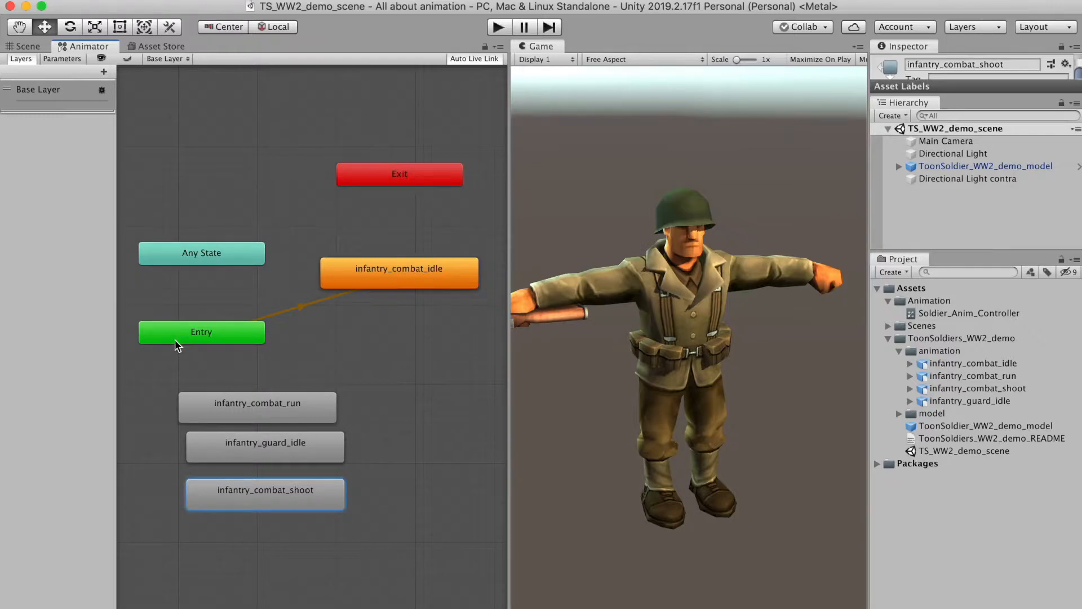
# Move the infantry_combat_idle state up above infantry_combat_run and assign Soldier_Anim_Controller as the Controller of the soldier model's Animator
pyautogui.moveTo(368, 275); pyautogui.dragTo(360, 240)
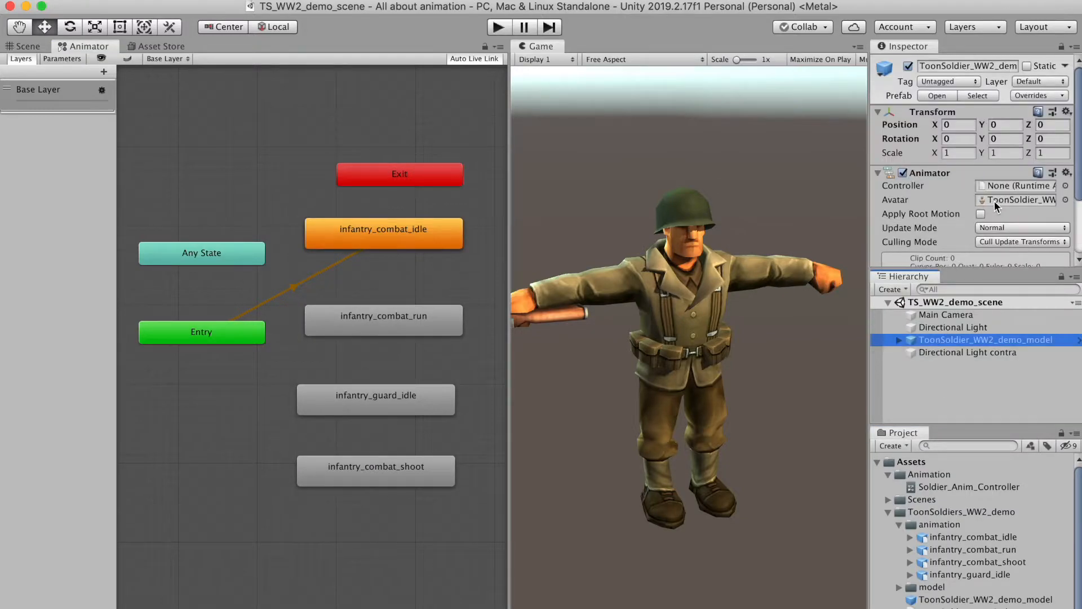
pyautogui.click(1014, 186)
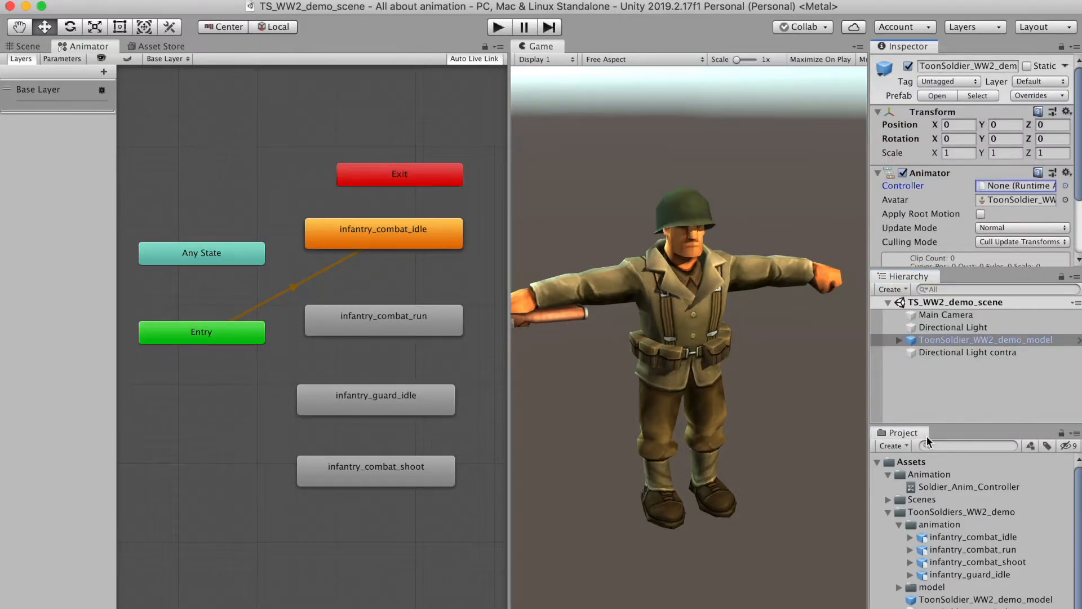
pyautogui.click(934, 488)
pyautogui.click(985, 339)
pyautogui.moveTo(986, 488); pyautogui.dragTo(1054, 148)
pyautogui.moveTo(1054, 148); pyautogui.dragTo(1054, 147)
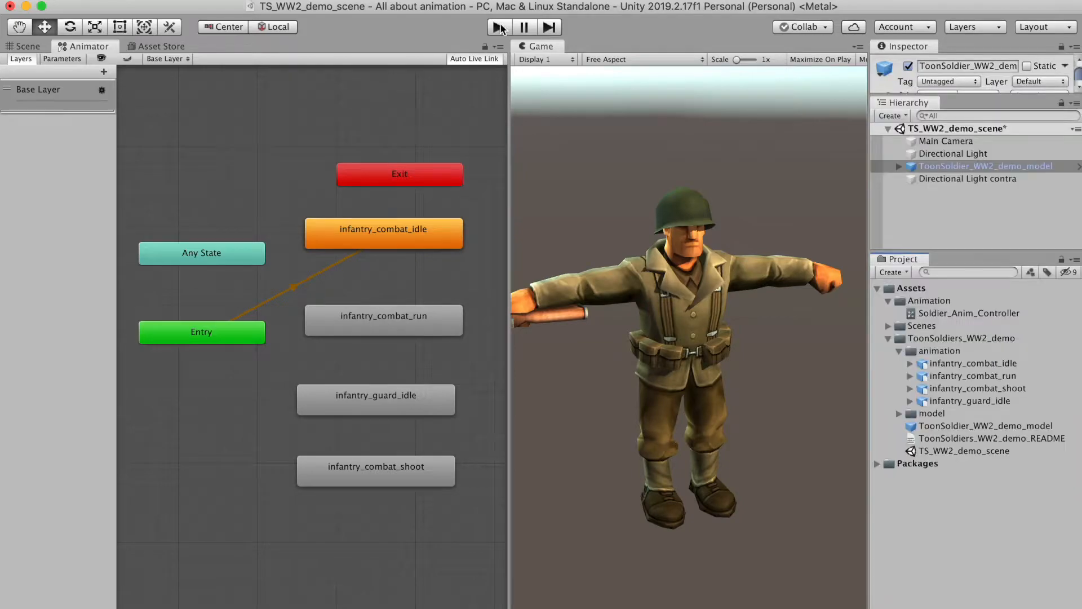
# Run the scene to preview the soldier's default infantry_combat_idle animation and stop playback
pyautogui.click(499, 27)
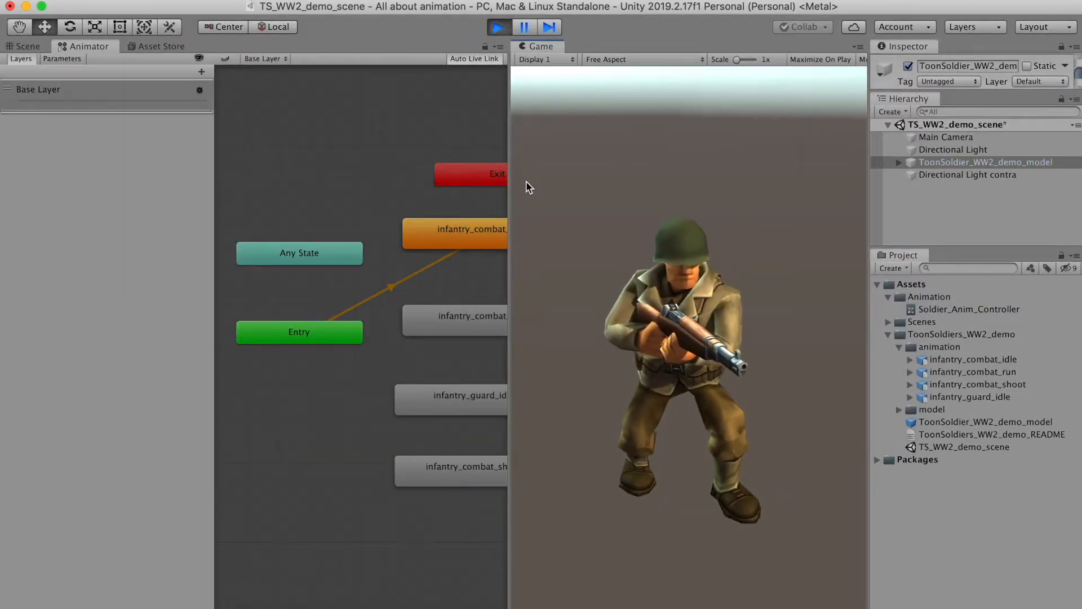
pyautogui.moveTo(217, 244); pyautogui.dragTo(115, 259)
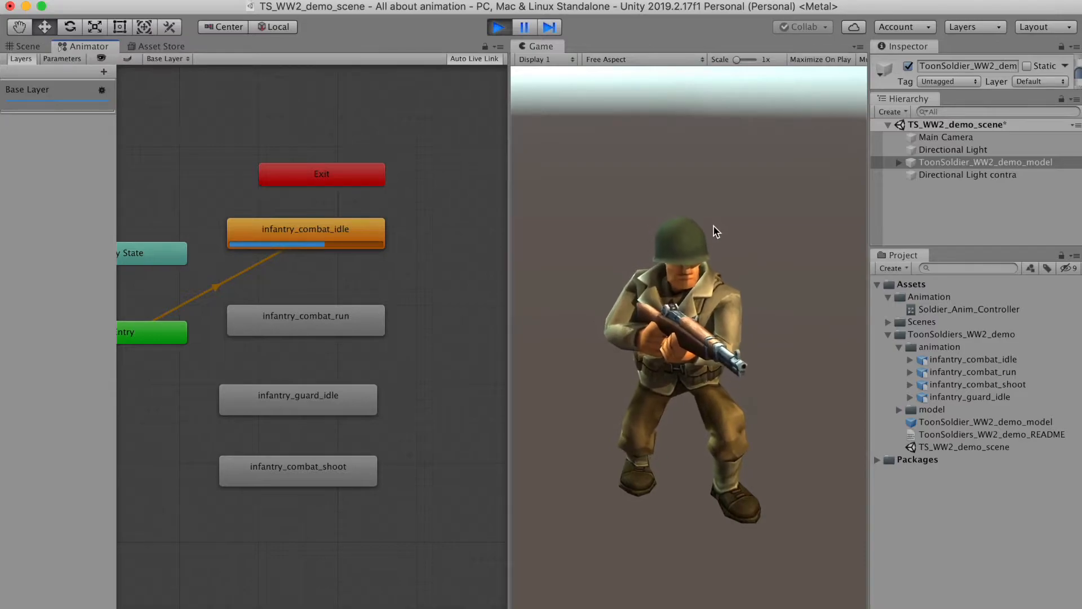
pyautogui.press('super+p')
# Swap the positions of the infantry_combat_idle and infantry_guard_idle states so the guard state sits above infantry_combat_run
pyautogui.moveTo(371, 239); pyautogui.dragTo(229, 441)
pyautogui.moveTo(356, 397); pyautogui.dragTo(373, 231)
pyautogui.moveTo(254, 445); pyautogui.dragTo(389, 405)
# Make a transition from Entry to infantry_guard_idle and set that state as the layer default state
pyautogui.rightClick(201, 331)
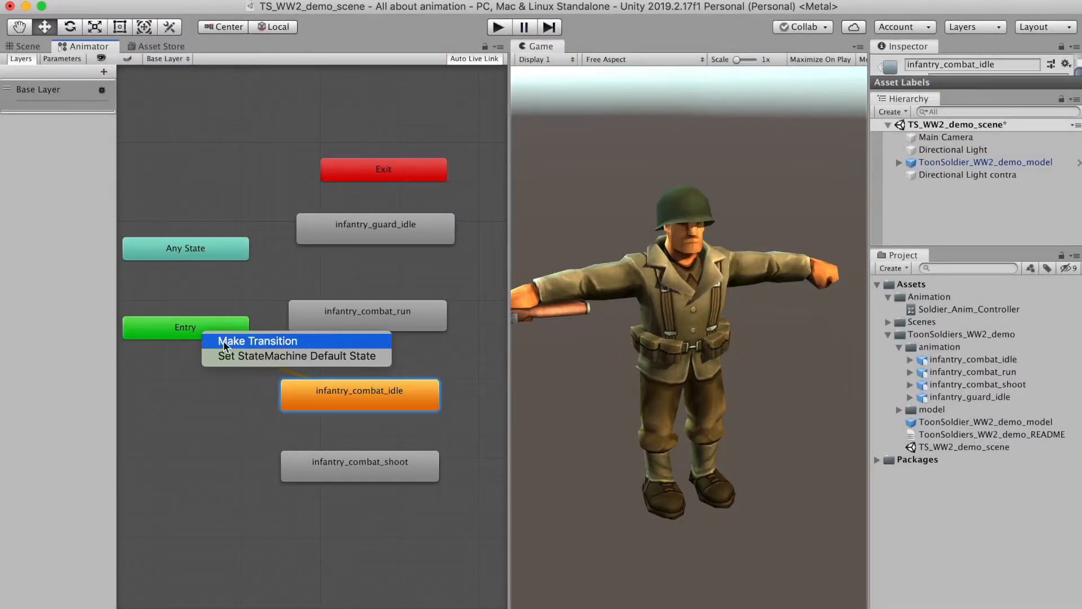
pyautogui.click(229, 341)
pyautogui.click(311, 239)
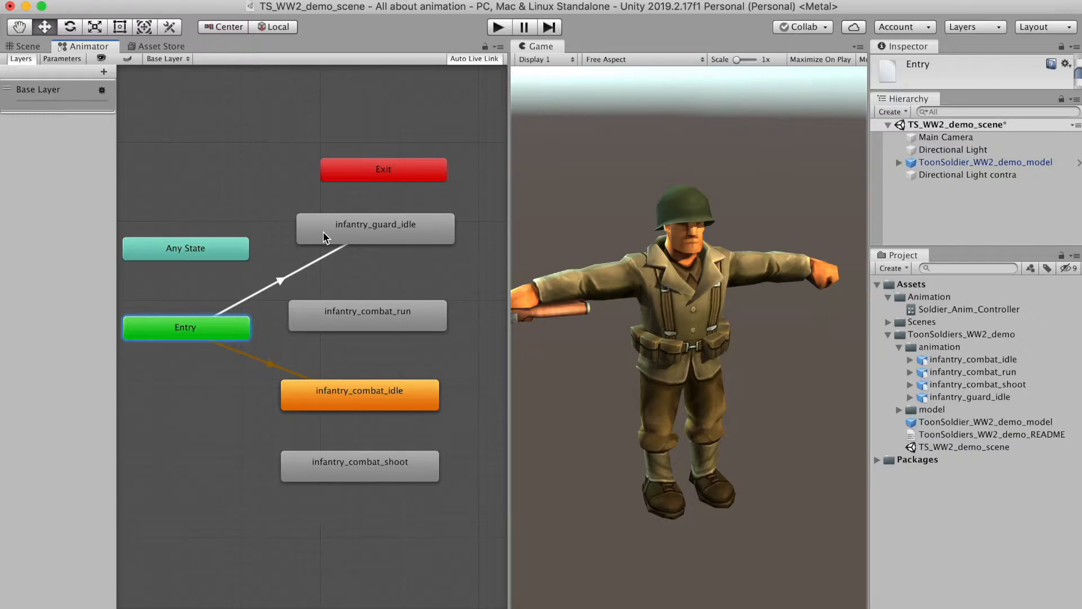
pyautogui.rightClick(331, 236)
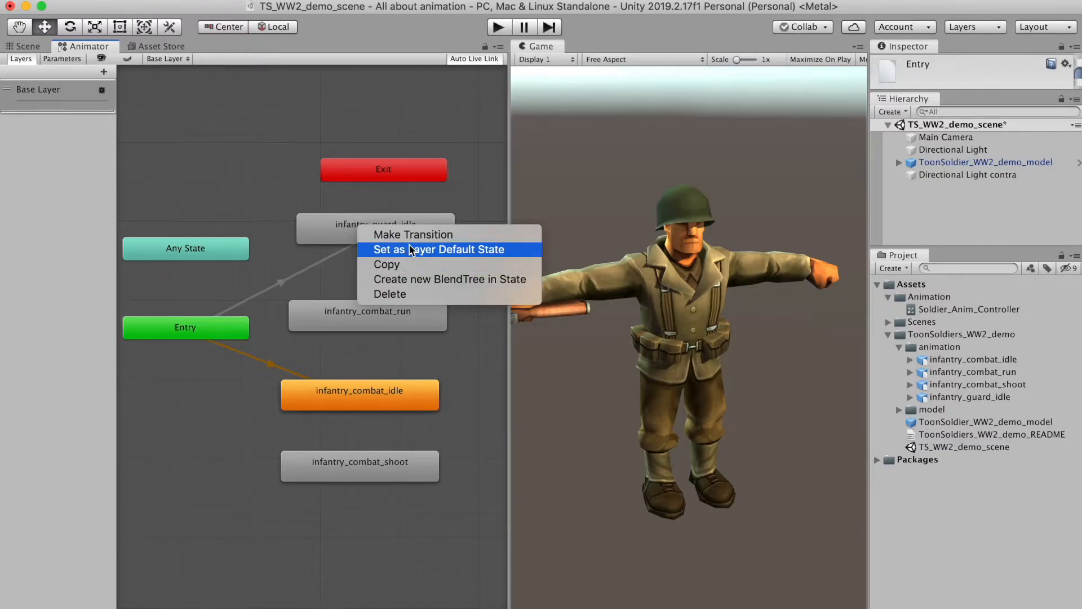
pyautogui.click(413, 255)
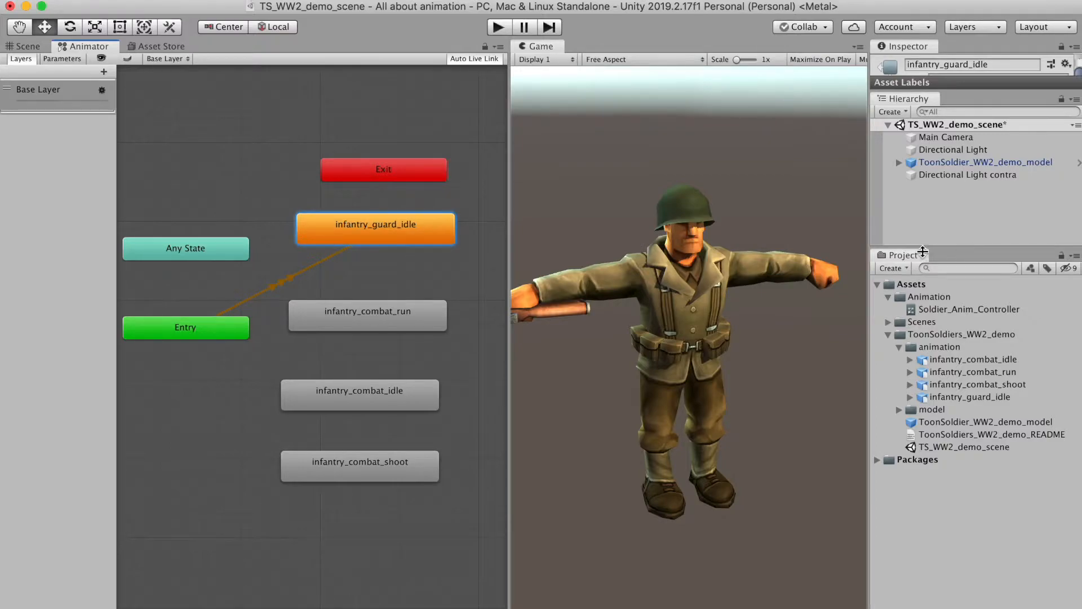
# Run the scene to preview infantry_guard_idle as the default state, with the whole state graph in view
pyautogui.click(505, 30)
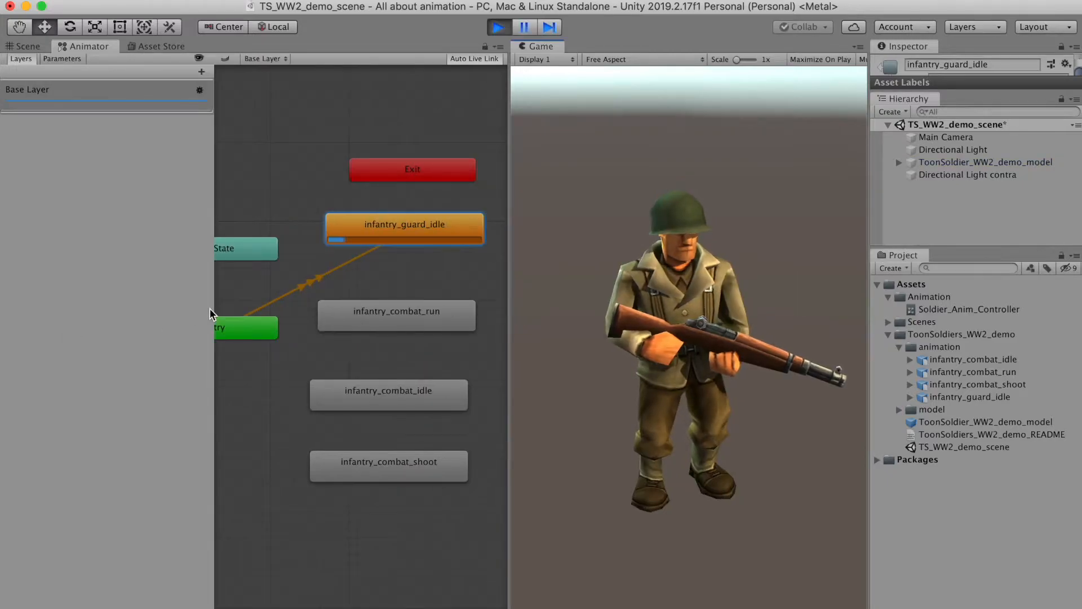
pyautogui.moveTo(211, 309); pyautogui.dragTo(2, 319)
pyautogui.moveTo(291, 362); pyautogui.dragTo(365, 360, button='middle')
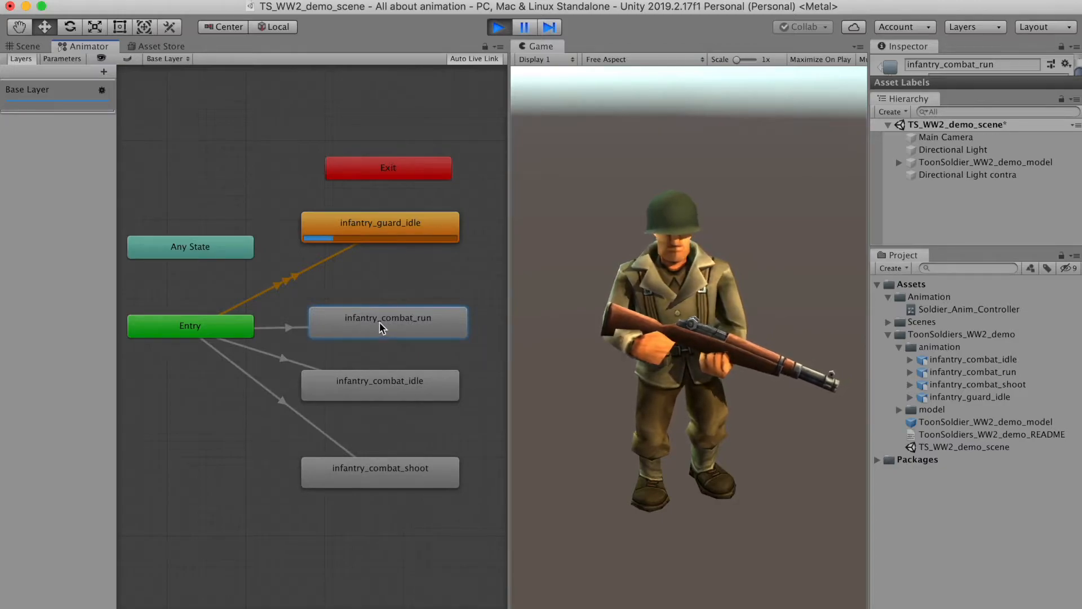
# Preview the other animations in the running scene by jumping to infantry_combat_run, infantry_combat_idle and infantry_combat_shoot, then back to infantry_guard_idle
pyautogui.rightClick(379, 330)
pyautogui.click(398, 415)
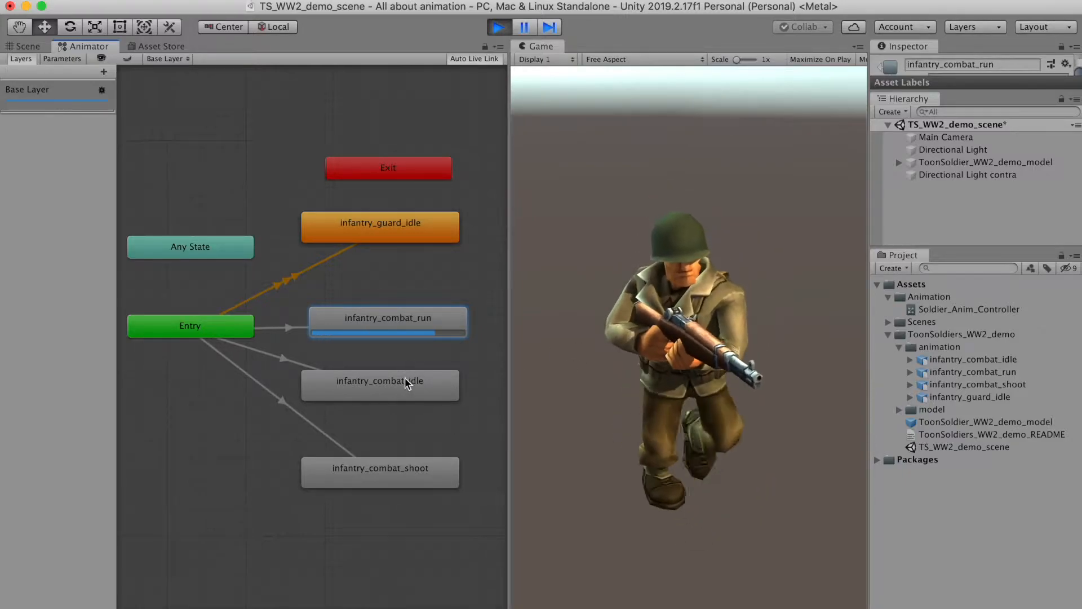
pyautogui.click(385, 389)
pyautogui.rightClick(382, 393)
pyautogui.click(379, 476)
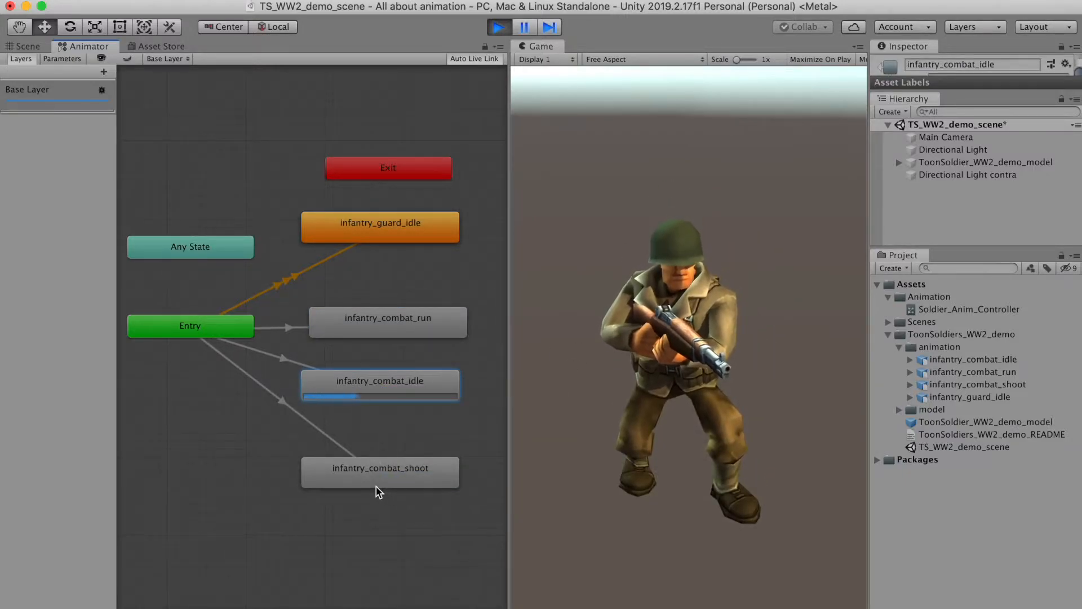
pyautogui.rightClick(382, 471)
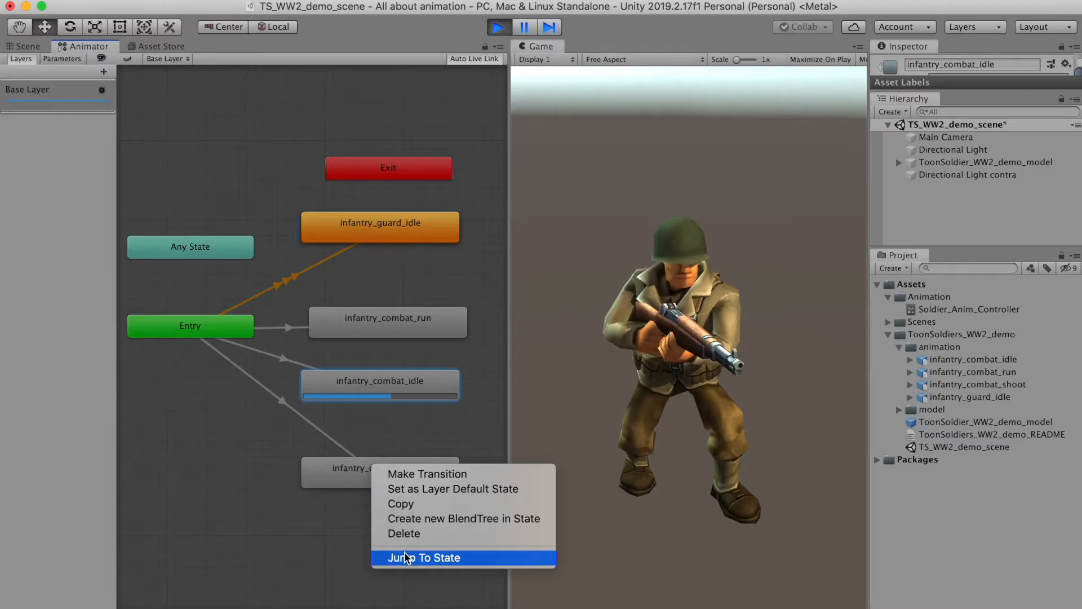
pyautogui.click(407, 558)
pyautogui.click(383, 320)
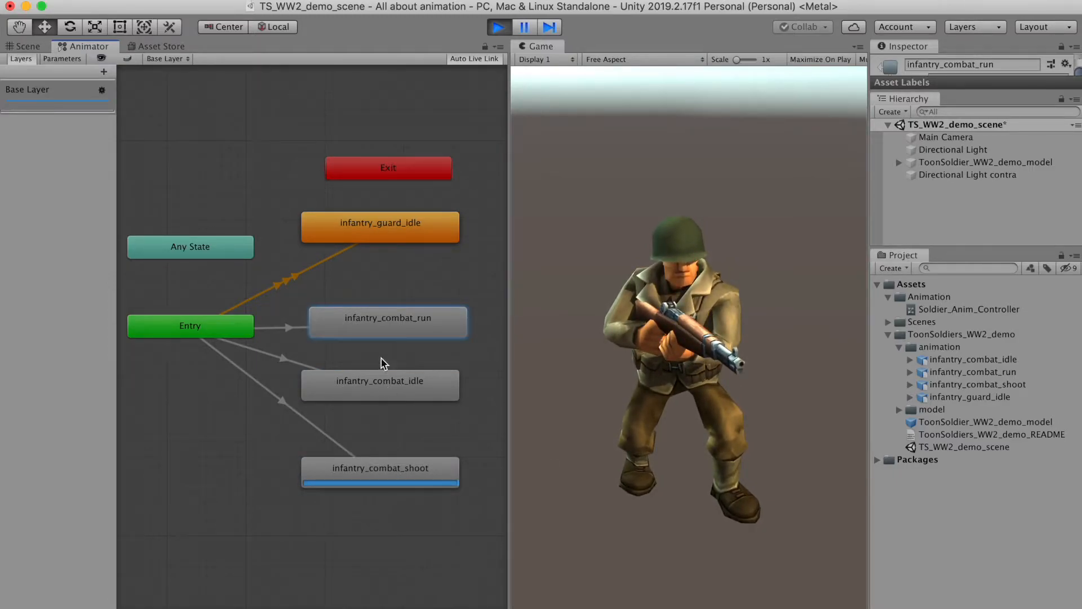
pyautogui.rightClick(382, 234)
pyautogui.click(411, 323)
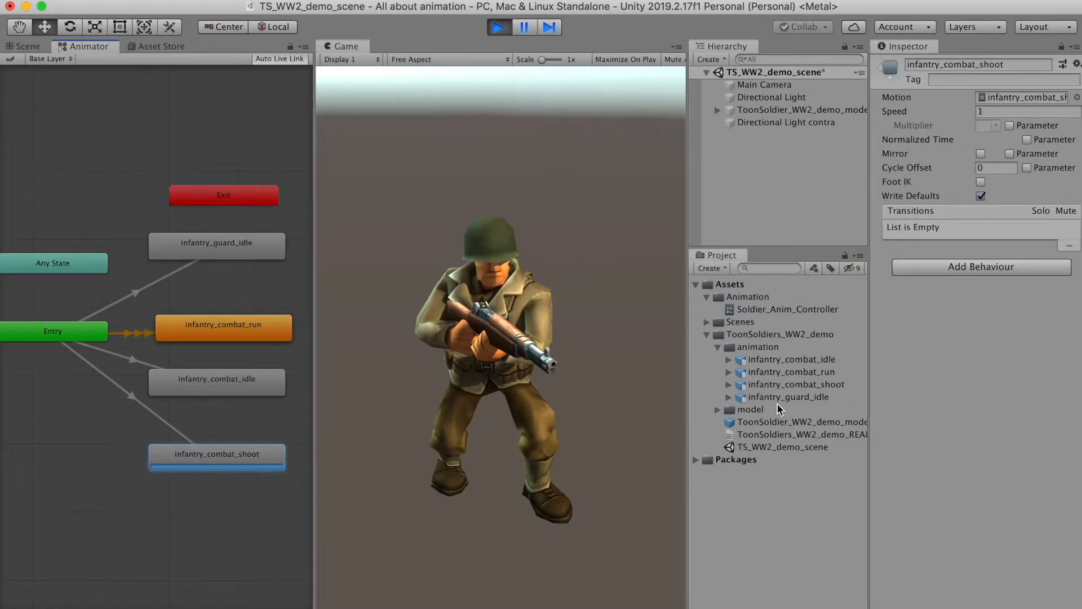
# Examine the Loop Time import settings of the infantry_combat_shoot and infantry_combat_run clips and stop the running scene
pyautogui.click(786, 386)
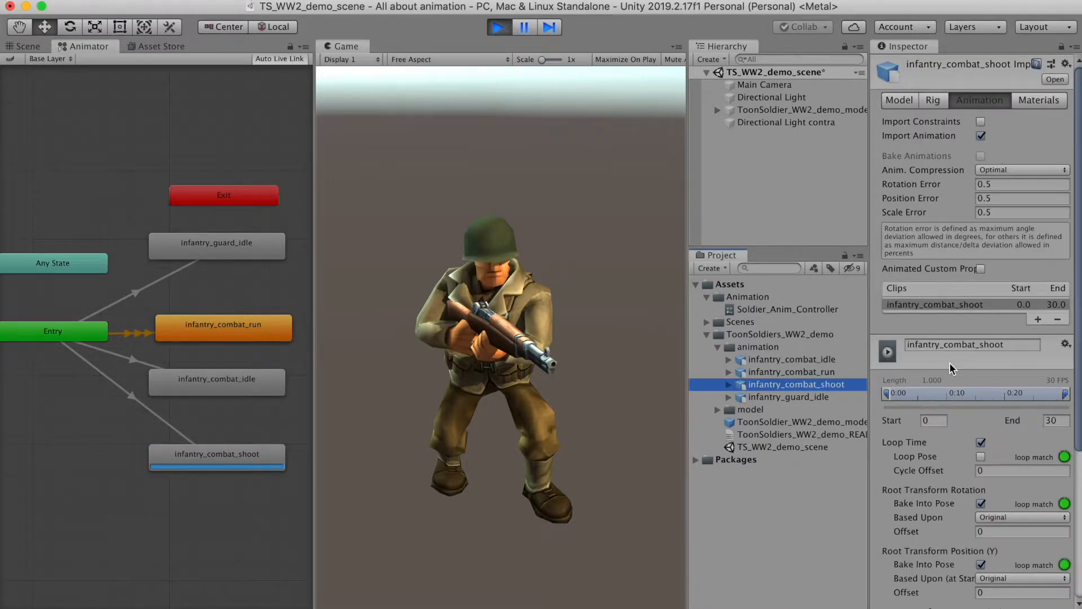
pyautogui.scroll(-5, 952, 368)
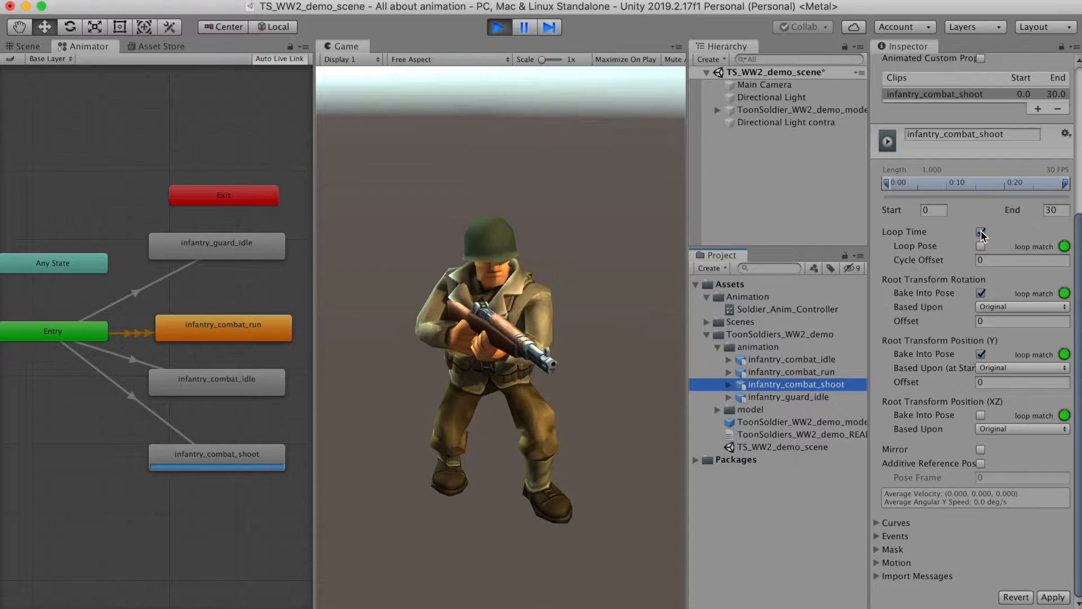
pyautogui.press('Up')
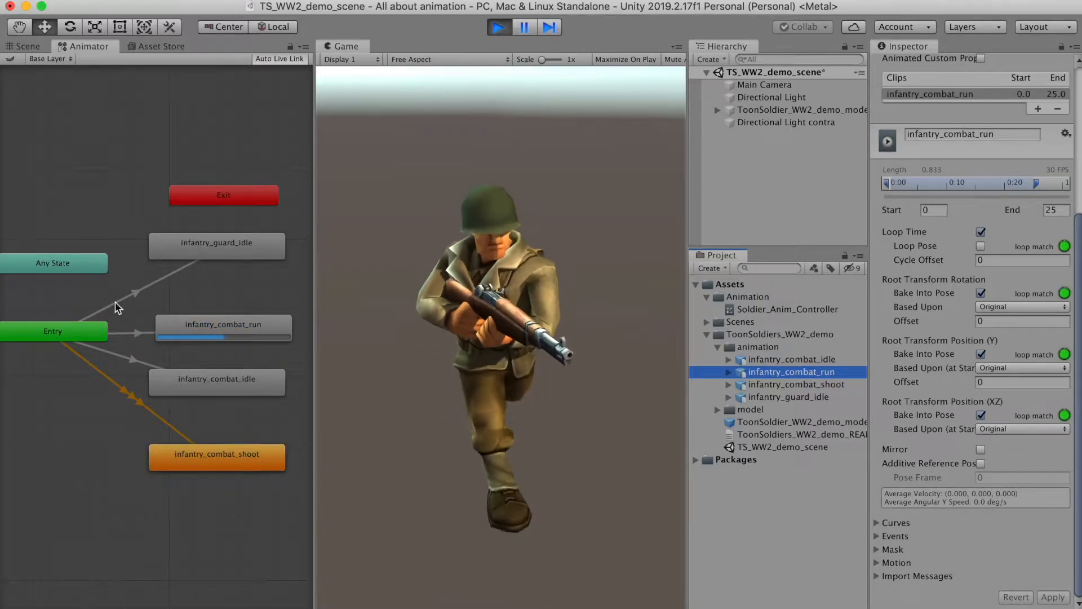
pyautogui.click(494, 29)
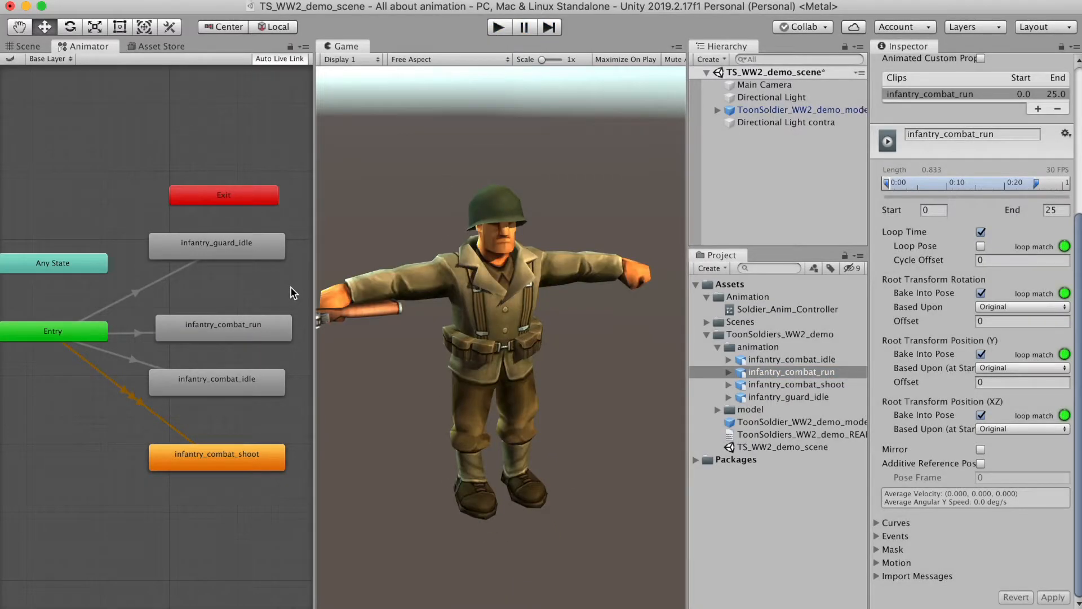
# Switch to the Mixamo website in the browser, search for "dead" and preview the Zombie Death animation
pyautogui.click(304, 288)
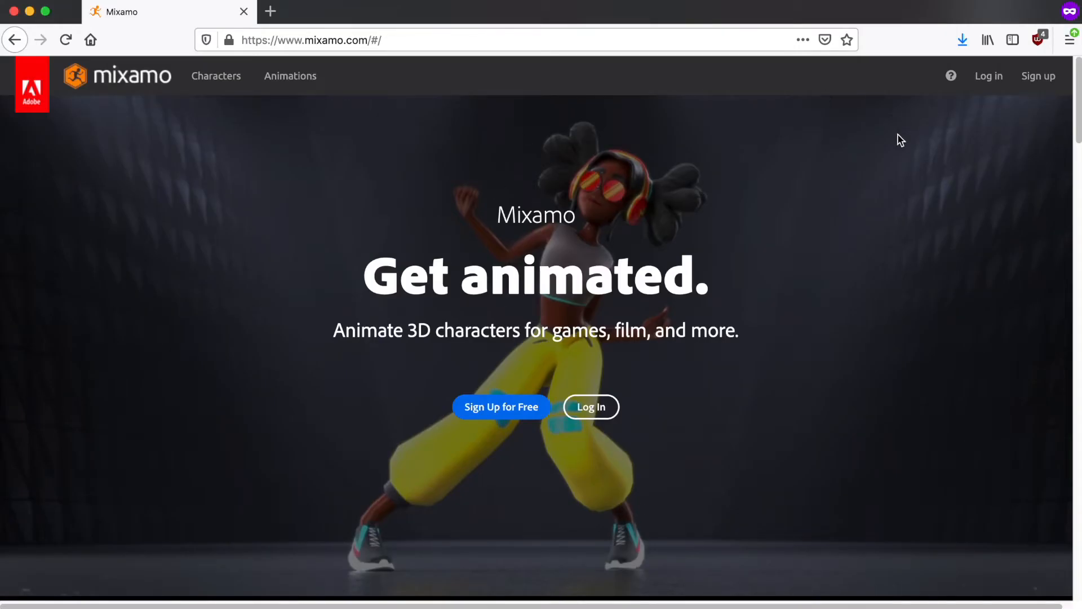
pyautogui.press('super+l')
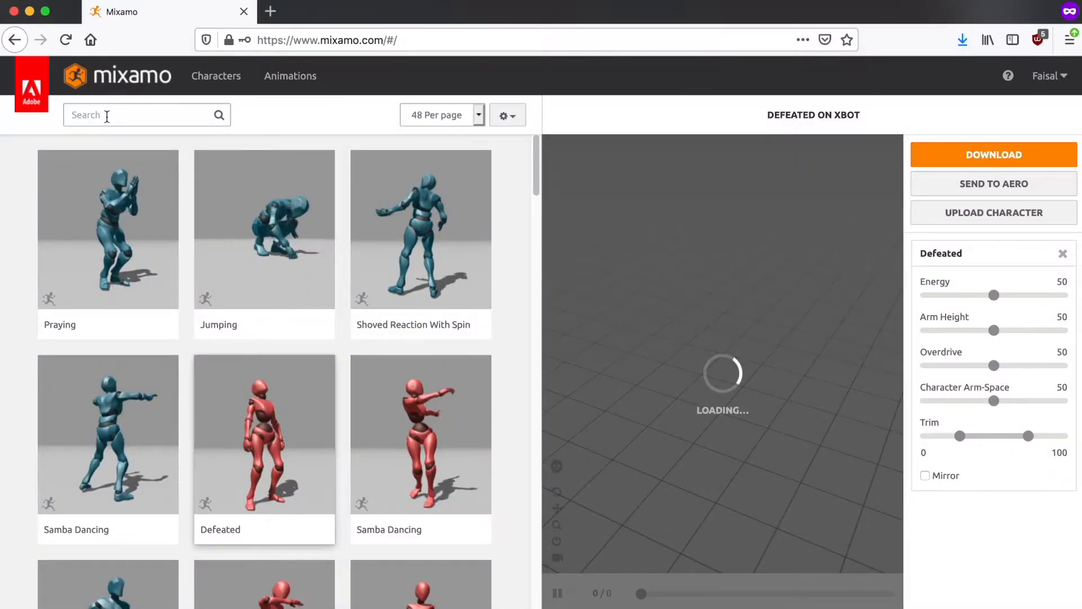
pyautogui.click(107, 116)
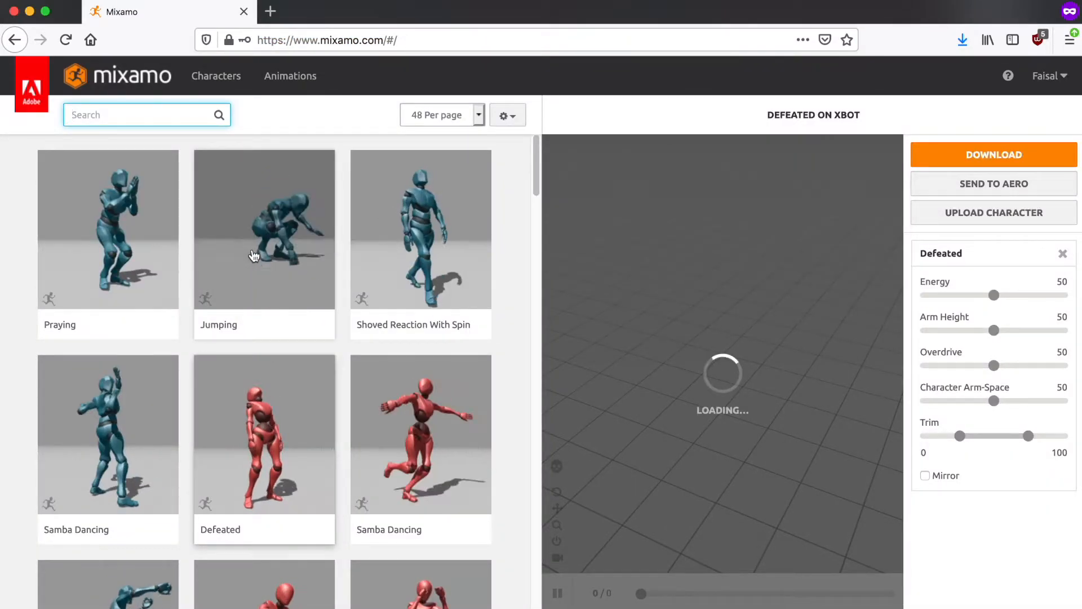
pyautogui.write('de')
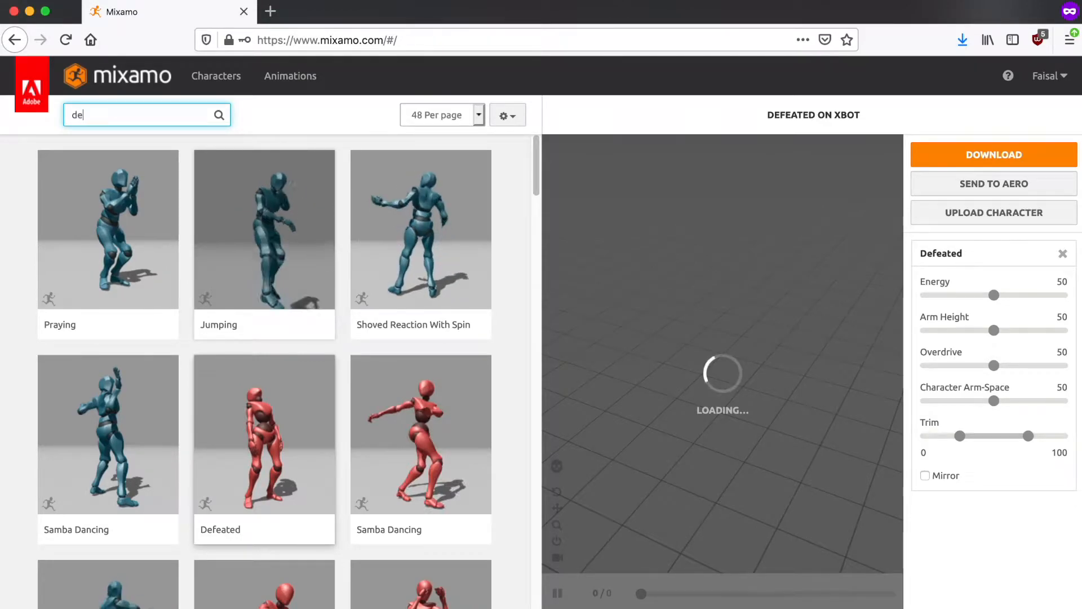
pyautogui.press('Return')
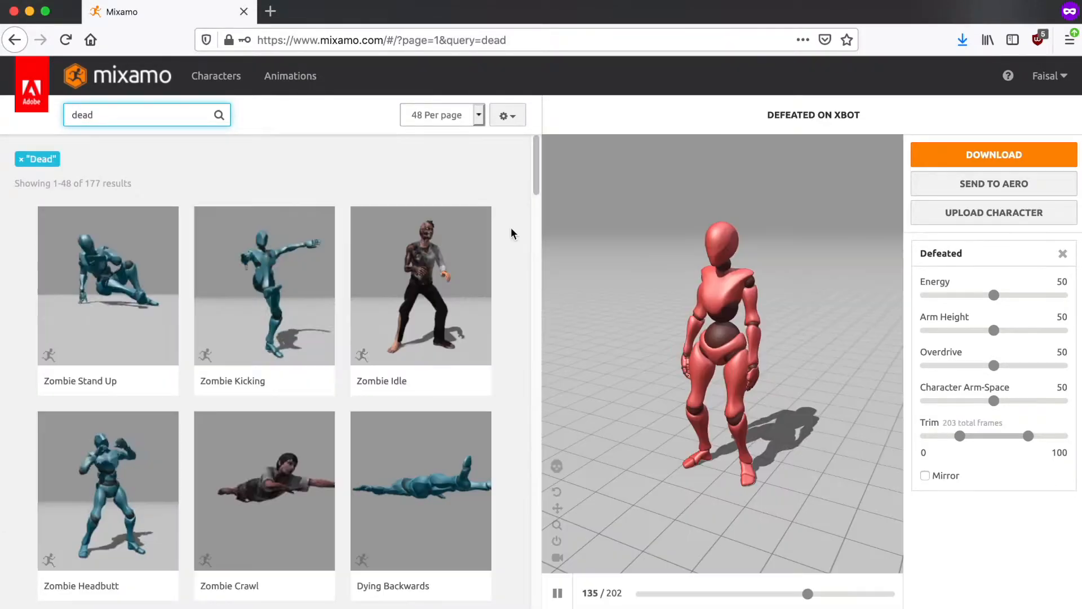
pyautogui.scroll(-5, 193, 337)
pyautogui.click(104, 479)
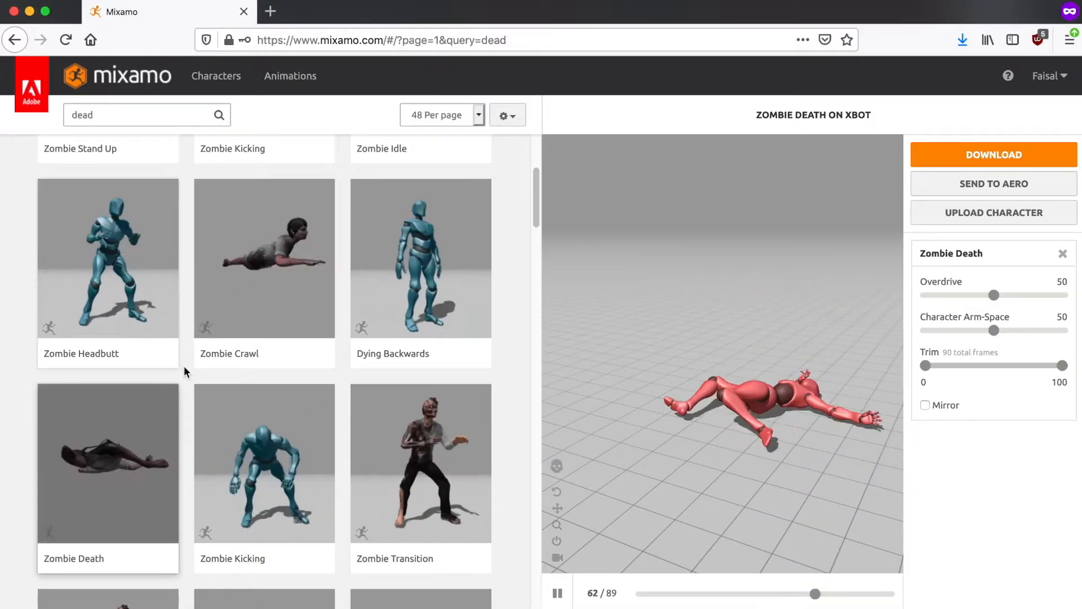
# Search for "die" and download the Sword And Shield Death animation as FBX for Unity(.fbx) without skin
pyautogui.click(136, 116)
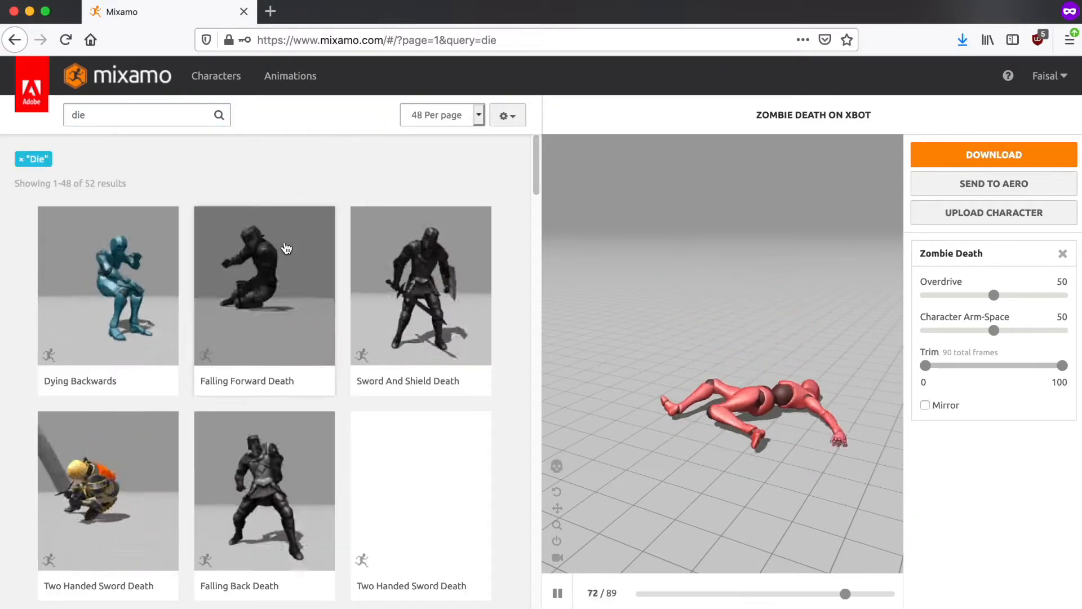
pyautogui.click(420, 288)
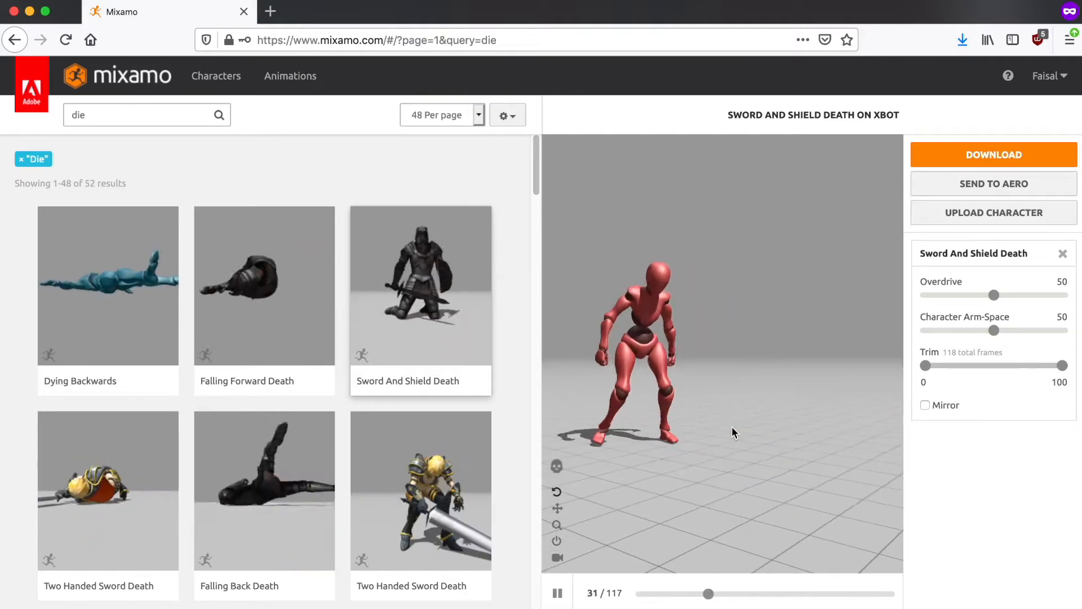
pyautogui.click(981, 158)
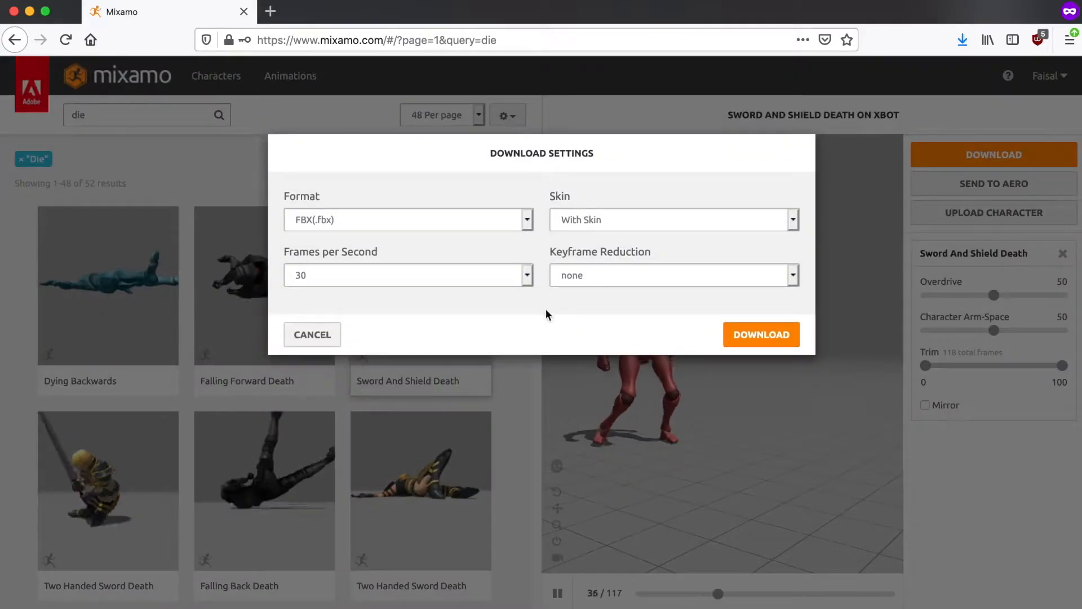
pyautogui.click(566, 218)
pyautogui.click(569, 229)
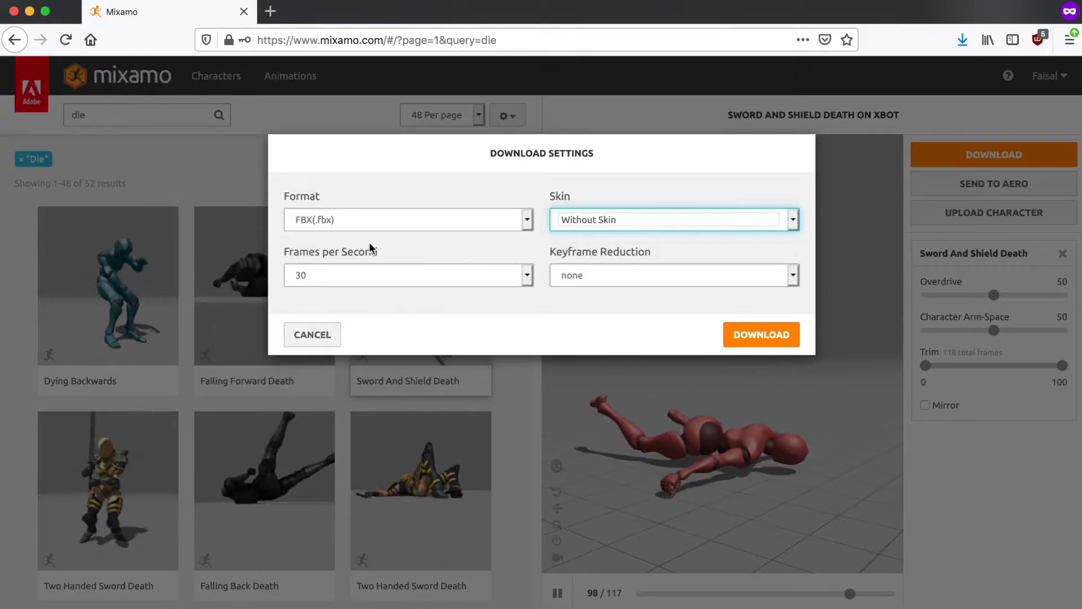
pyautogui.click(365, 220)
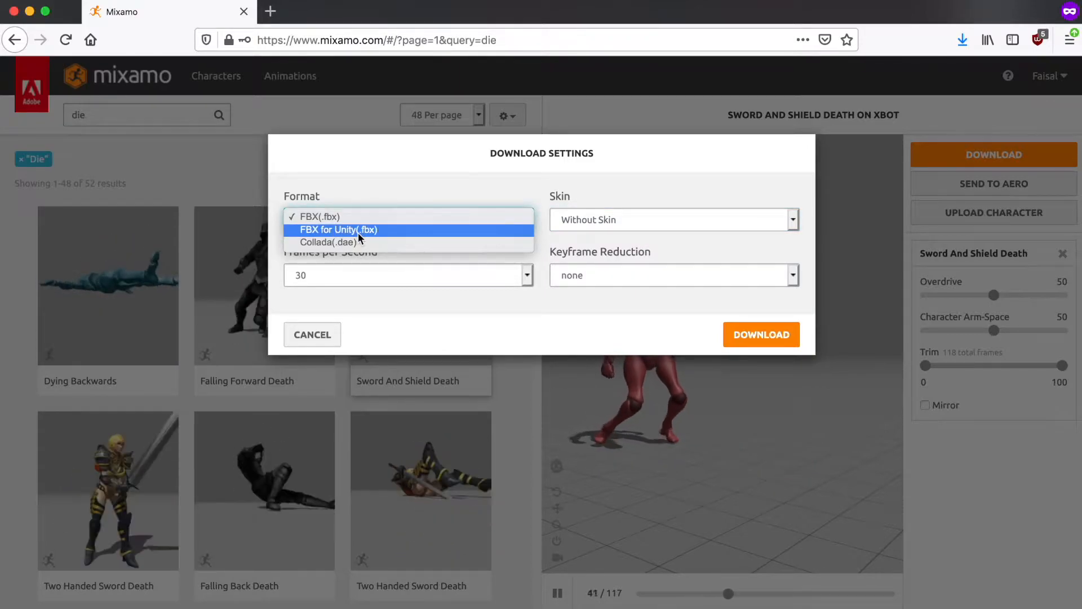
pyautogui.click(358, 230)
pyautogui.click(758, 335)
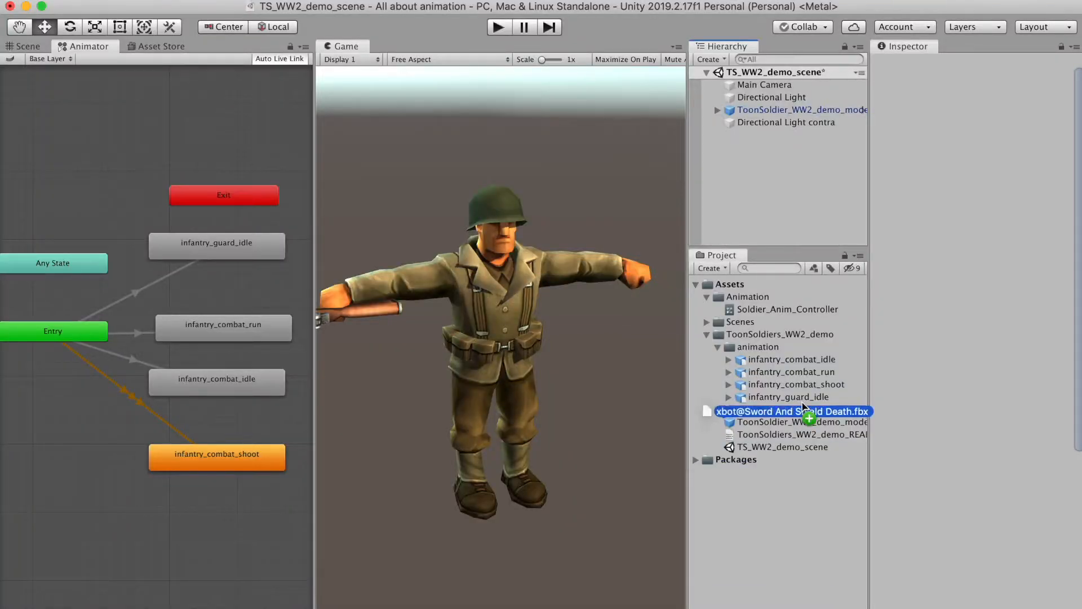
# Import xbot@Sword And Shield Death.fbx into the ToonSoldiers_WW2_demo animation folder and set its rig's Animation Type to Humanoid
pyautogui.moveTo(796, 416); pyautogui.dragTo(758, 347)
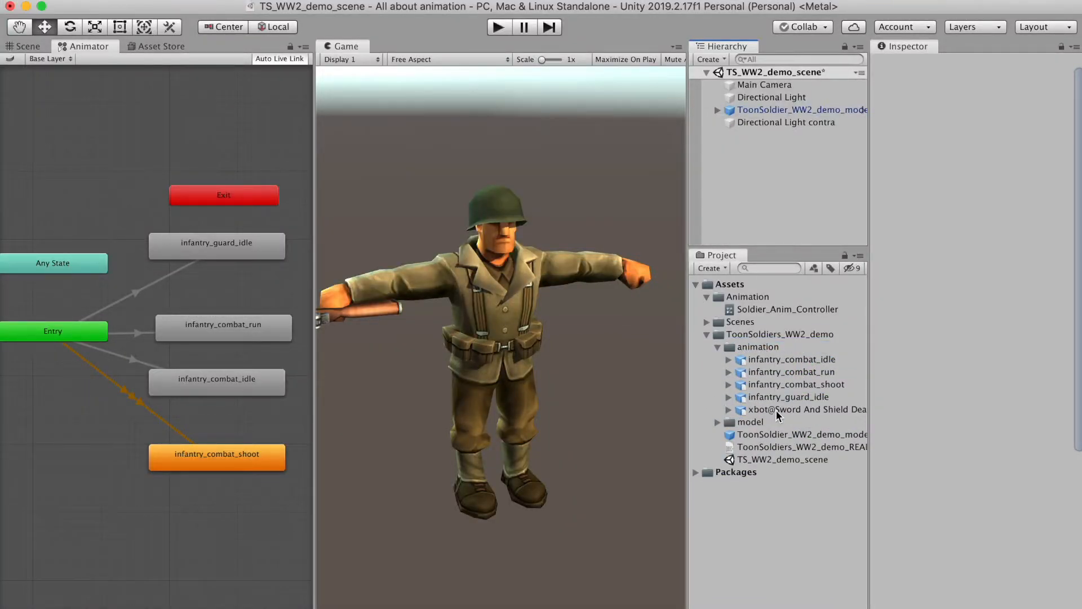
pyautogui.click(776, 411)
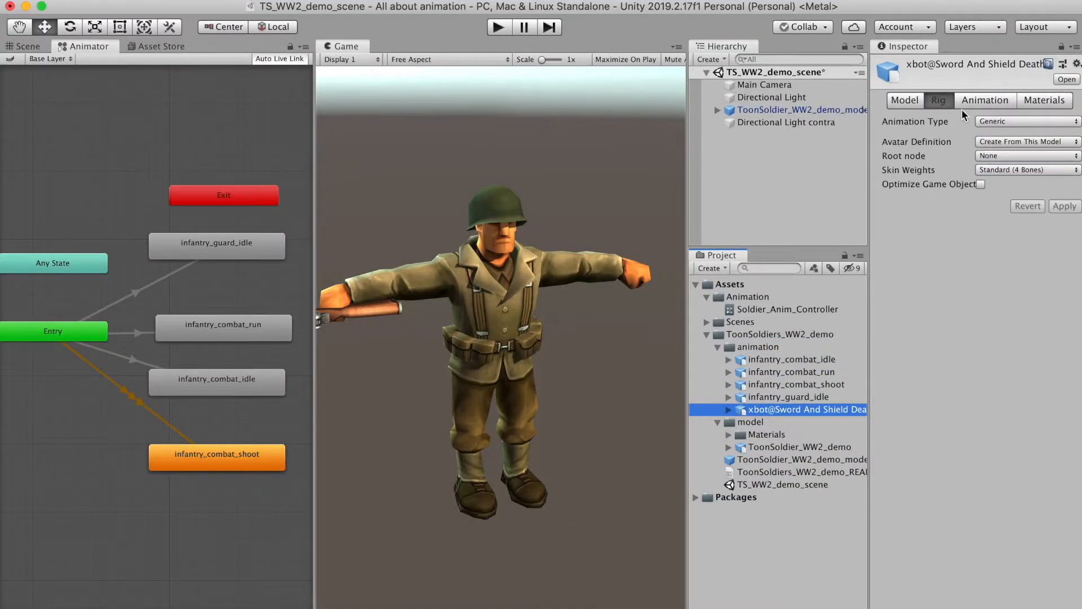
pyautogui.click(1005, 120)
pyautogui.click(1004, 138)
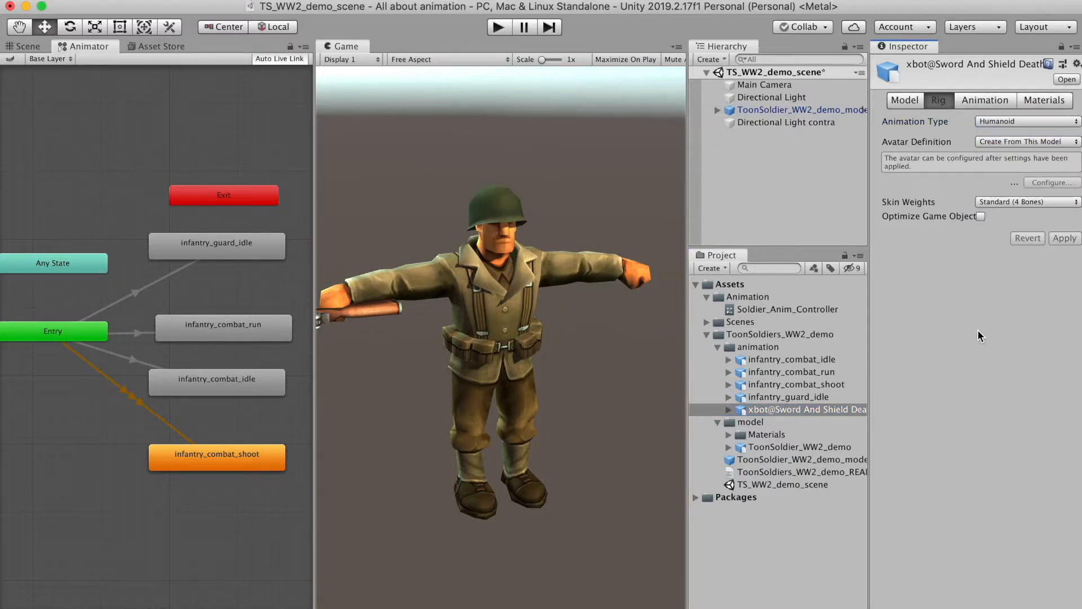
# Add Sword And Shield Death as an Animator state above infantry_combat_run, moving infantry_guard_idle below the other states
pyautogui.moveTo(723, 409); pyautogui.dragTo(200, 525)
pyautogui.scroll(-1, 160, 380)
pyautogui.moveTo(688, 317); pyautogui.dragTo(789, 314)
pyautogui.click(311, 327)
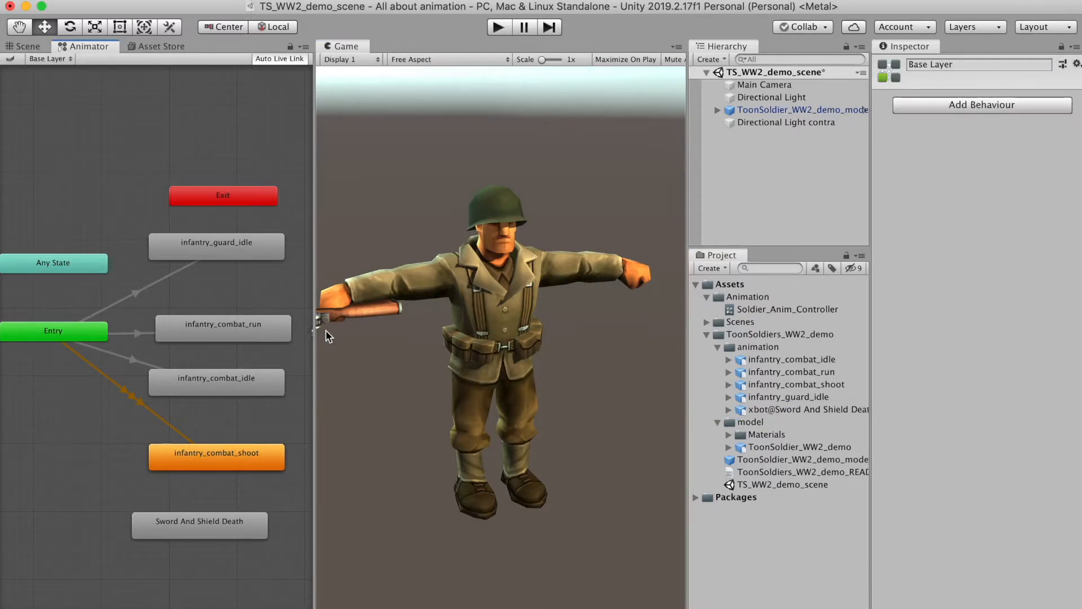
pyautogui.moveTo(192, 529); pyautogui.dragTo(219, 292)
pyautogui.moveTo(216, 248); pyautogui.dragTo(176, 516)
pyautogui.moveTo(229, 290); pyautogui.dragTo(228, 270)
# Make a transition from Entry to the Sword And Shield Death state
pyautogui.rightClick(53, 332)
pyautogui.click(68, 345)
pyautogui.click(217, 276)
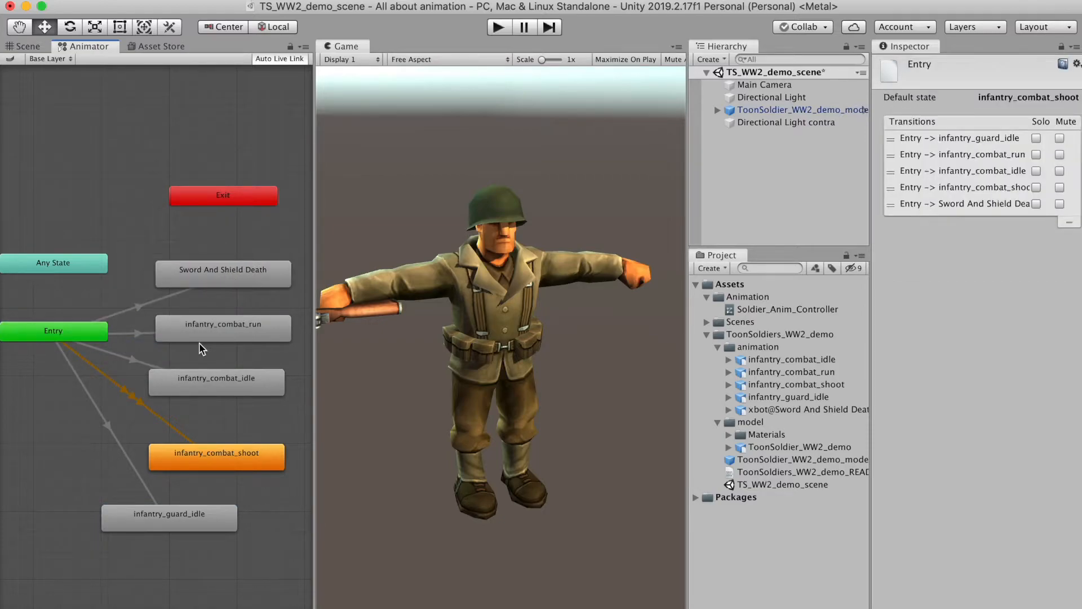
# Run the scene to preview the Sword And Shield Death state on the soldier, and stop it
pyautogui.click(236, 273)
pyautogui.click(502, 26)
pyautogui.moveTo(50, 246); pyautogui.dragTo(165, 254, button='middle')
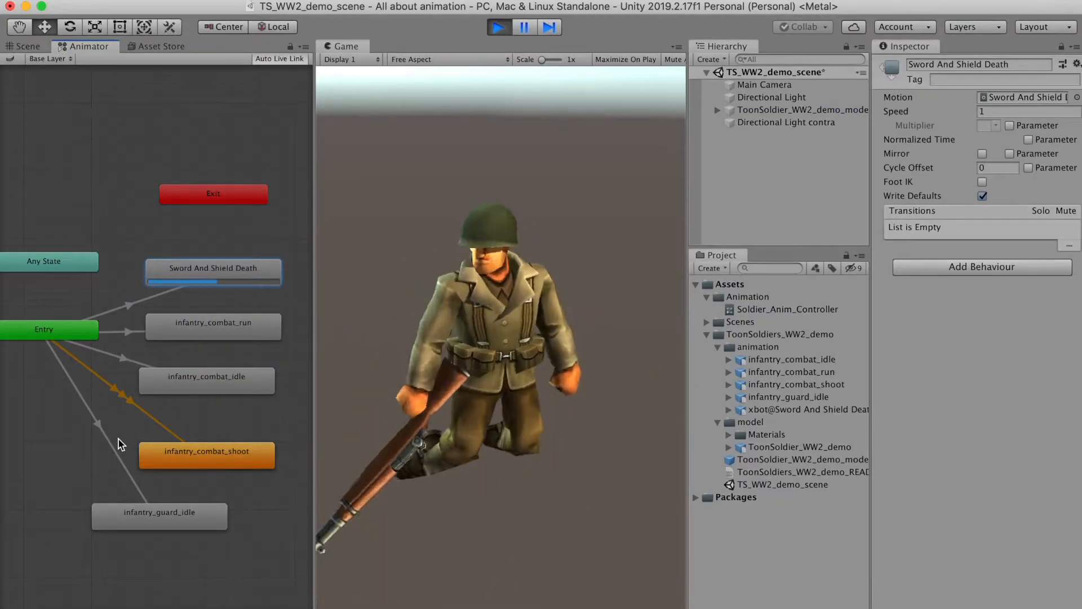
pyautogui.click(493, 29)
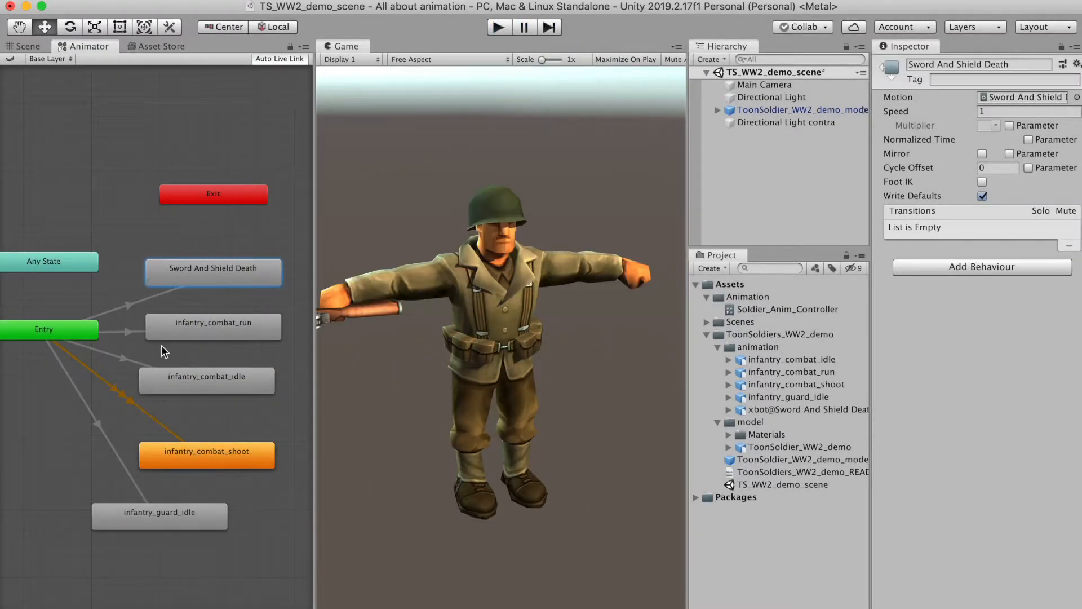
# Rearrange the states: infantry_guard_idle above Sword And Shield Death, infantry_combat_idle below Entry, and infantry_combat_shoot below infantry_combat_run
pyautogui.moveTo(174, 520); pyautogui.dragTo(224, 228)
pyautogui.rightClick(195, 283)
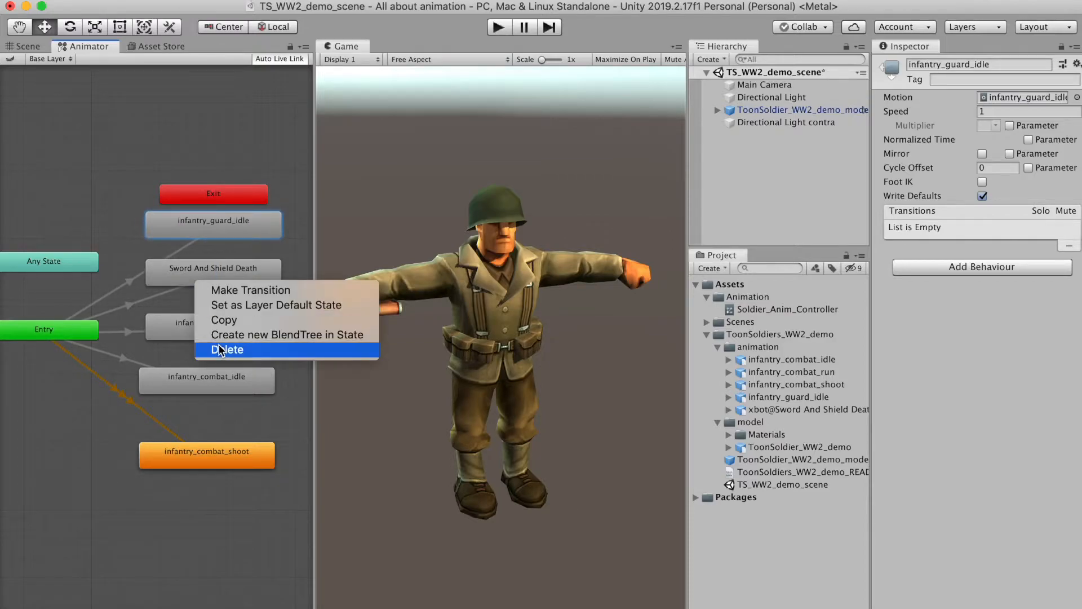
pyautogui.click(231, 296)
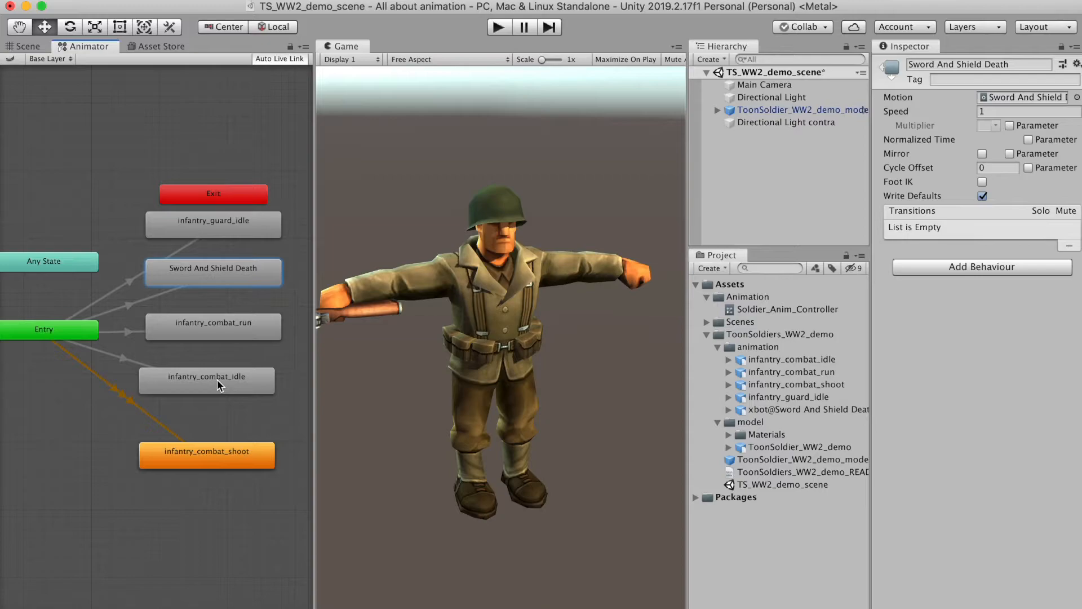
pyautogui.moveTo(217, 380); pyautogui.dragTo(68, 441)
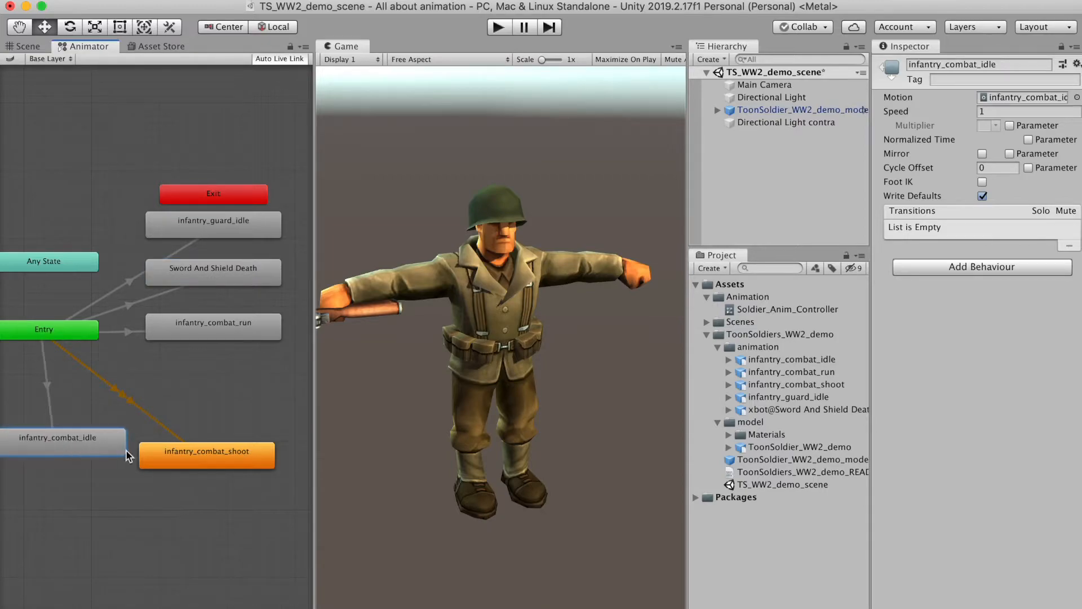
pyautogui.moveTo(185, 450); pyautogui.dragTo(205, 381)
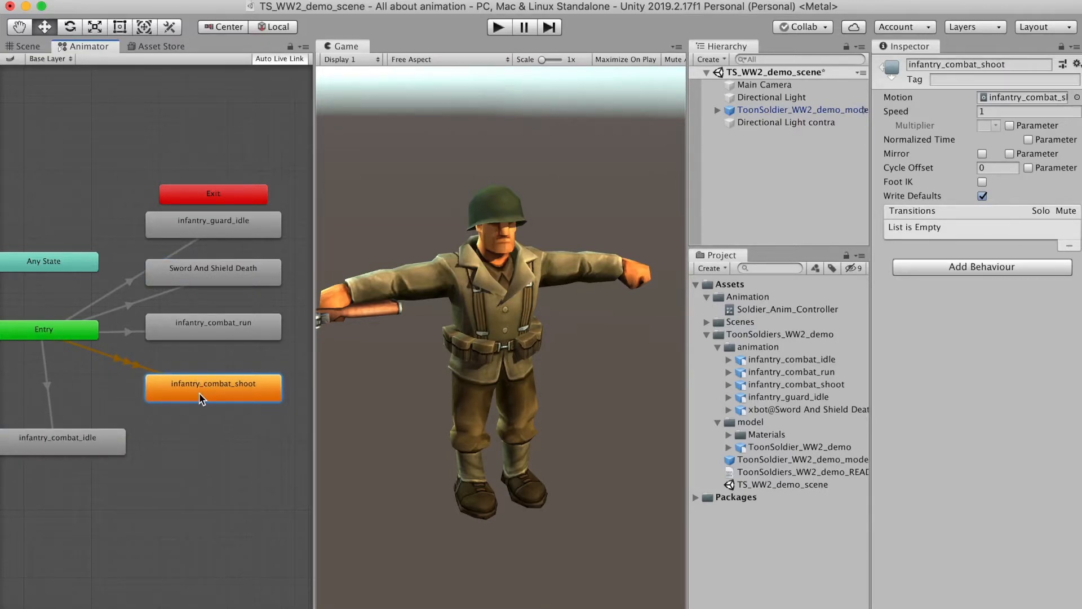
# Make a transition from infantry_combat_shoot to infantry_combat_run
pyautogui.rightClick(199, 394)
pyautogui.click(210, 400)
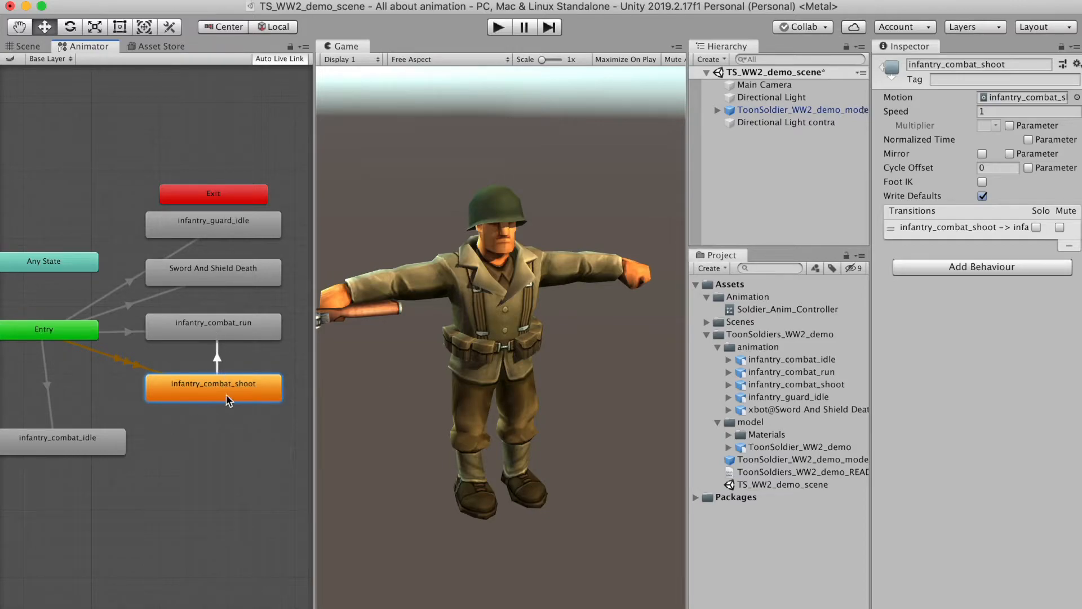
pyautogui.click(226, 335)
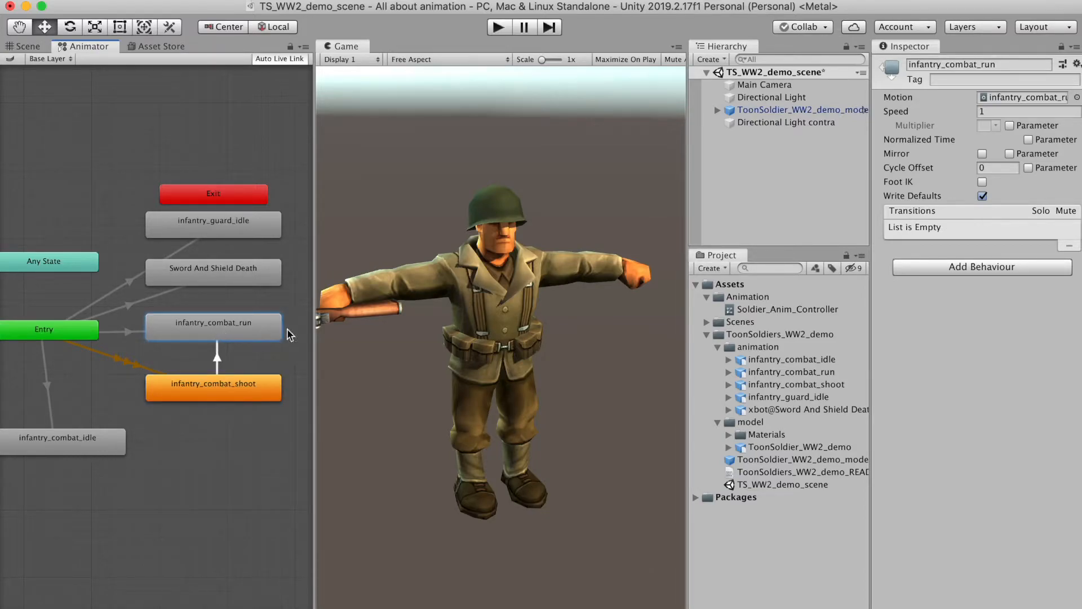
# Examine the looping and root transform import settings of the infantry_combat_run clip
pyautogui.click(807, 373)
pyautogui.click(986, 100)
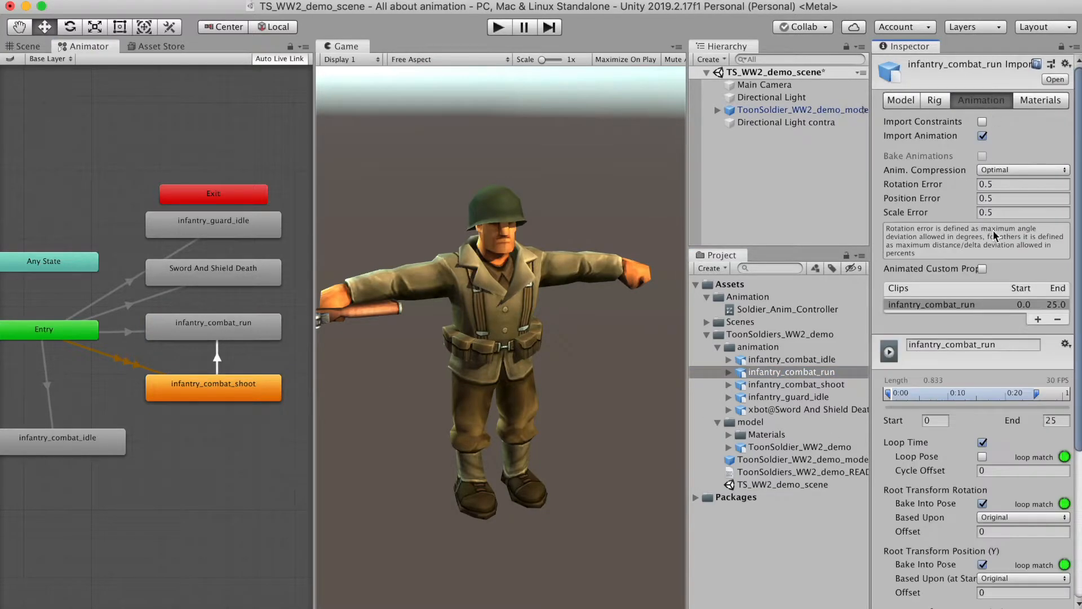
pyautogui.scroll(-5, 972, 278)
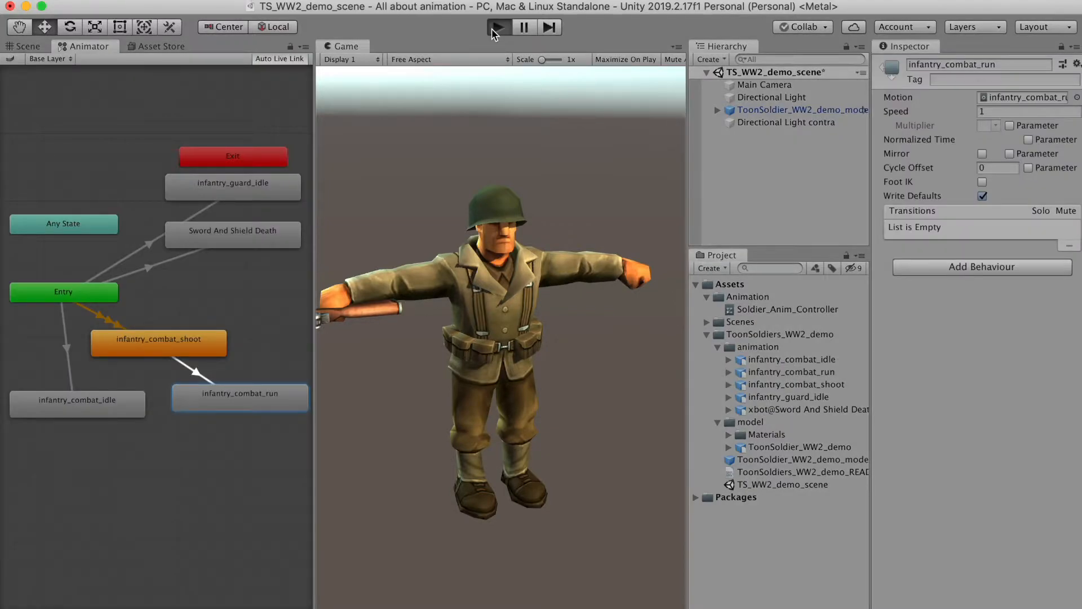
# Run the scene and watch the transition from infantry_combat_shoot to infantry_combat_run in the Animator graph
pyautogui.click(497, 27)
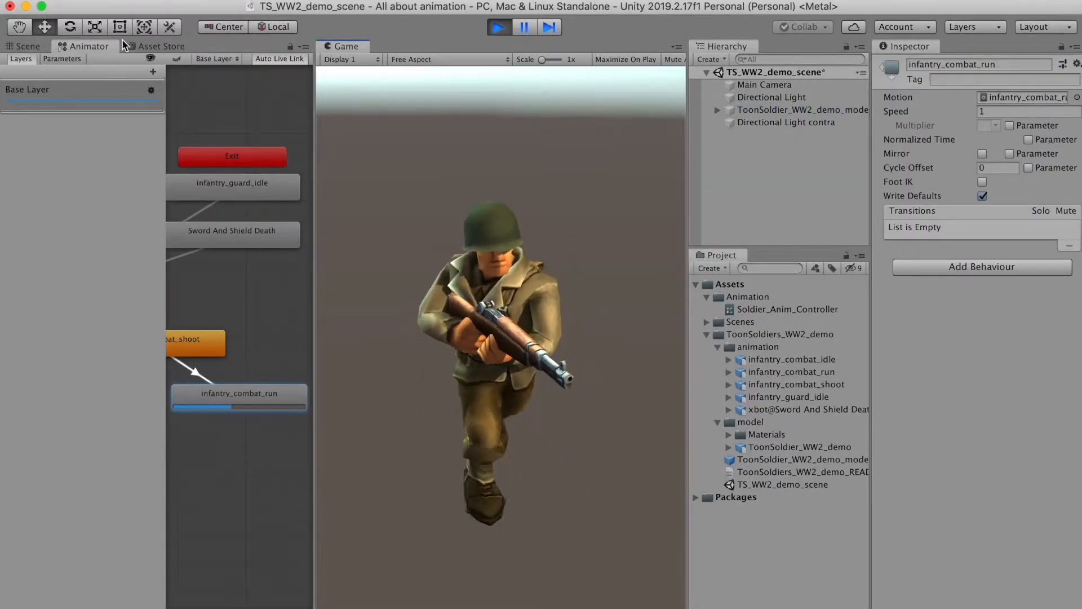
pyautogui.click(148, 58)
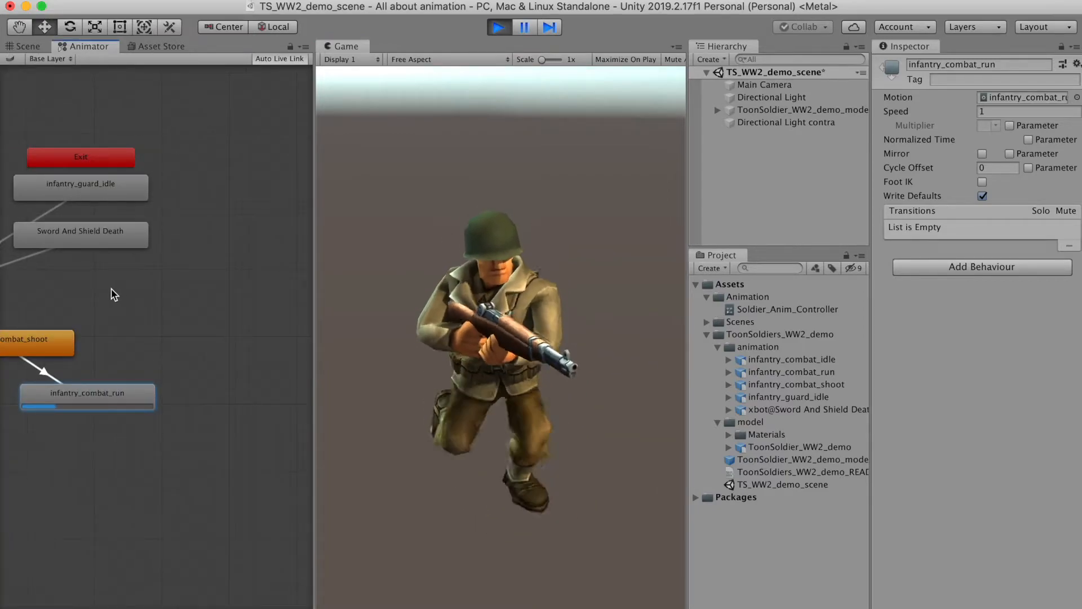
pyautogui.moveTo(111, 288); pyautogui.dragTo(270, 294, button='middle')
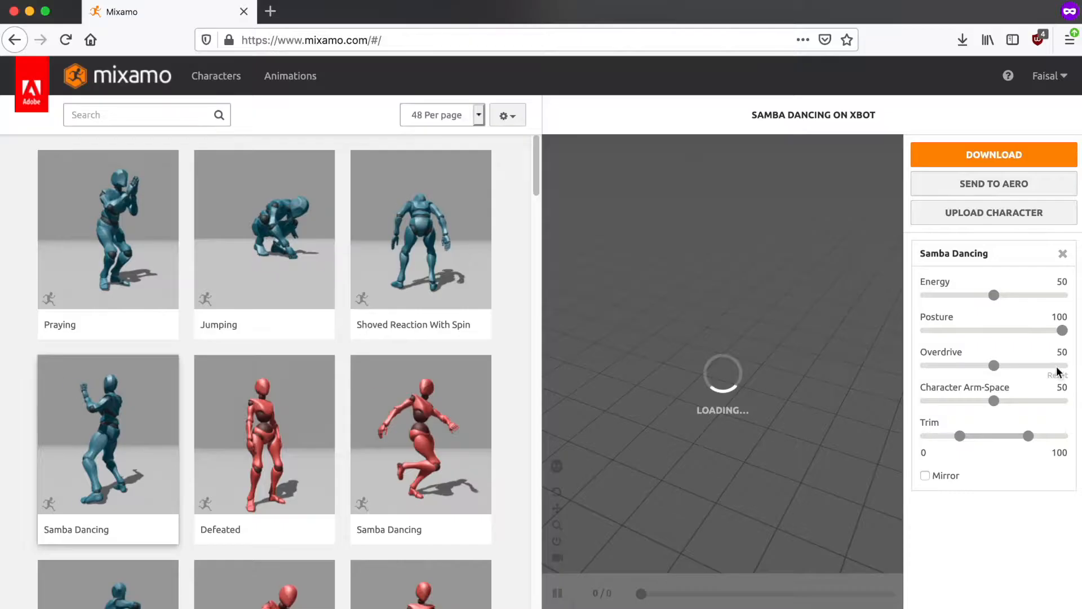
# Switch to the Mixamo website and download the Samba Dancing animation, choosing its skin and format options
pyautogui.click(994, 154)
pyautogui.click(576, 223)
pyautogui.click(580, 243)
pyautogui.click(399, 221)
pyautogui.click(399, 243)
pyautogui.click(762, 334)
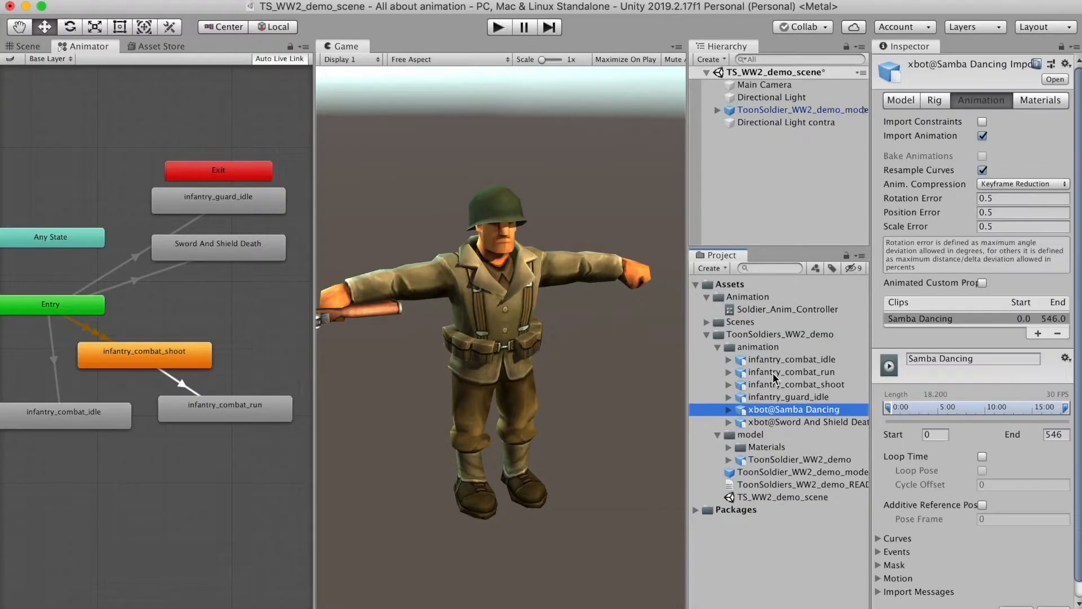
# Switch back to Unity and set the Animation Type of the xbot@Samba Dancing rig to Humanoid
pyautogui.click(935, 100)
pyautogui.click(1026, 121)
pyautogui.click(1009, 133)
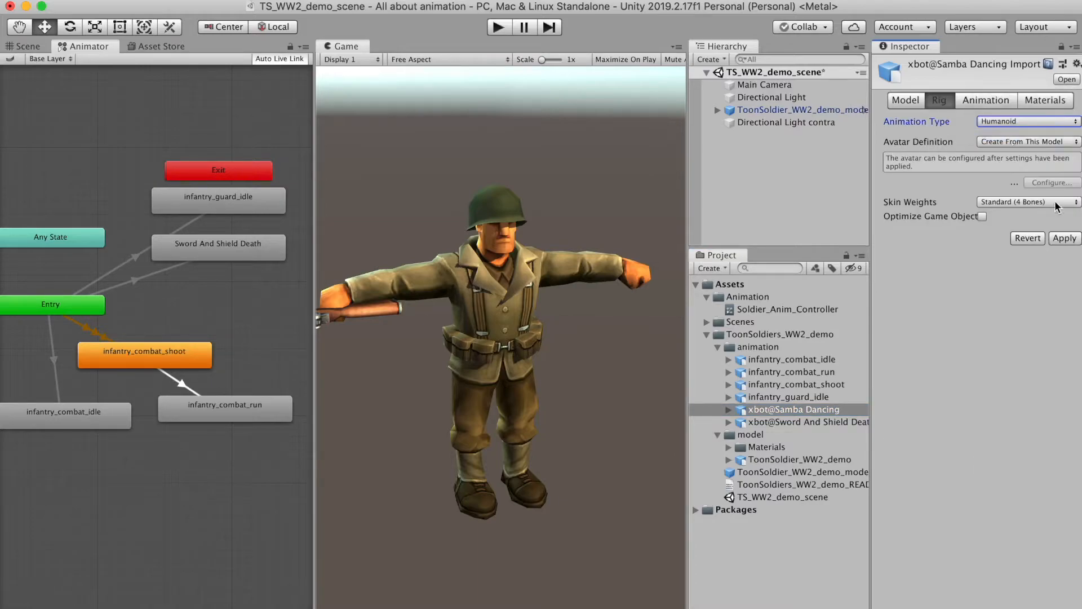
# Add xbot@Samba Dancing as an Animator state and make a transition to it from Entry
pyautogui.moveTo(792, 409); pyautogui.dragTo(206, 306)
pyautogui.rightClick(52, 304)
pyautogui.click(84, 308)
pyautogui.click(218, 309)
# Run the scene to preview the Samba Dancing state on the soldier, and stop it
pyautogui.press('super+p')
pyautogui.rightClick(198, 300)
pyautogui.click(237, 389)
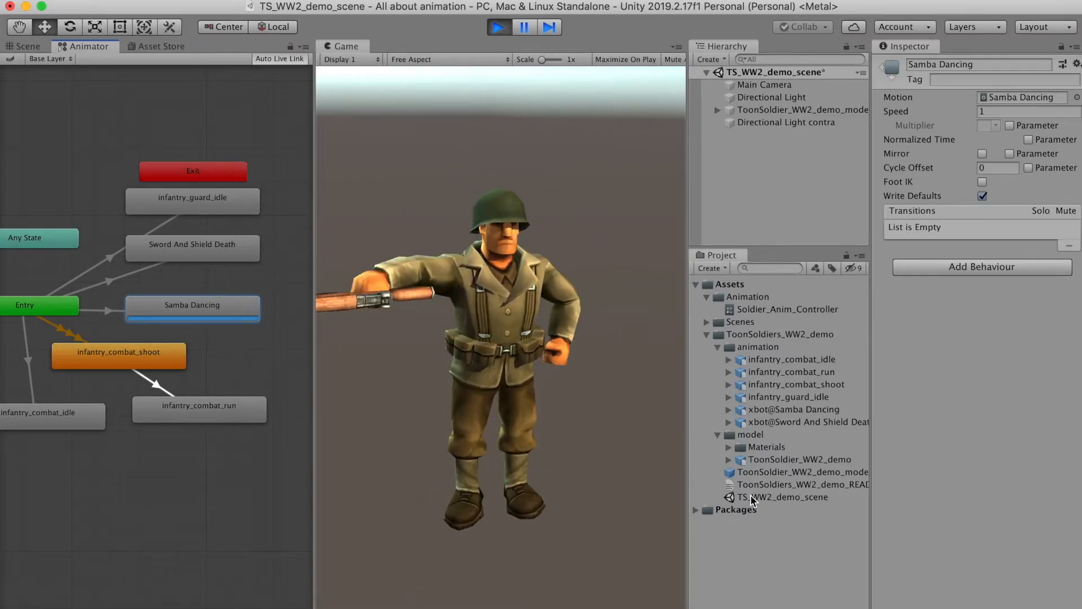
pyautogui.click(499, 28)
# Delete the Samba Dancing state from the Animator graph
pyautogui.rightClick(214, 307)
pyautogui.click(242, 373)
pyautogui.moveTo(180, 316); pyautogui.dragTo(218, 297, button='middle')
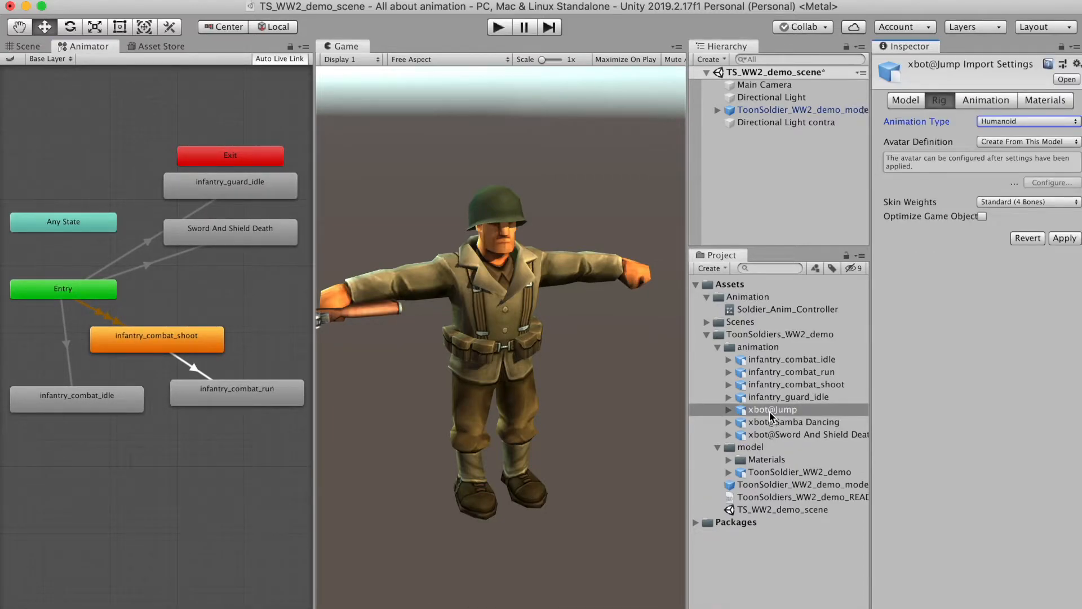
# Add xbot@Jump as an Animator state and connect it with infantry_guard_idle by transitions in both directions
pyautogui.moveTo(770, 415); pyautogui.dragTo(374, 360)
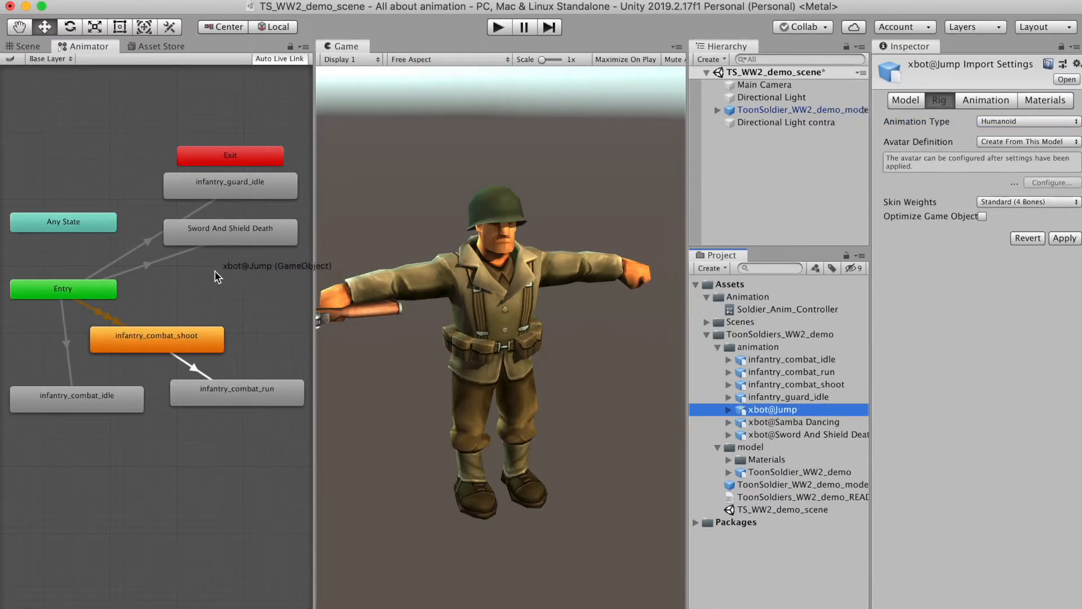
pyautogui.moveTo(187, 275); pyautogui.dragTo(199, 290)
pyautogui.rightClick(306, 256)
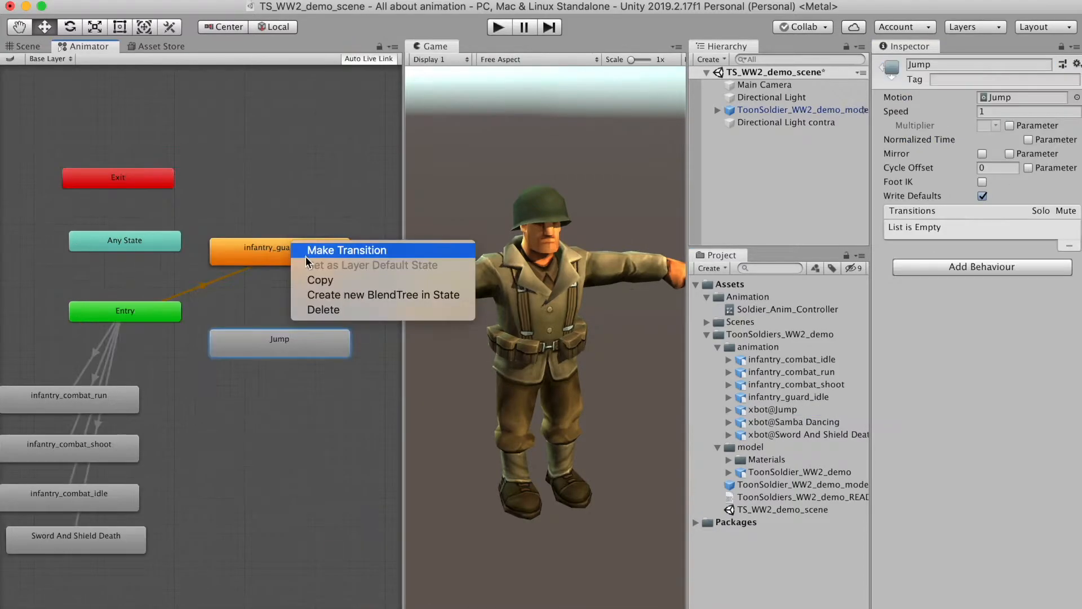
pyautogui.click(333, 260)
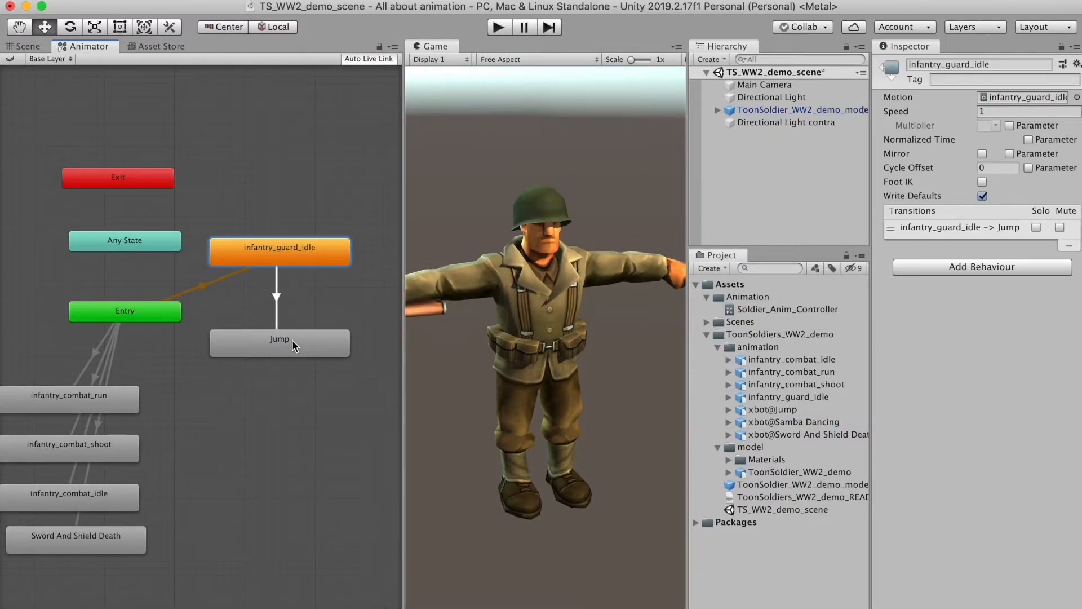
pyautogui.rightClick(303, 349)
pyautogui.click(316, 354)
pyautogui.click(308, 251)
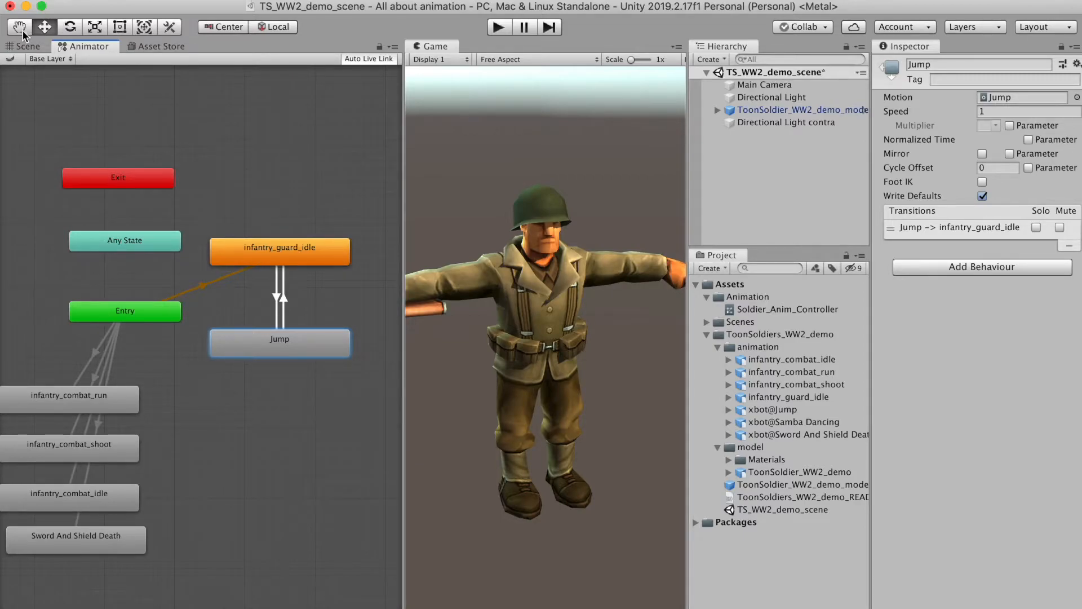
# Add a Trigger parameter named isJump to the Animator Controller
pyautogui.click(10, 59)
pyautogui.moveTo(342, 185); pyautogui.dragTo(204, 215, button='middle')
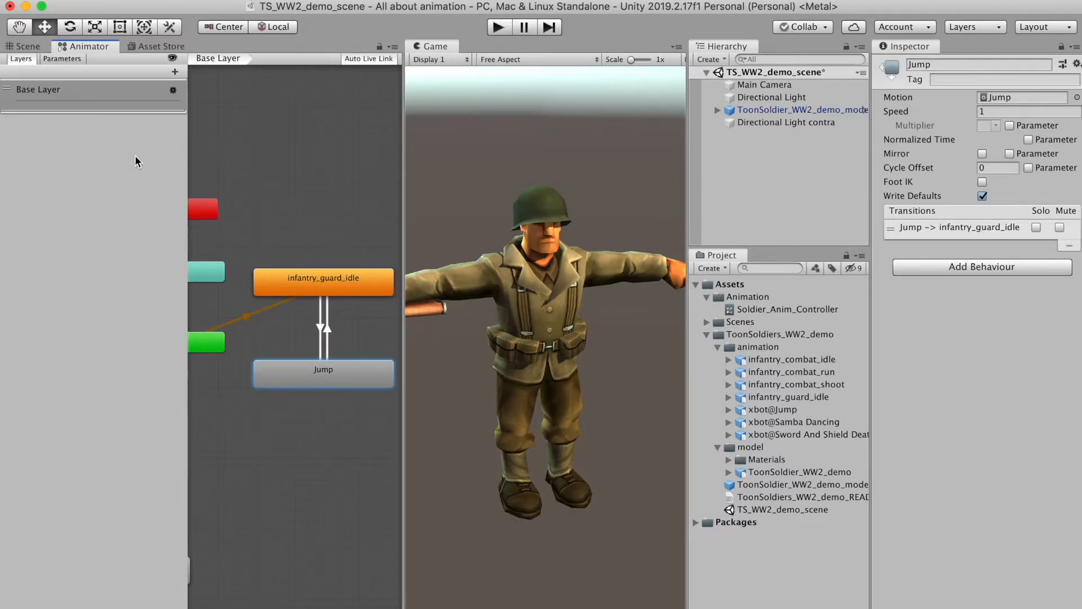
pyautogui.click(61, 59)
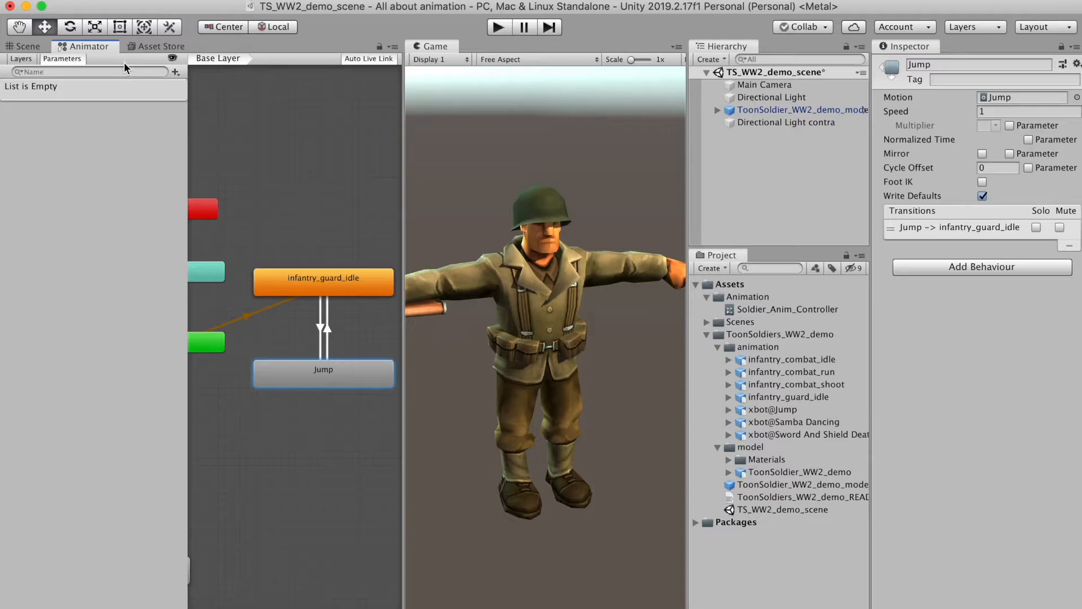
pyautogui.click(175, 71)
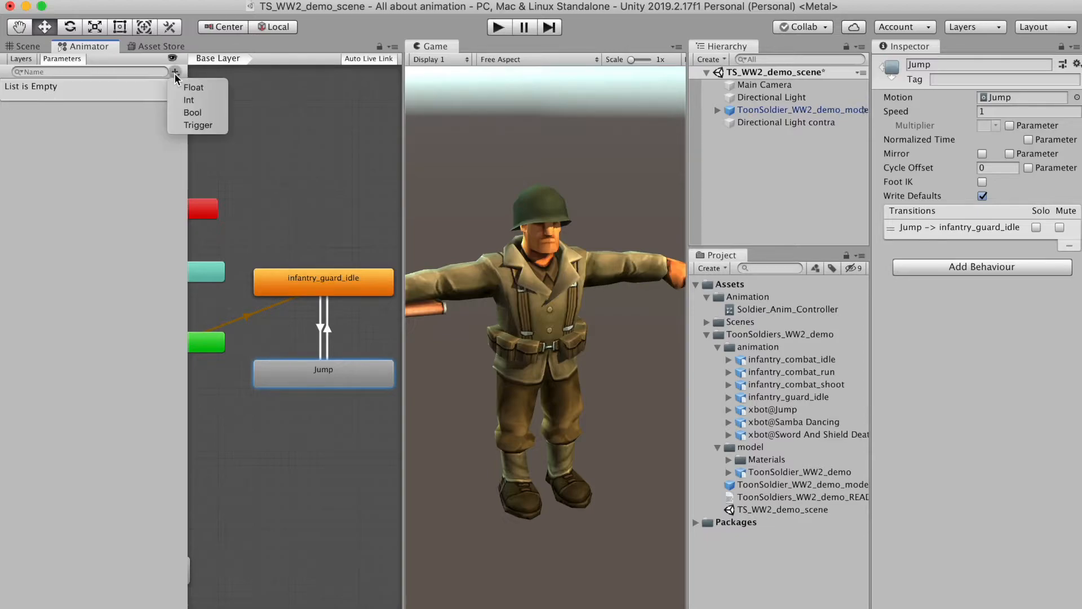
pyautogui.click(209, 125)
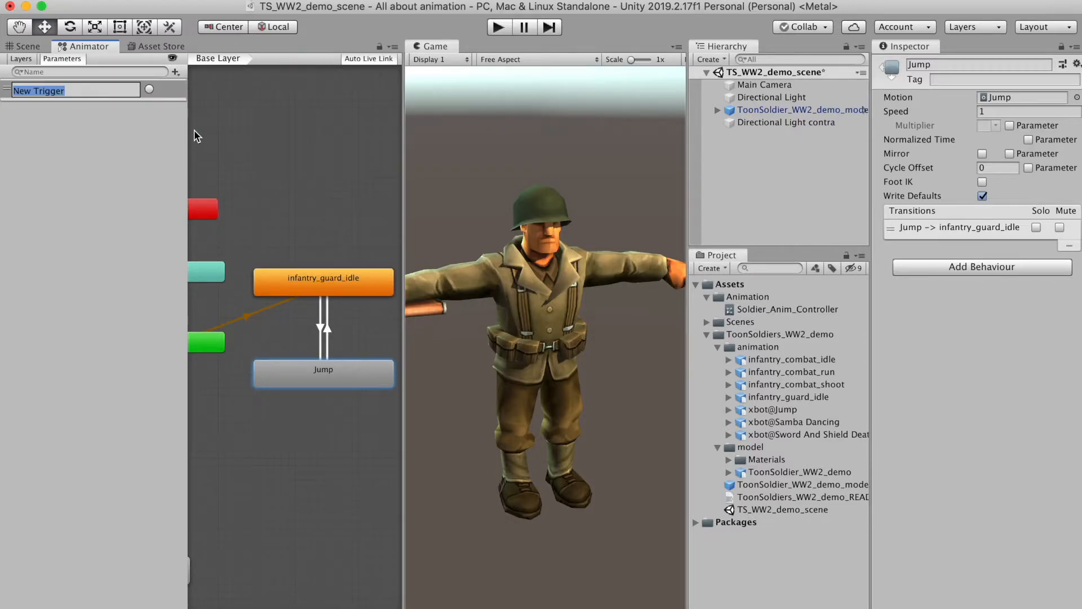
pyautogui.write('isJump')
pyautogui.press('Return')
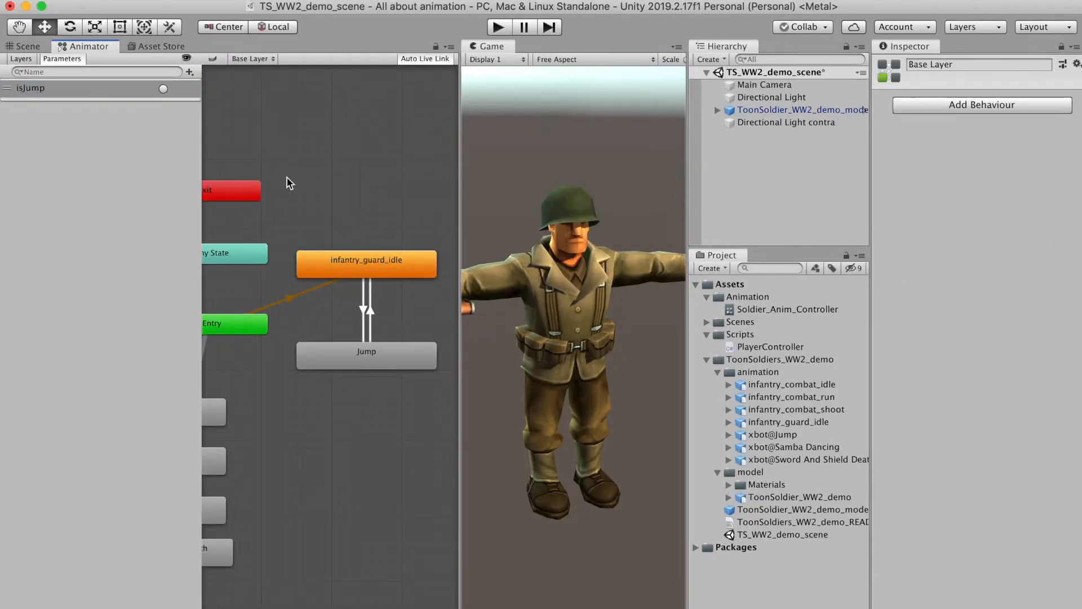
# Add isJump as the condition of the infantry_guard_idle to Jump transition
pyautogui.click(364, 304)
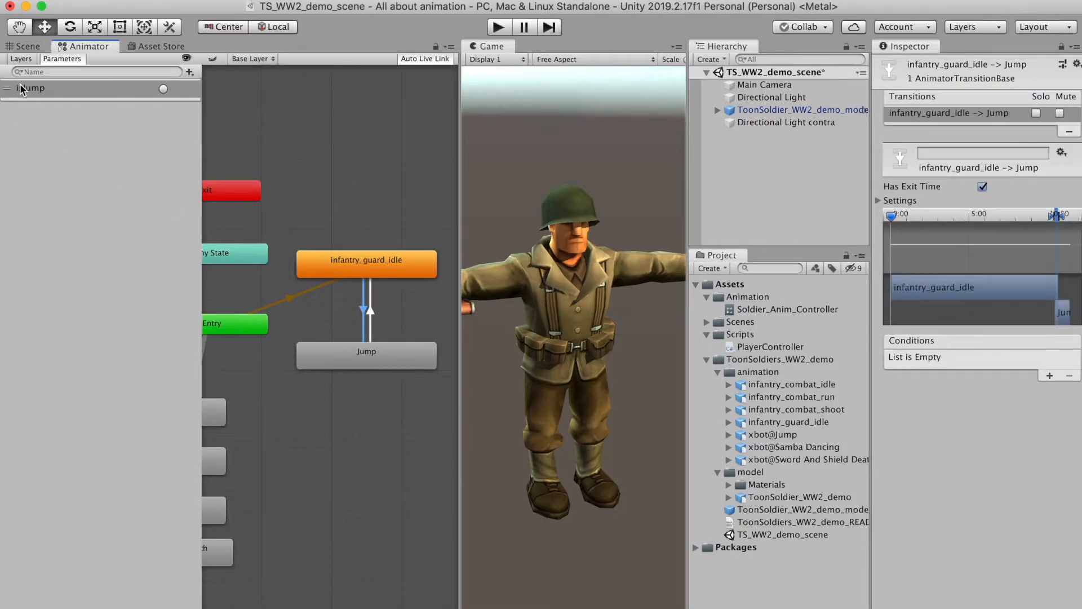
pyautogui.click(1049, 375)
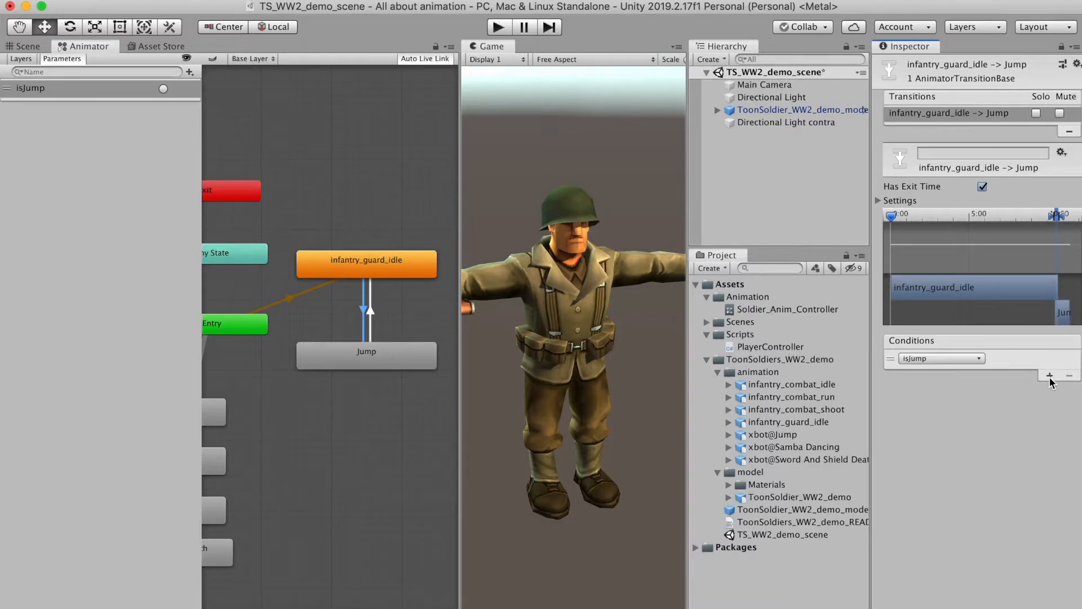
pyautogui.click(978, 359)
pyautogui.click(928, 410)
pyautogui.click(340, 404)
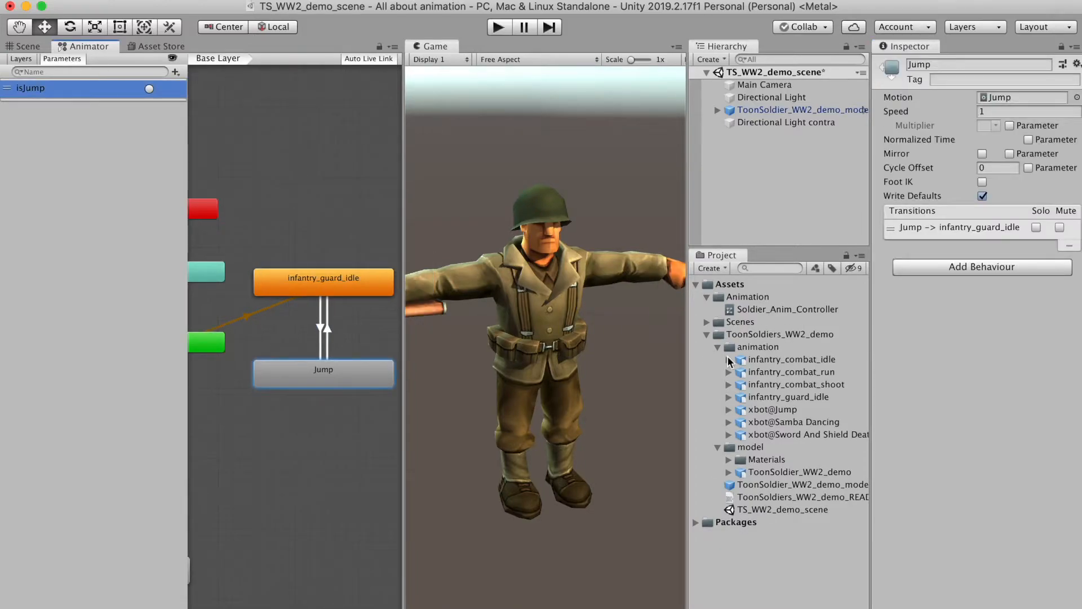
# Create a folder named Scripts in Assets
pyautogui.click(729, 285)
pyautogui.rightClick(728, 285)
pyautogui.click(781, 283)
pyautogui.write('Scripts')
pyautogui.press('Return')
# Create a C# script named PlayerController in the Scripts folder and open it in Visual Studio
pyautogui.rightClick(749, 336)
pyautogui.moveTo(845, 283)
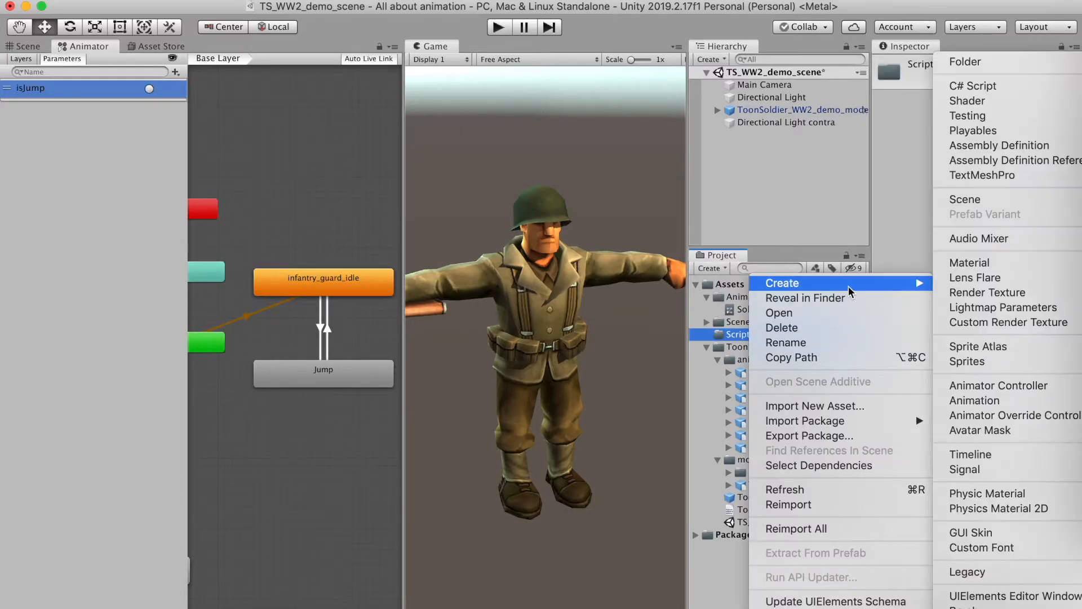
pyautogui.click(992, 86)
pyautogui.write('Pla')
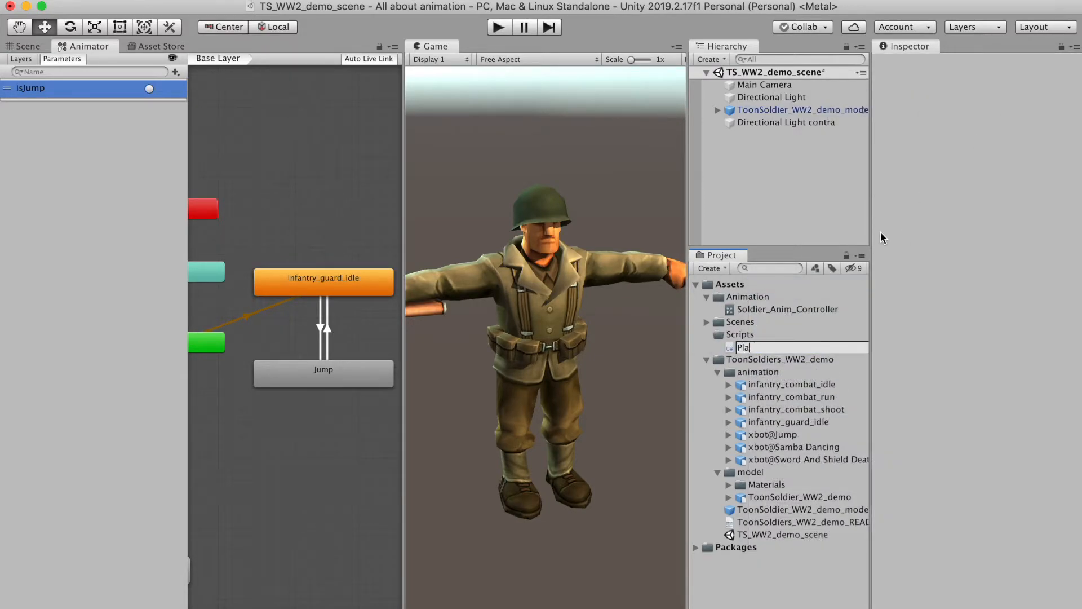
pyautogui.write('yerController')
pyautogui.press('Return')
pyautogui.doubleClick(830, 348)
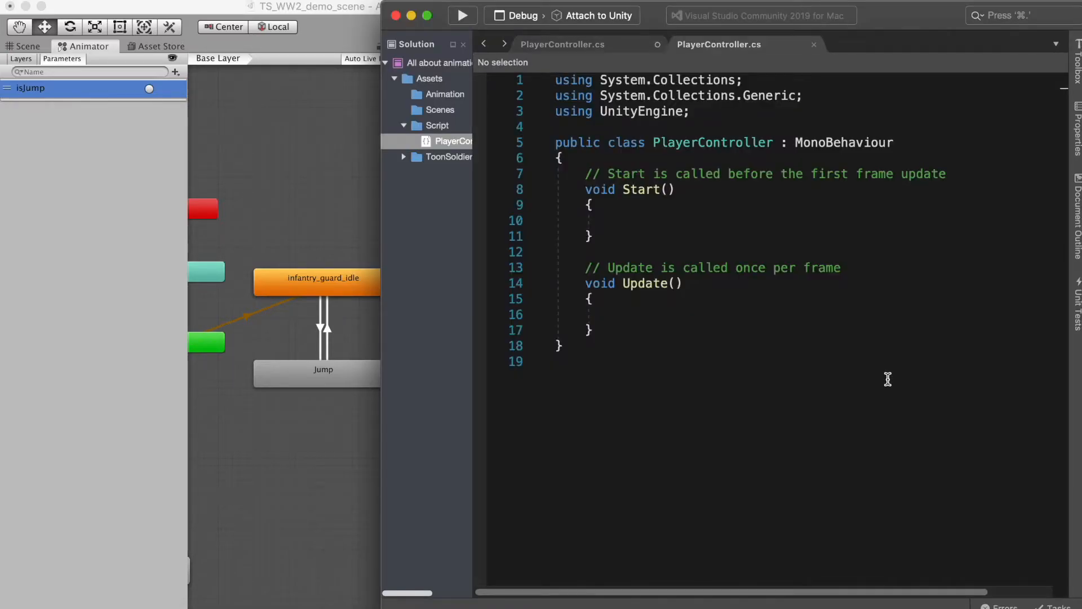
# Declare a private Animator variable anim in PlayerController and assign it in Start with GetComponent<Animator>()
pyautogui.write('private Animator anim;')
pyautogui.press('Down')
pyautogui.press('Down')
pyautogui.press('Down')
pyautogui.press('Down')
pyautogui.write('anim = GetCom')
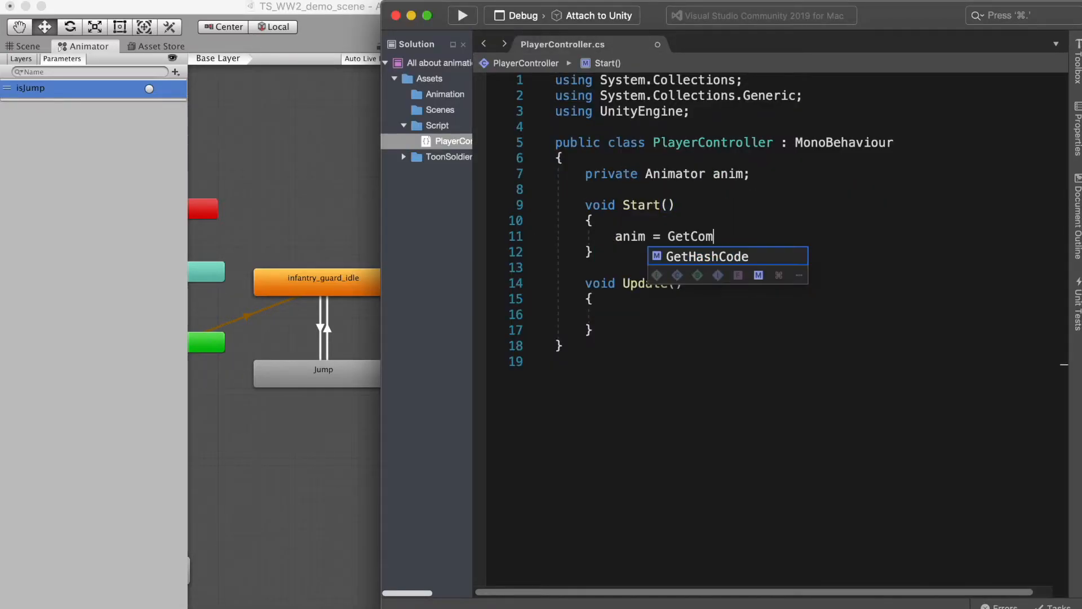
pyautogui.write('ponent<Animator>();')
pyautogui.press('Down')
pyautogui.press('Down')
pyautogui.press('Down')
pyautogui.press('Down')
pyautogui.press('Down')
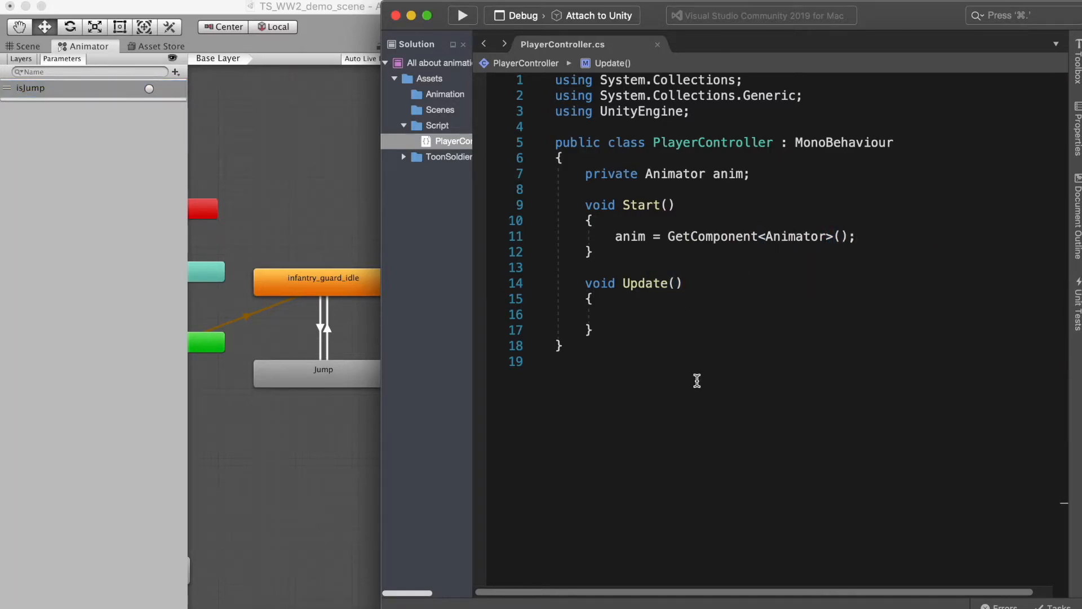
# In Update, add the comment "Press Space/Jump button" and call anim.SetTrigger("isJump") when Input.GetButtonDown("Jump") is true
pyautogui.write('// Press Space/Jump button')
pyautogui.press('Return')
pyautogui.write('if(Input.GetButtonDown("Jump"))')
pyautogui.press('Return')
pyautogui.write('anim.Se')
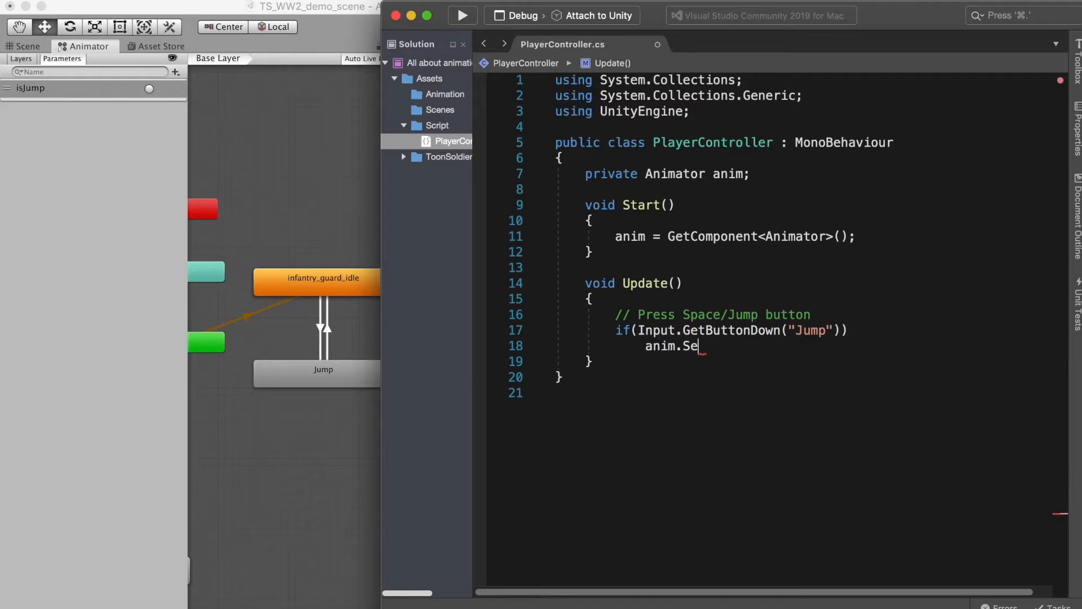
pyautogui.write('tTrigger("isJump");')
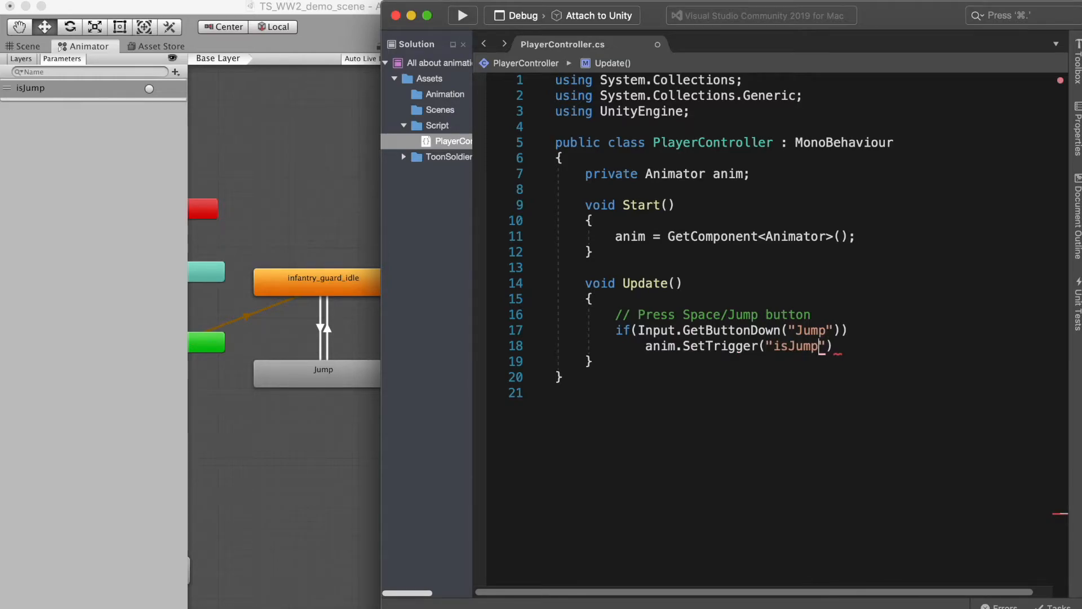
# Switch to Unity and attach the PlayerController script to the ToonSoldier_WW2_demo model in the scene
pyautogui.press('super+tab')
pyautogui.click(772, 110)
pyautogui.moveTo(770, 347); pyautogui.dragTo(977, 393)
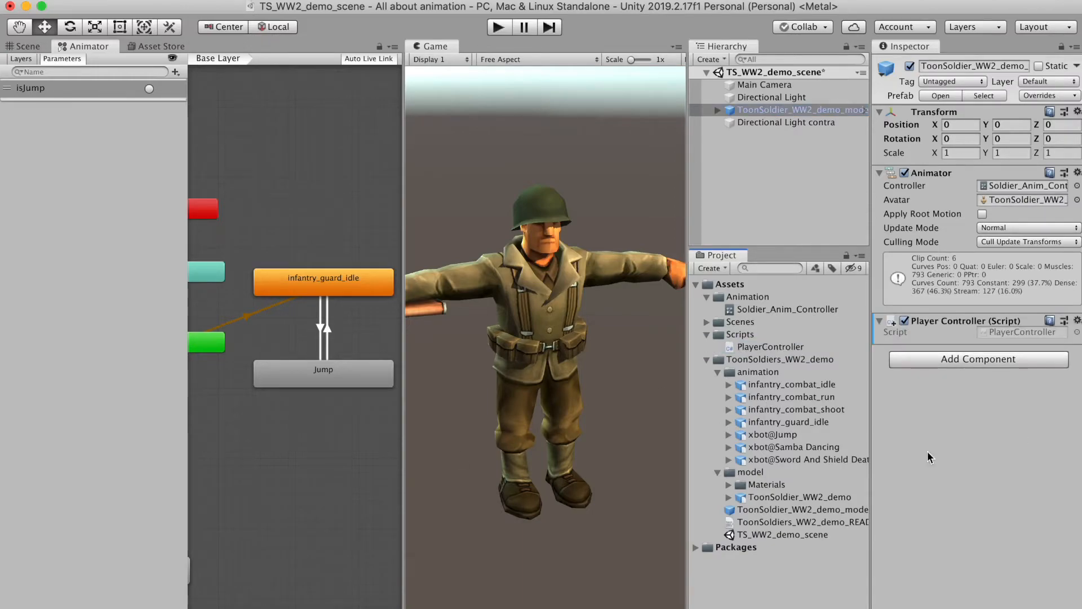
# Run the scene with the Animator parameter list hidden, test the soldier's jump with Space, and stop Play mode
pyautogui.click(498, 27)
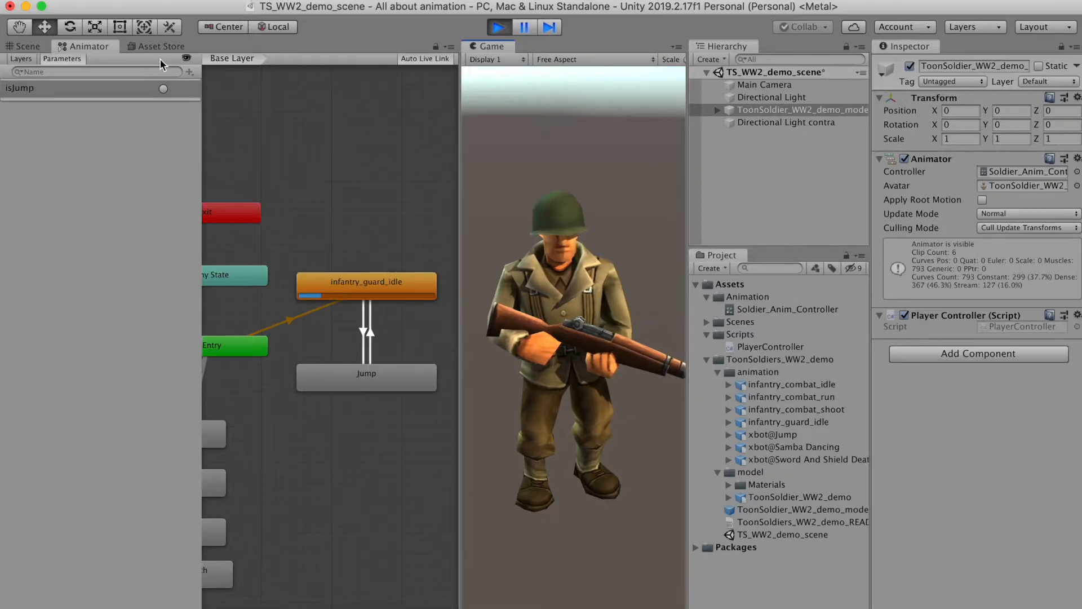
pyautogui.click(186, 58)
pyautogui.moveTo(177, 256); pyautogui.dragTo(289, 212, button='middle')
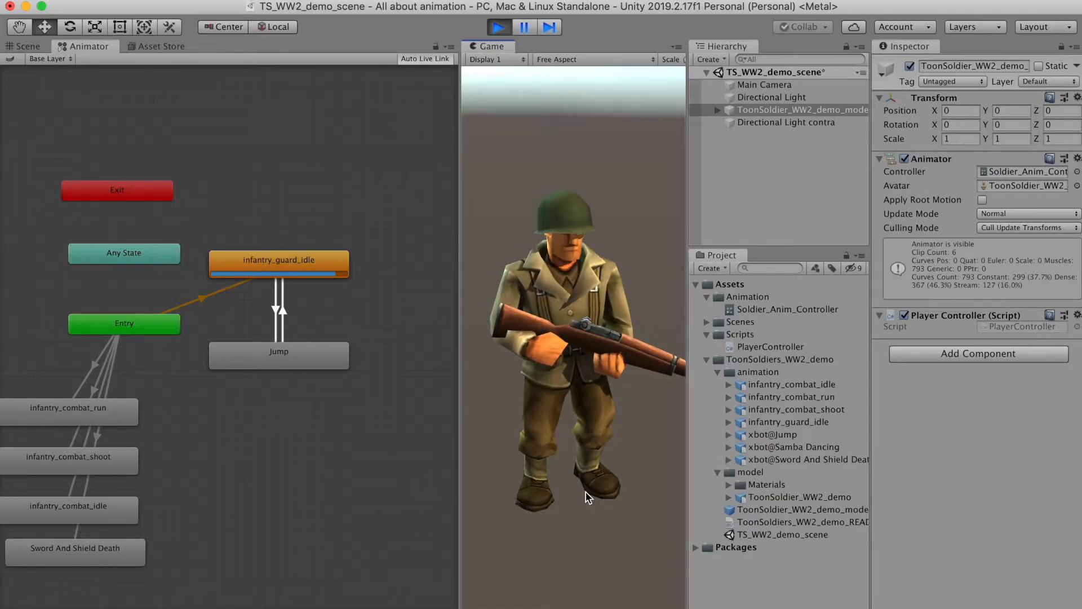
pyautogui.press('space')
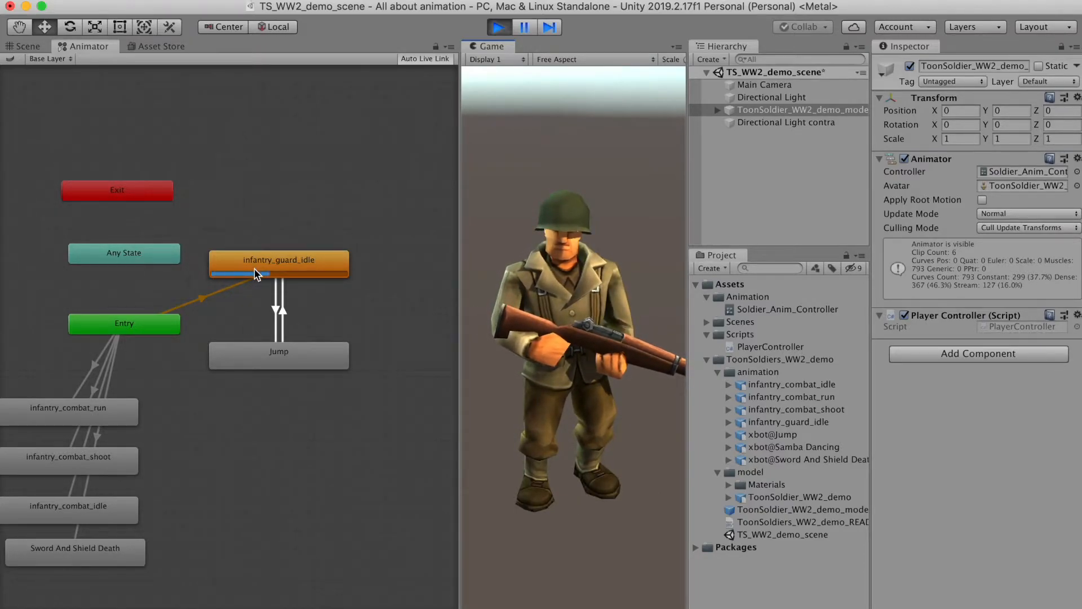
pyautogui.press('super+p')
# Disable Has Exit Time on the infantry_guard_idle to Jump transition
pyautogui.click(274, 303)
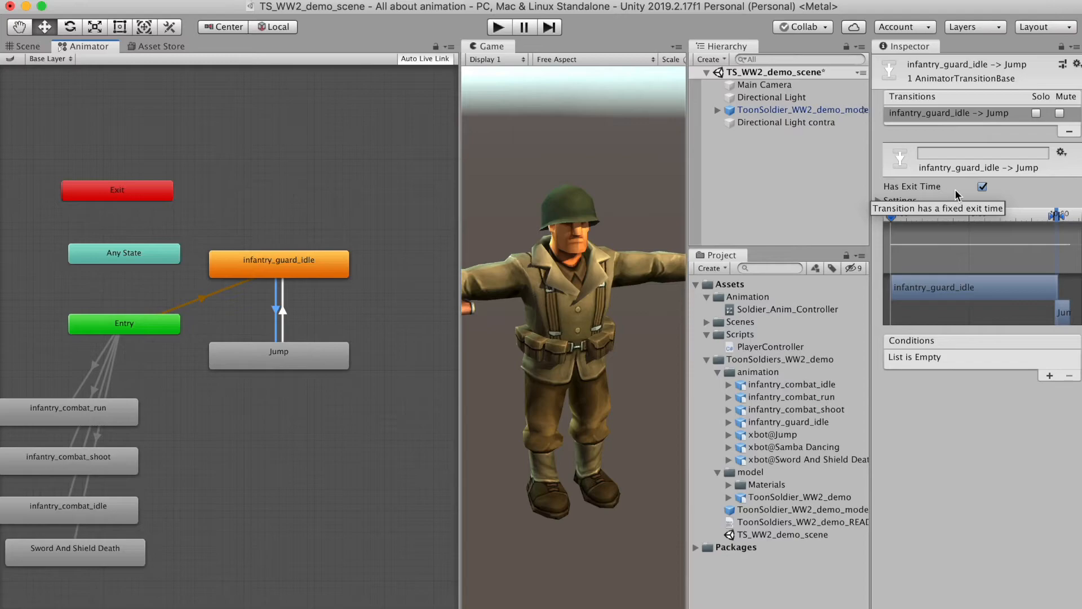
pyautogui.click(983, 186)
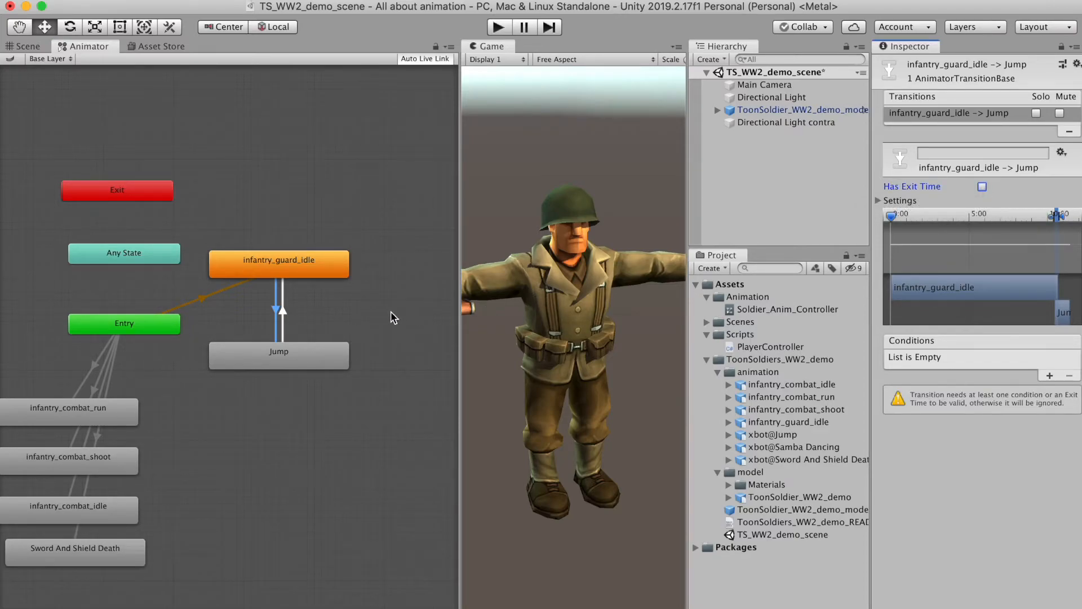
pyautogui.click(337, 309)
# Run the scene, trigger the soldier's jump repeatedly with Space, and stop Play mode
pyautogui.click(497, 27)
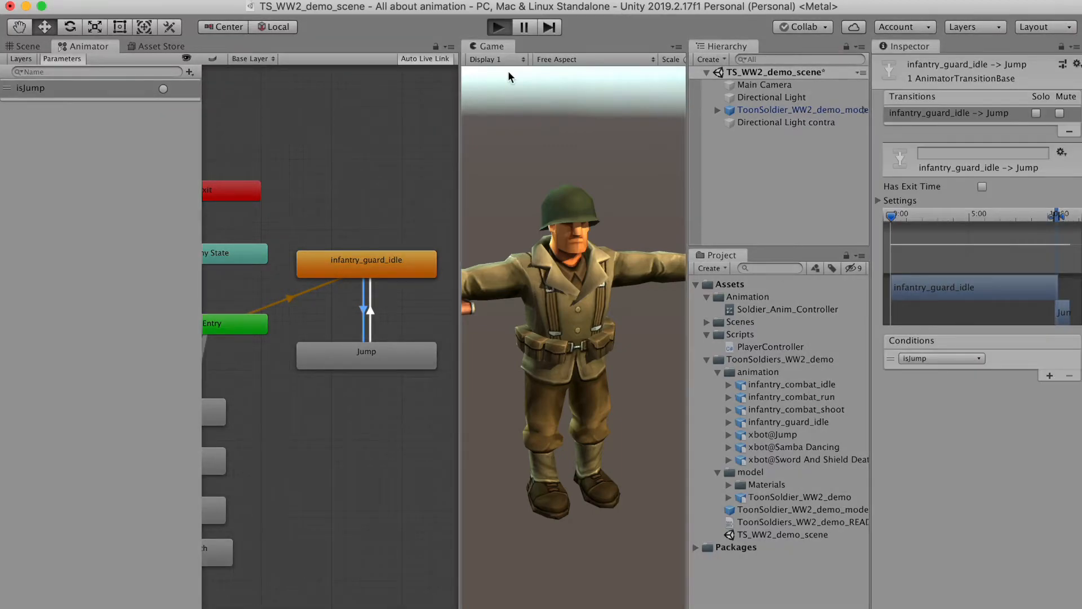
pyautogui.press('space')
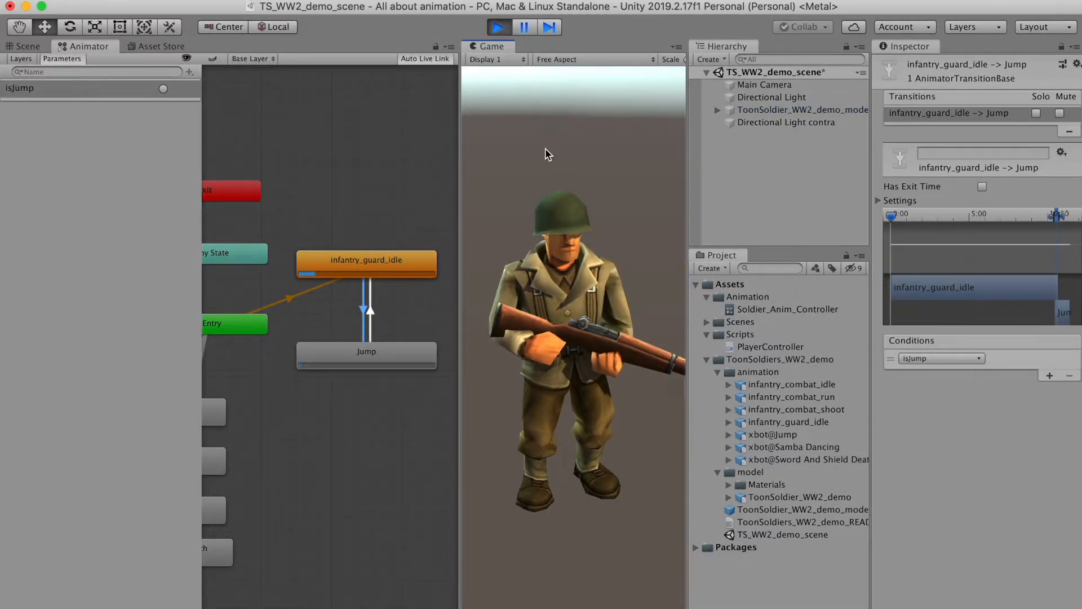
pyautogui.press('space')
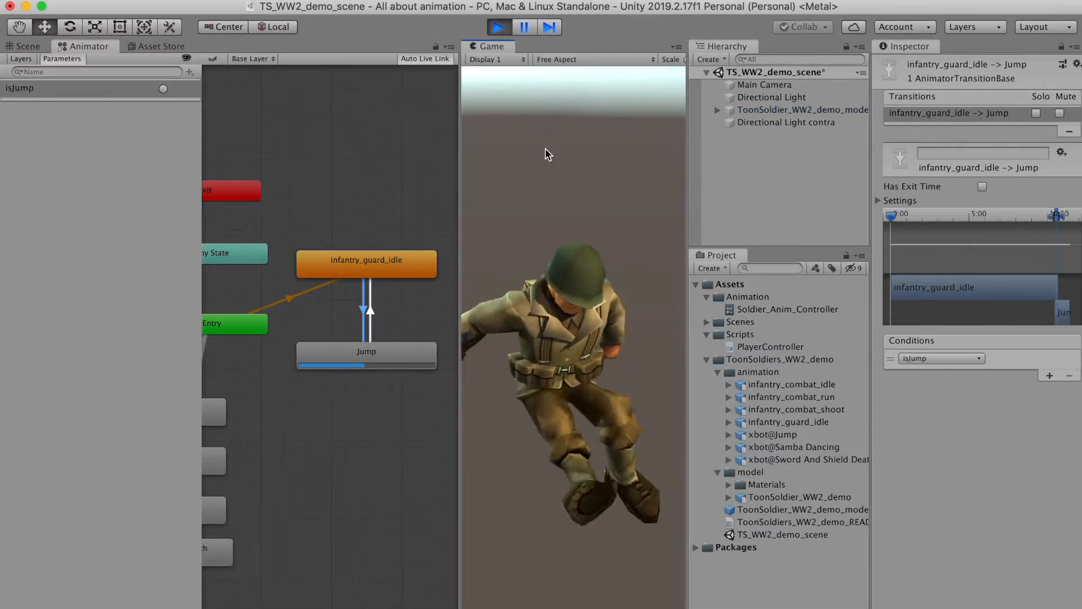
pyautogui.press('space')
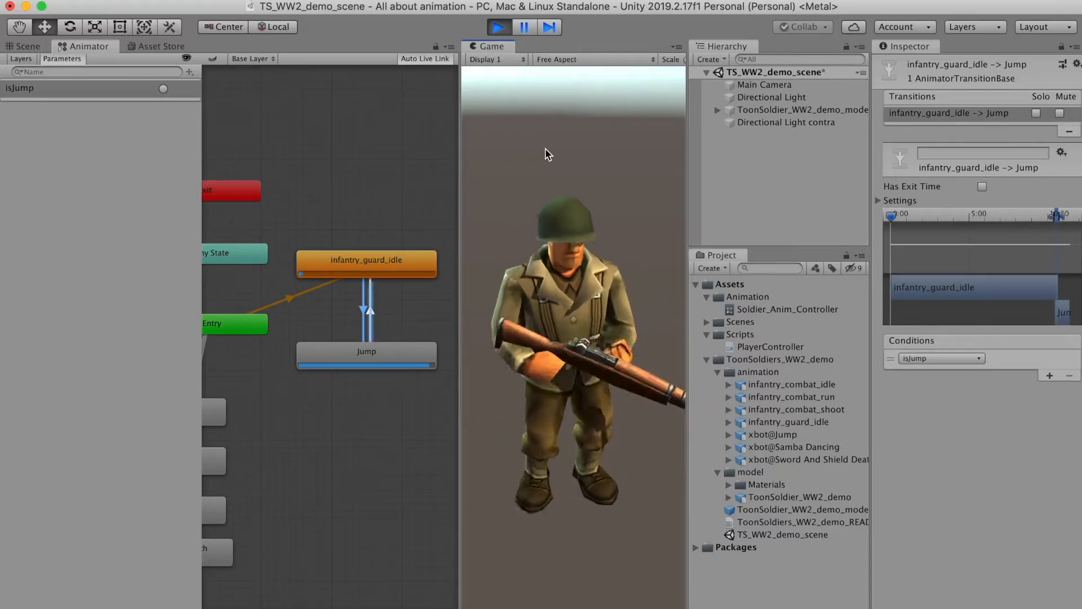
pyautogui.press('space')
pyautogui.press('space')
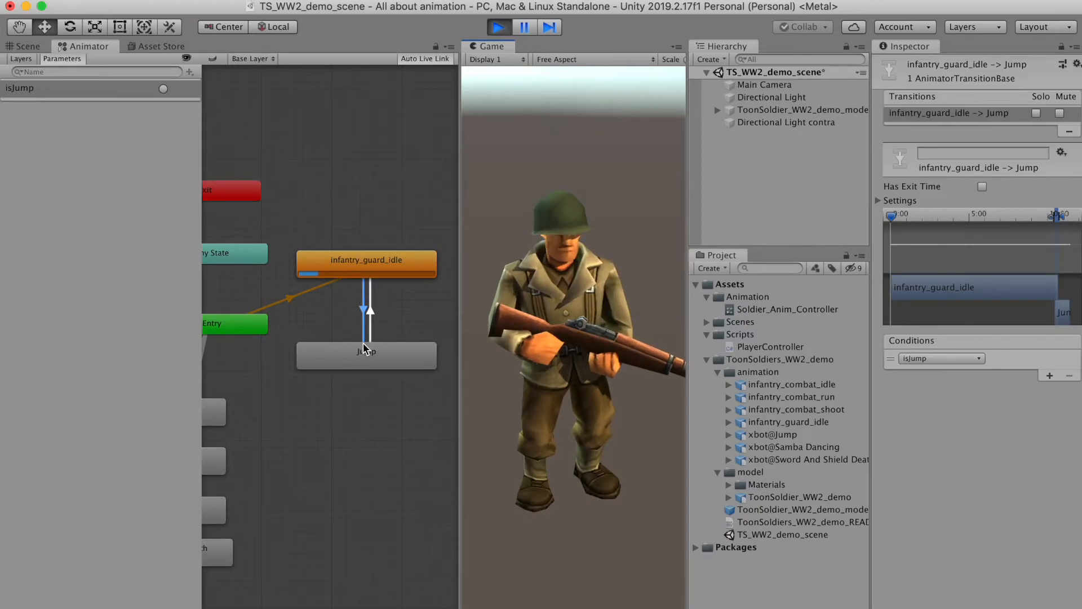
pyautogui.press('super+p')
# Move the Sword And Shield Death state below Jump and make a transition from it to infantry_guard_idle
pyautogui.moveTo(103, 514); pyautogui.dragTo(284, 401)
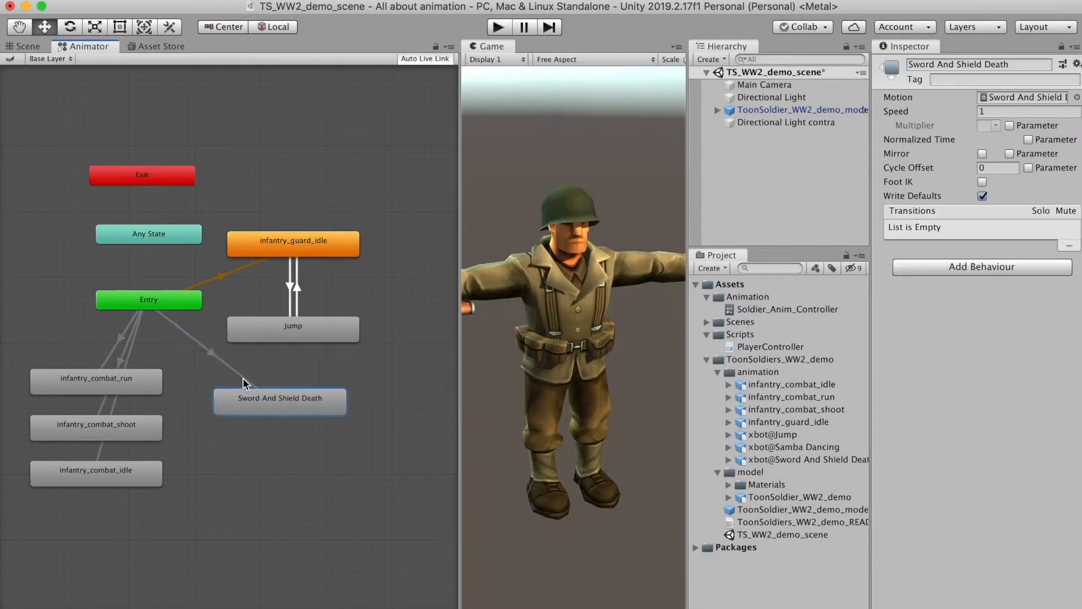
pyautogui.rightClick(154, 387)
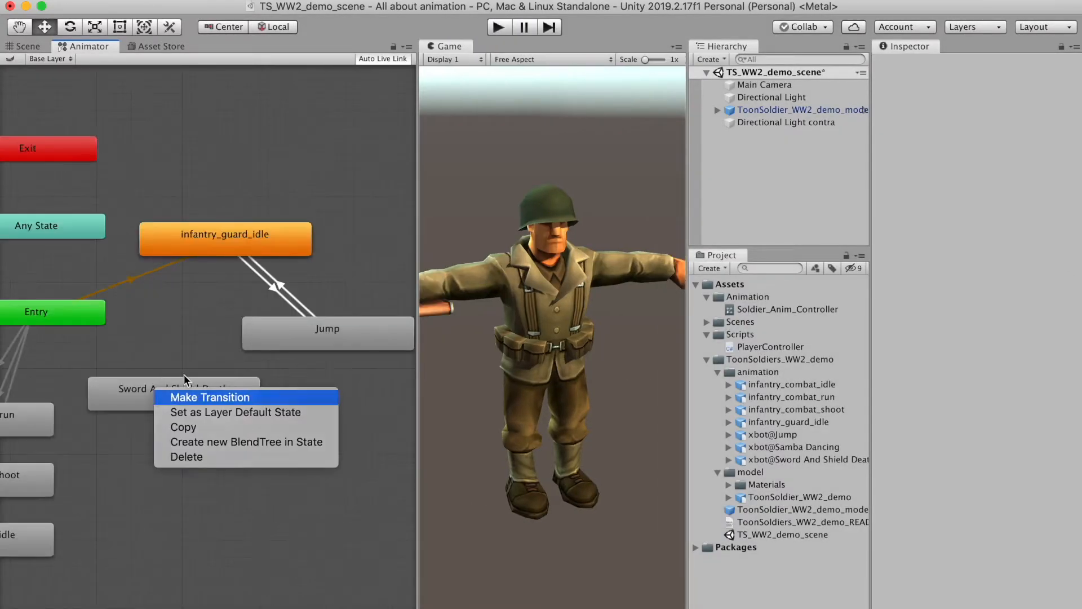
pyautogui.click(194, 396)
pyautogui.click(229, 252)
pyautogui.scroll(-3, 338, 362)
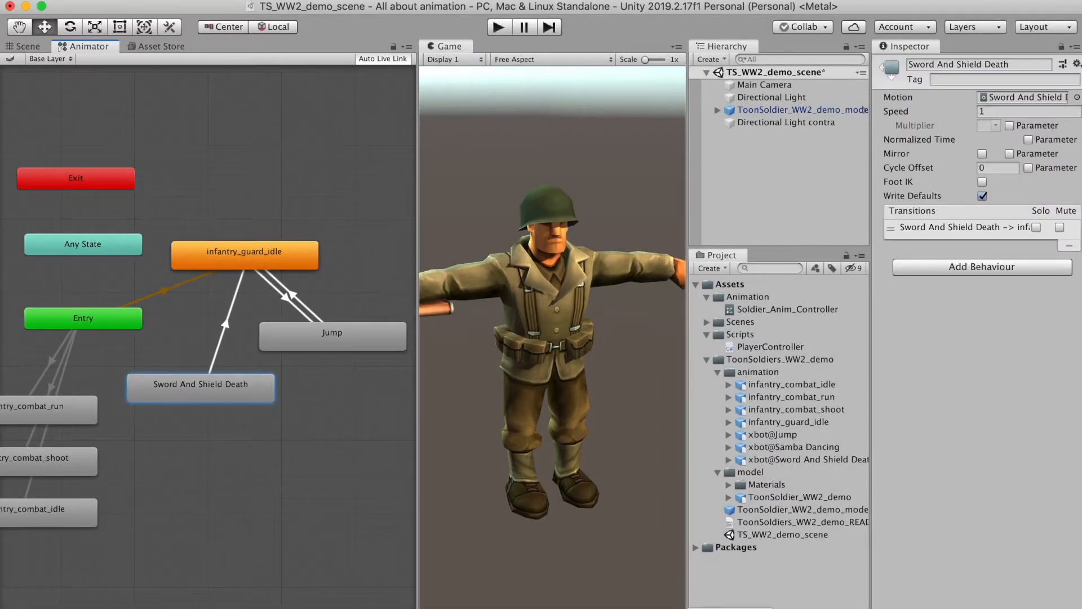
# Switch to PlayerController.cs and add the comment "Press K to Kill" and the condition if(Input.GetKeyDown(KeyCode.K)) after the jump code in Update
pyautogui.click(730, 607)
pyautogui.click(821, 365)
pyautogui.press('Return')
pyautogui.write('// Press K to Kill')
pyautogui.press('Return')
pyautogui.write('if(Input.GetKeyDown(KeyCode.K))')
pyautogui.press('Return')
# Under the K-key condition, add the call anim.Play("Sword And Shield Death", -1, 0f);
pyautogui.write('anim.Play(')
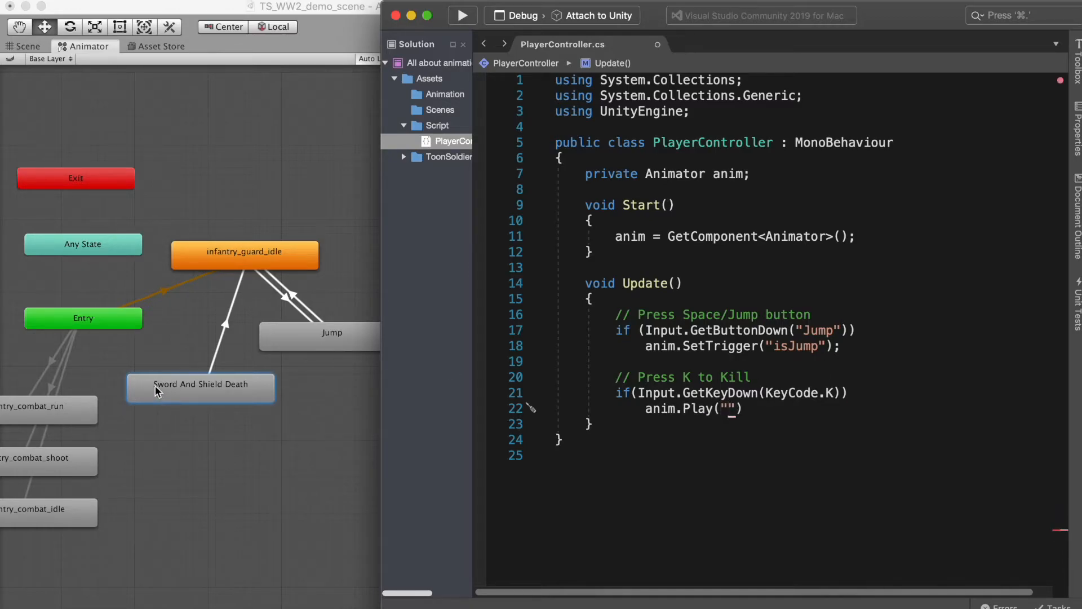
pyautogui.write('Sword And Sh')
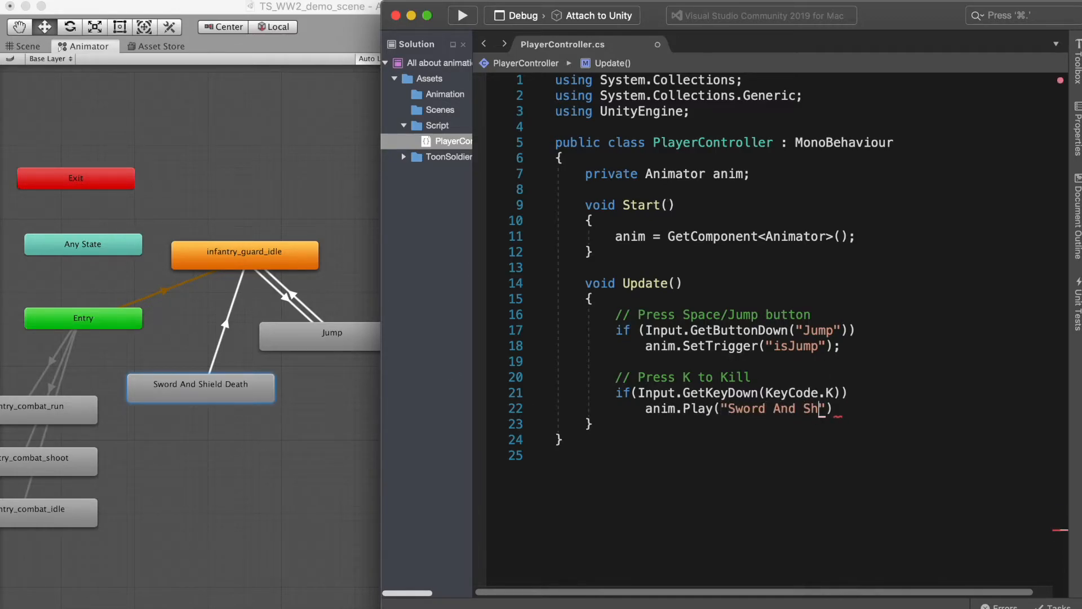
pyautogui.write('ield AD')
pyautogui.press('BackSpace')
pyautogui.press('BackSpace')
pyautogui.write('Death", -1')
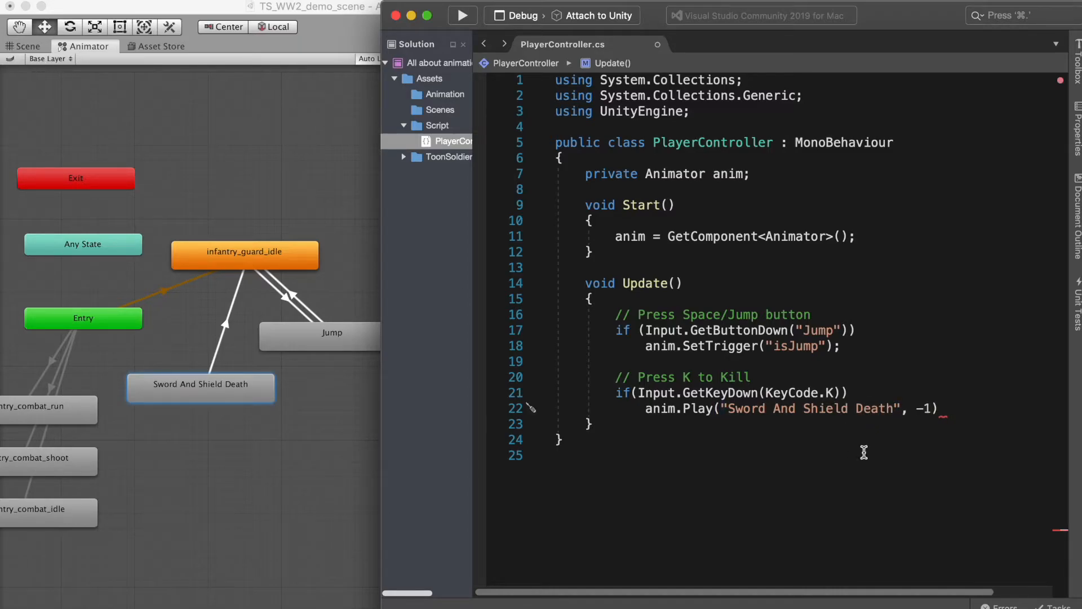
pyautogui.write(', 0f);')
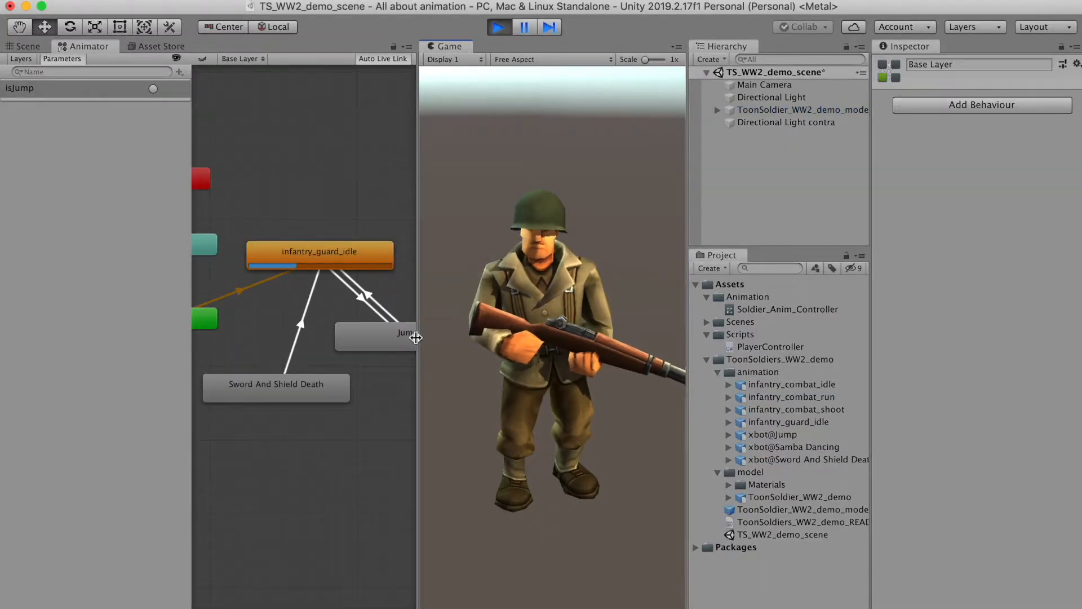
# Test the death animation with the K key in Play mode and stop the scene
pyautogui.press('k')
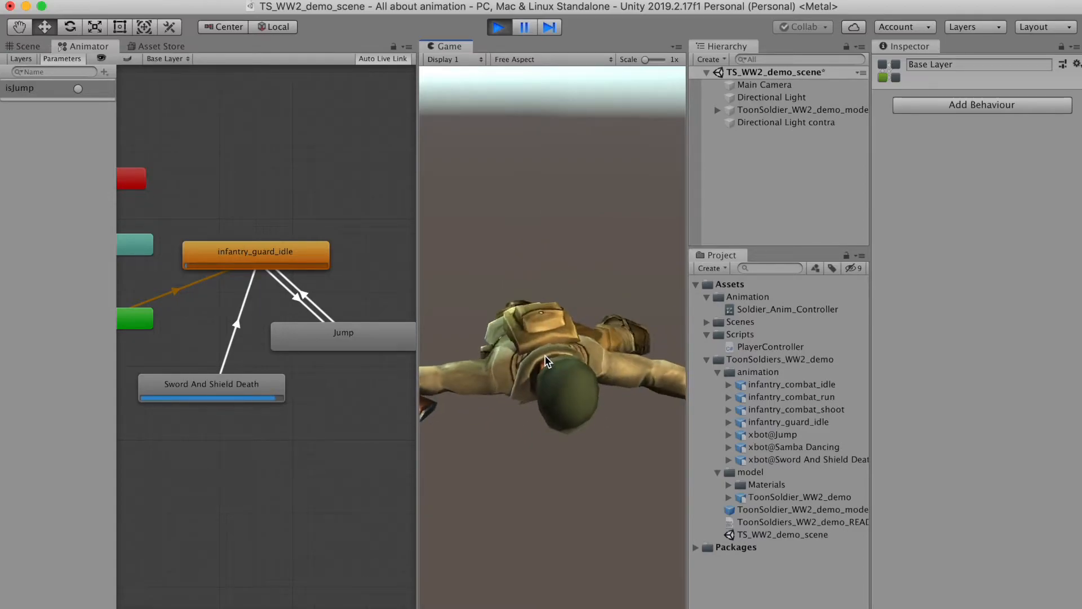
pyautogui.press('k')
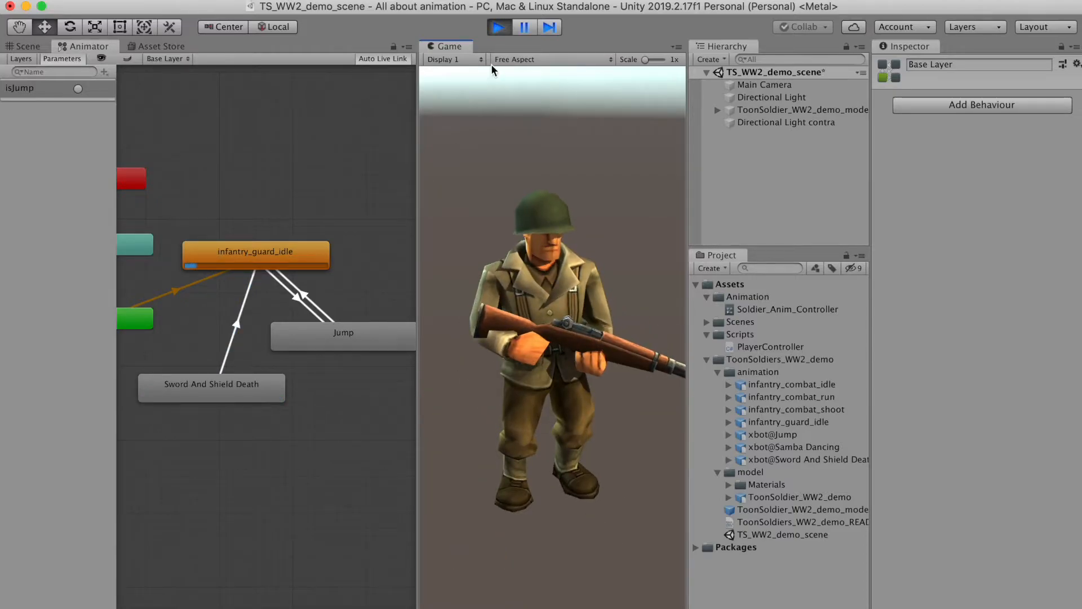
pyautogui.click(493, 27)
# Switch to the script and change the last argument of the anim.Play call to 0.5f
pyautogui.press('super+Tab')
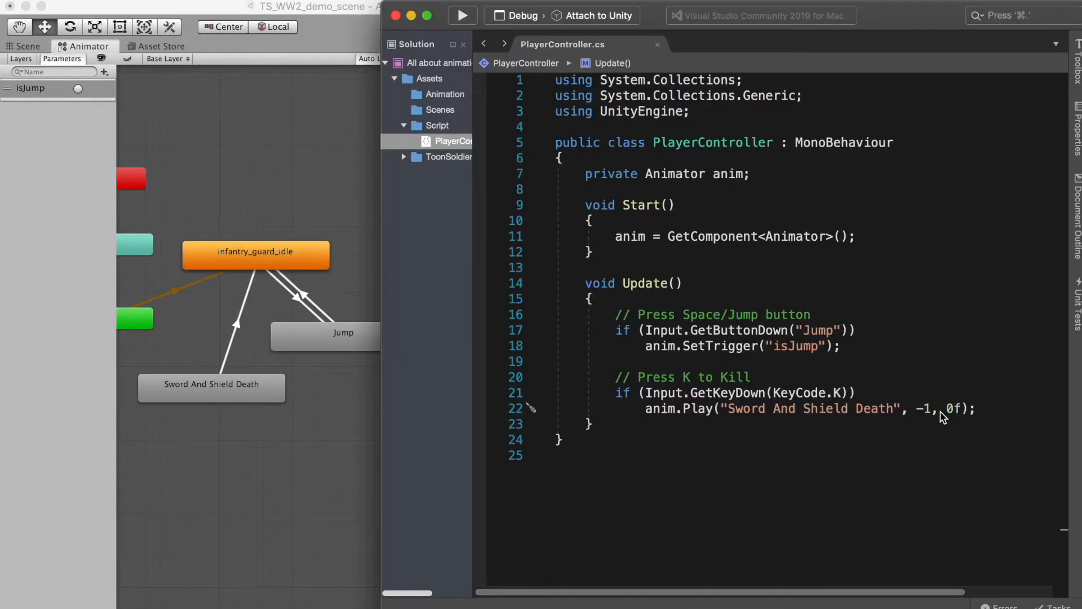
pyautogui.press('Left')
pyautogui.press('Left')
pyautogui.press('Left')
pyautogui.write('.')
# Switch to Unity, run the scene, and test the death animation with K and the jump with Space
pyautogui.press('super+Tab')
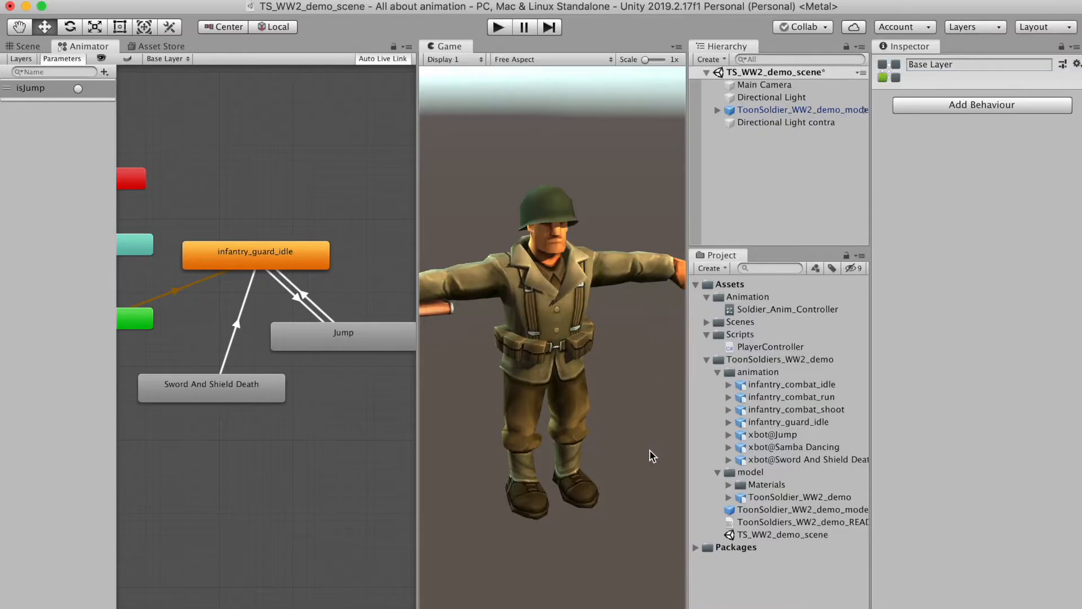
pyautogui.press('super+p')
pyautogui.press('k')
pyautogui.press('k')
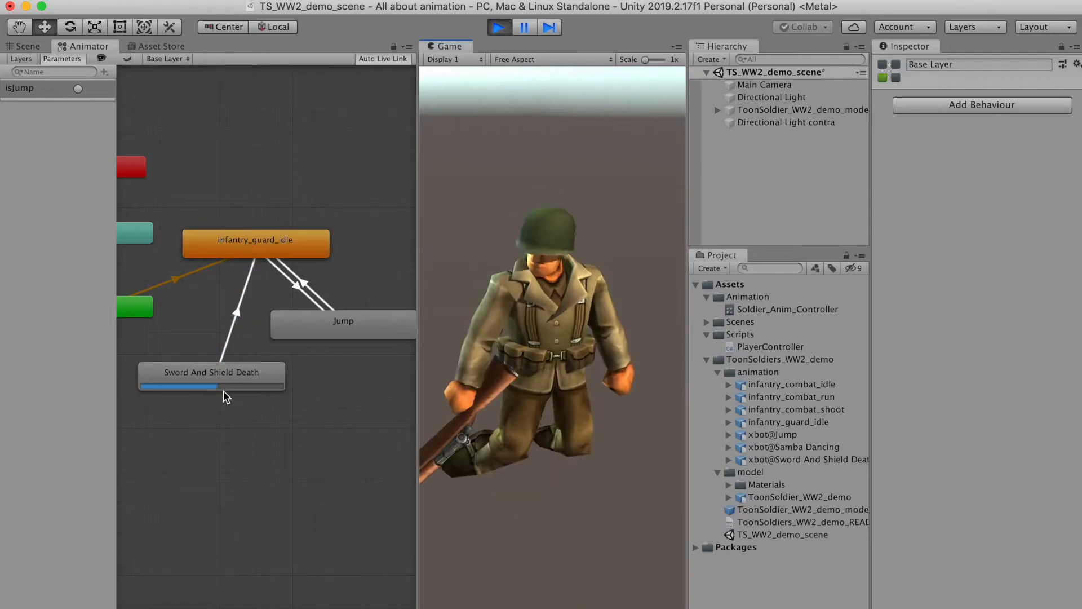
pyautogui.press('space')
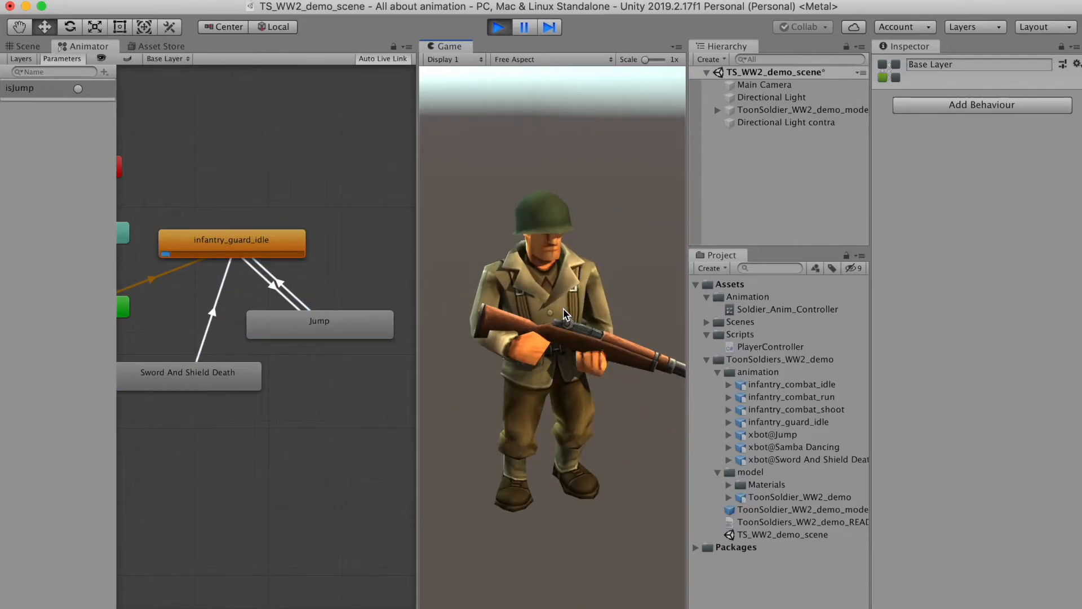
pyautogui.press('k')
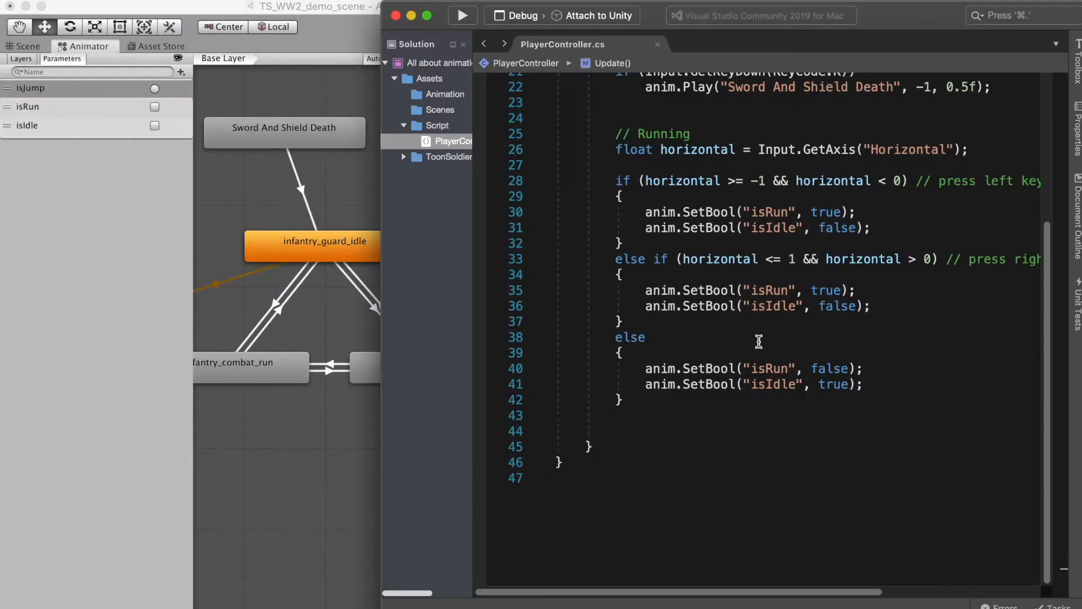
# Replace the last argument of the anim.Play call with Random.Range(0.0f, 1.0f) on its own line
pyautogui.scroll(6, 758, 342)
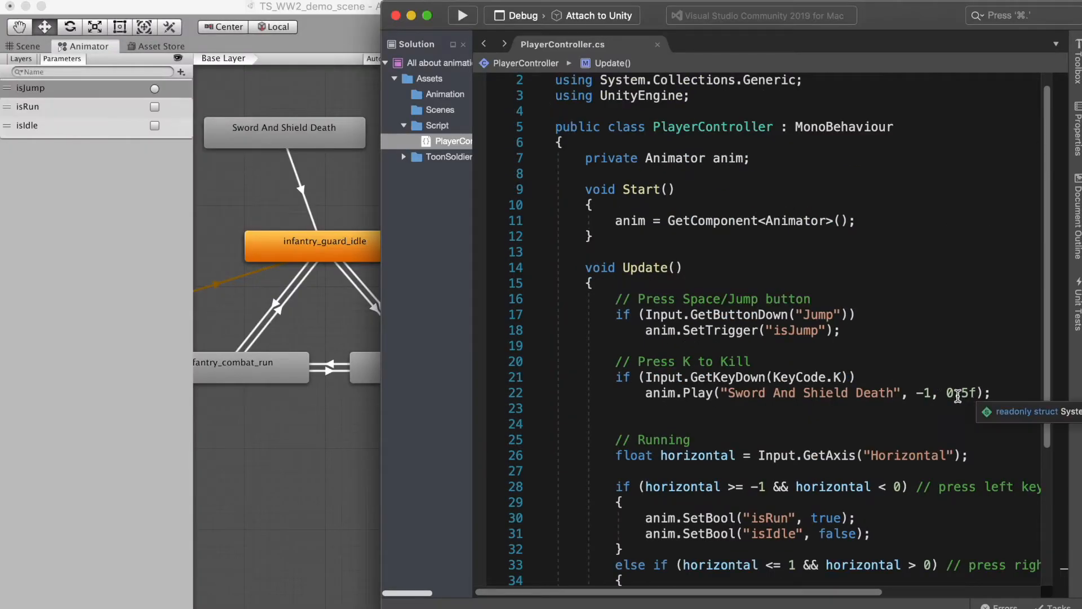
pyautogui.doubleClick(959, 395)
pyautogui.press('Up')
pyautogui.press('Up')
pyautogui.press('Down')
pyautogui.press('Down')
pyautogui.hotkey('alt', 'shift', 'Left')
pyautogui.write('Math.')
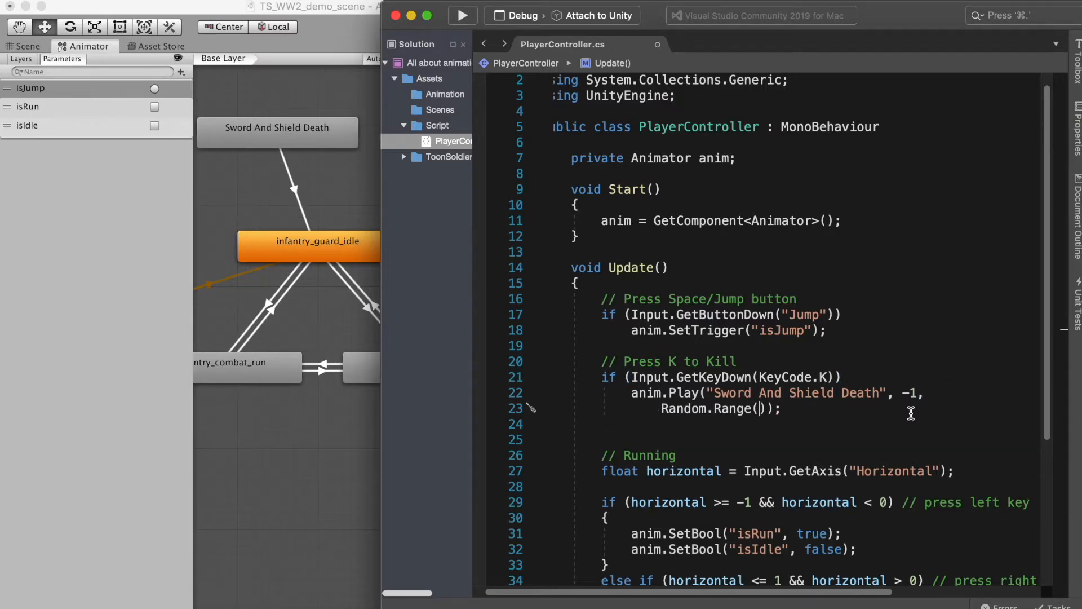
pyautogui.write('0.0f, 1.0f)')
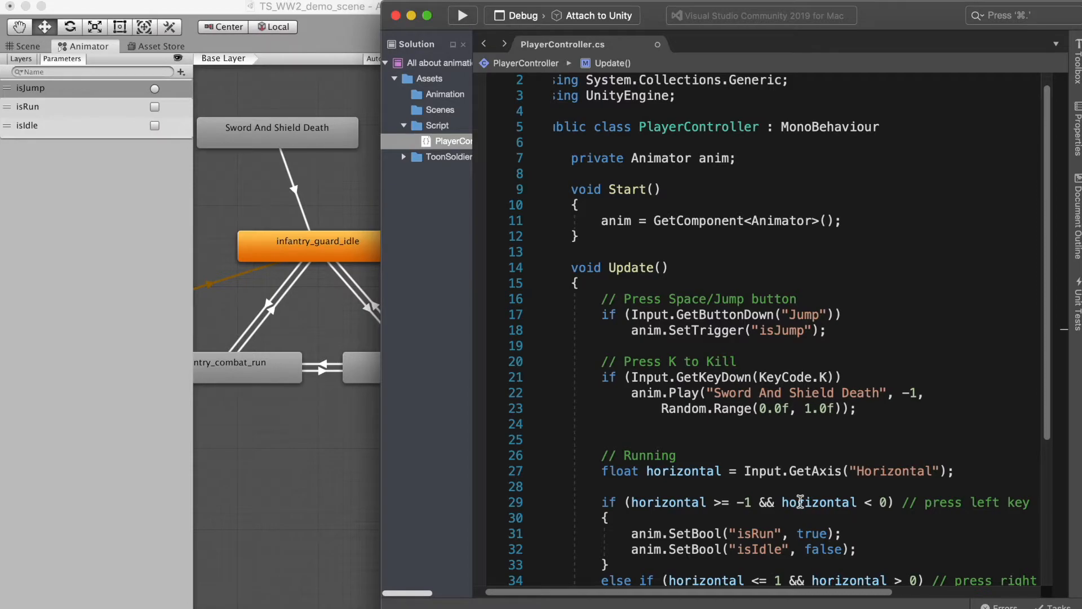
# Switch to Unity, run the scene to test the death animation with its random start point, and stop the scene
pyautogui.click(397, 15)
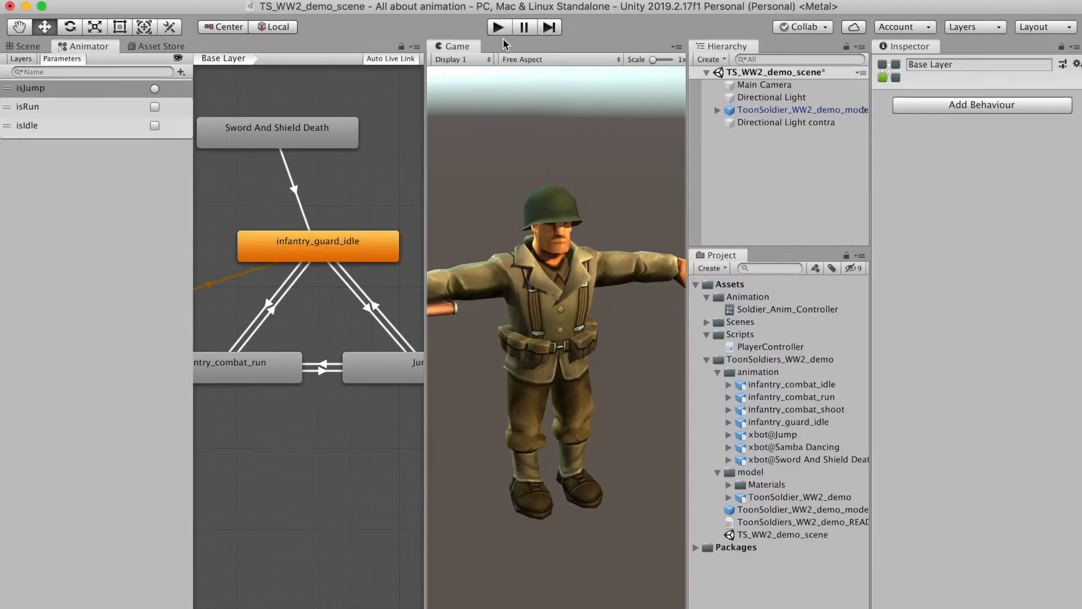
pyautogui.click(503, 35)
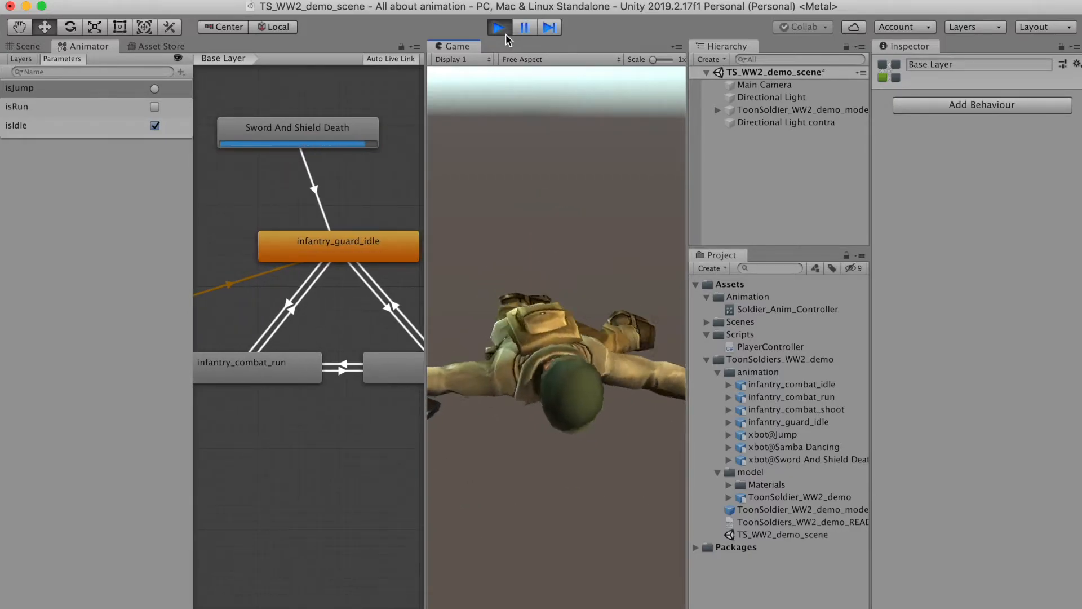
pyautogui.click(504, 32)
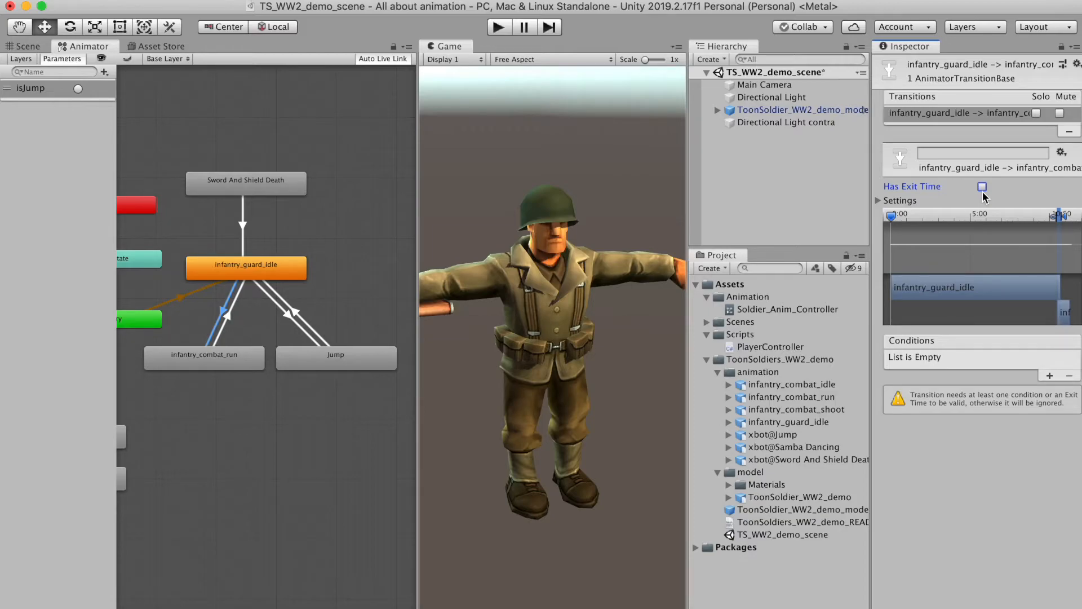
# Add a Bool parameter named isRun to the Animator controller
pyautogui.click(104, 71)
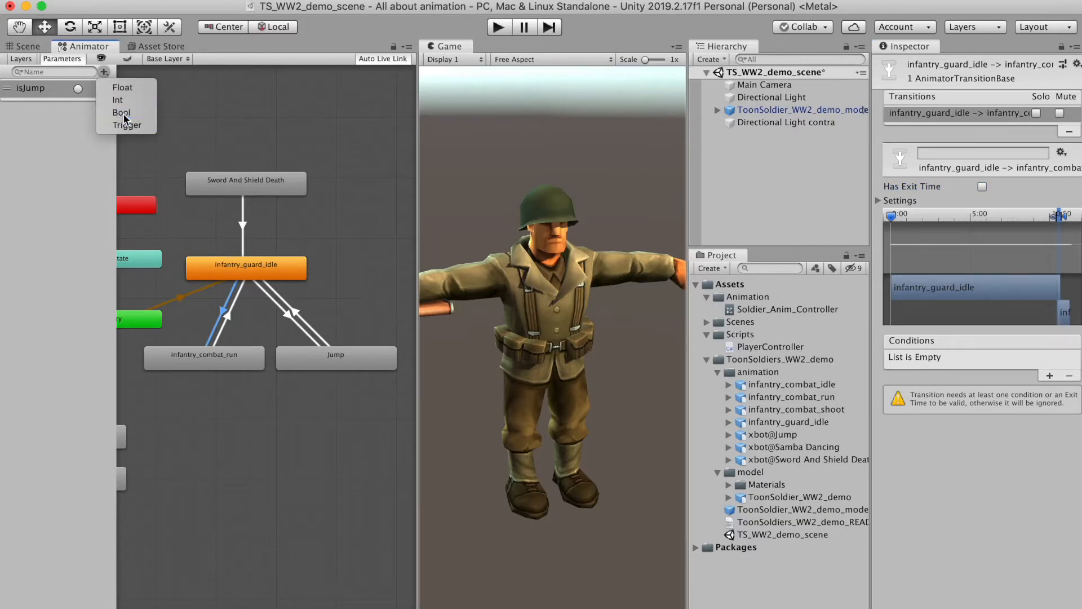
pyautogui.click(107, 113)
pyautogui.write('isRun')
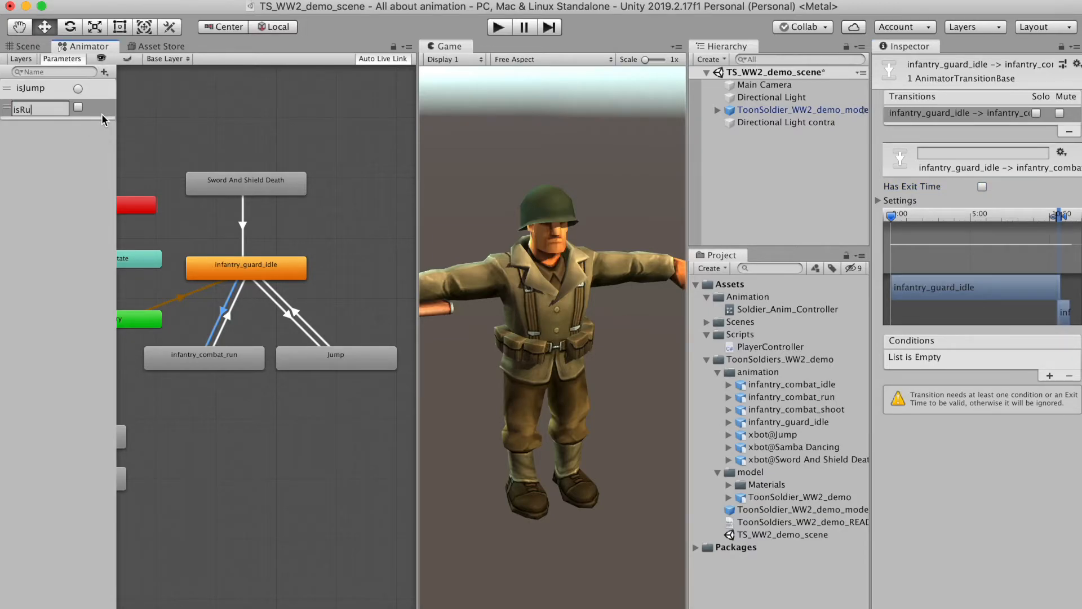
pyautogui.press('Return')
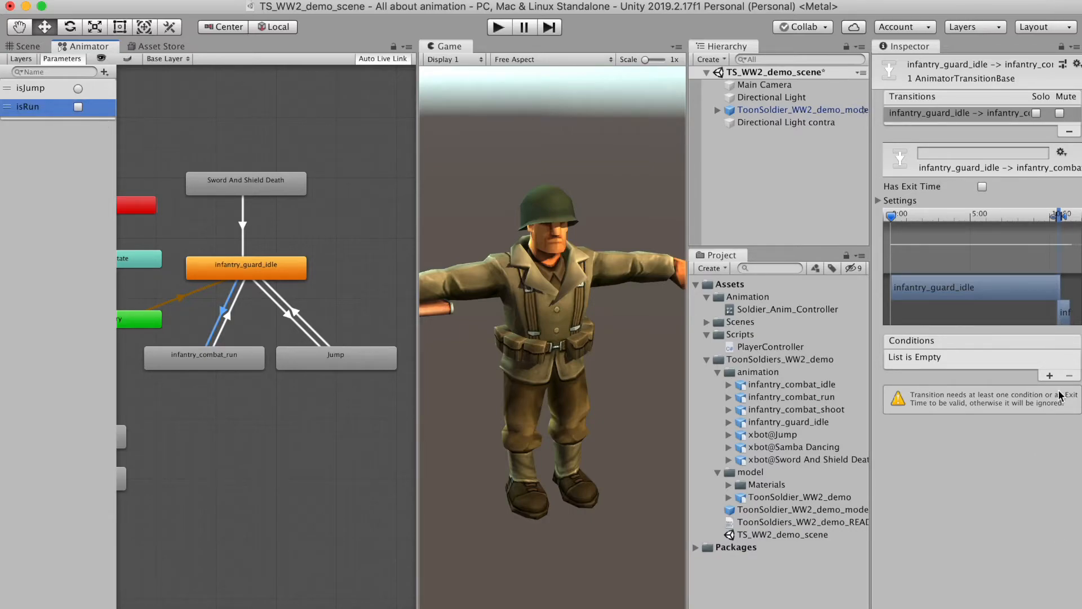
# Add an isRun condition to the infantry_guard_idle to infantry_combat_run transition
pyautogui.click(1049, 376)
pyautogui.click(968, 358)
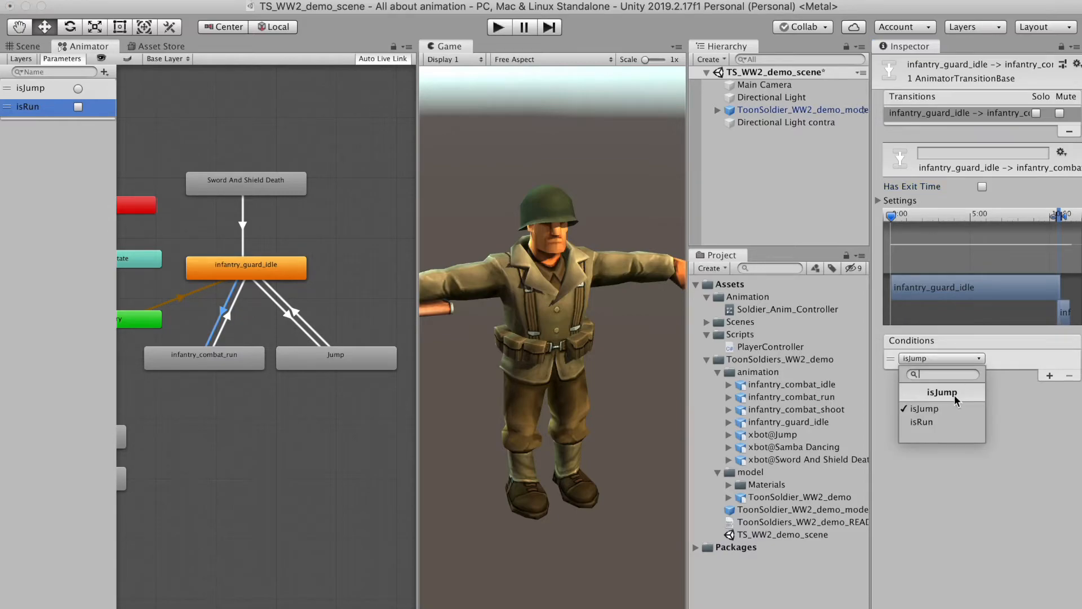
pyautogui.click(923, 429)
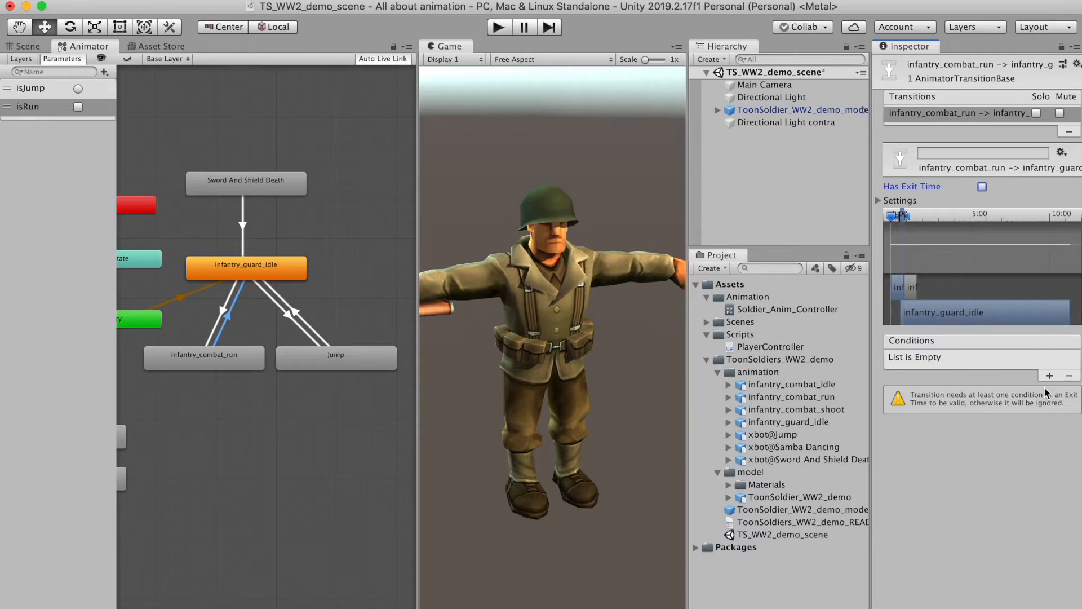
# Add the condition isRun false to the infantry_combat_run to infantry_guard_idle transition
pyautogui.click(1050, 376)
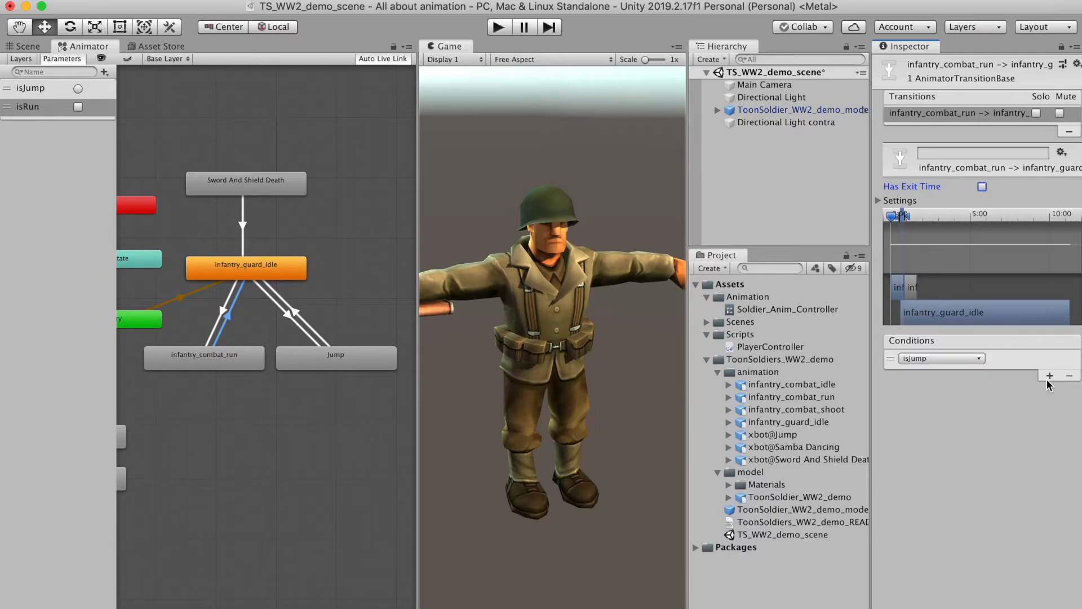
pyautogui.click(974, 359)
pyautogui.click(919, 423)
pyautogui.click(1018, 360)
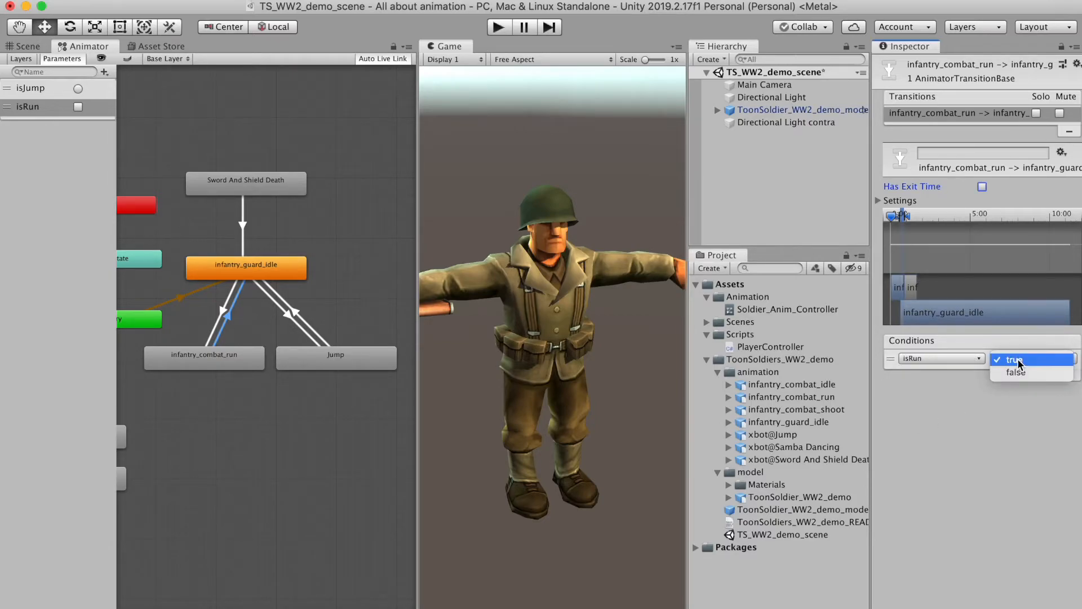
pyautogui.click(1016, 366)
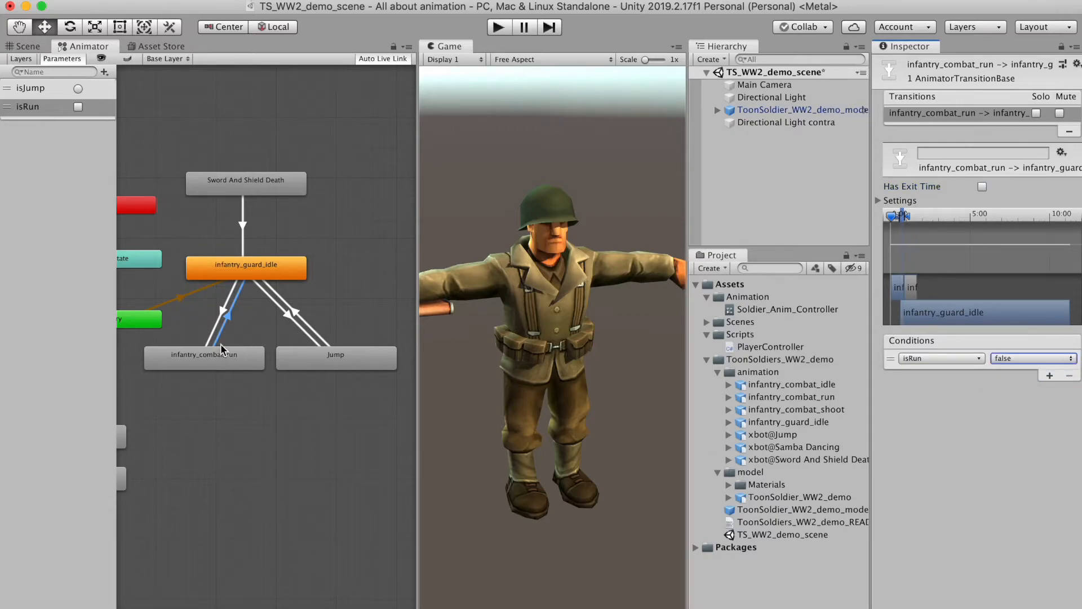
pyautogui.click(225, 403)
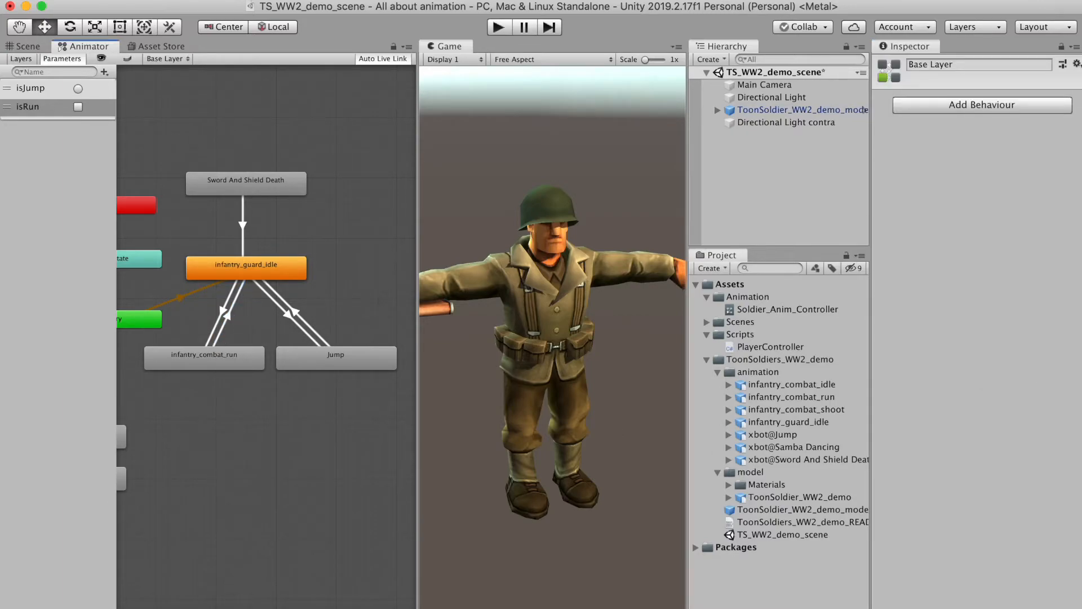
# Switch to the PlayerController script and declare float horizontal = Input.GetAxis("Horizontal"); under the Running comment, with blank lines below
pyautogui.click(698, 608)
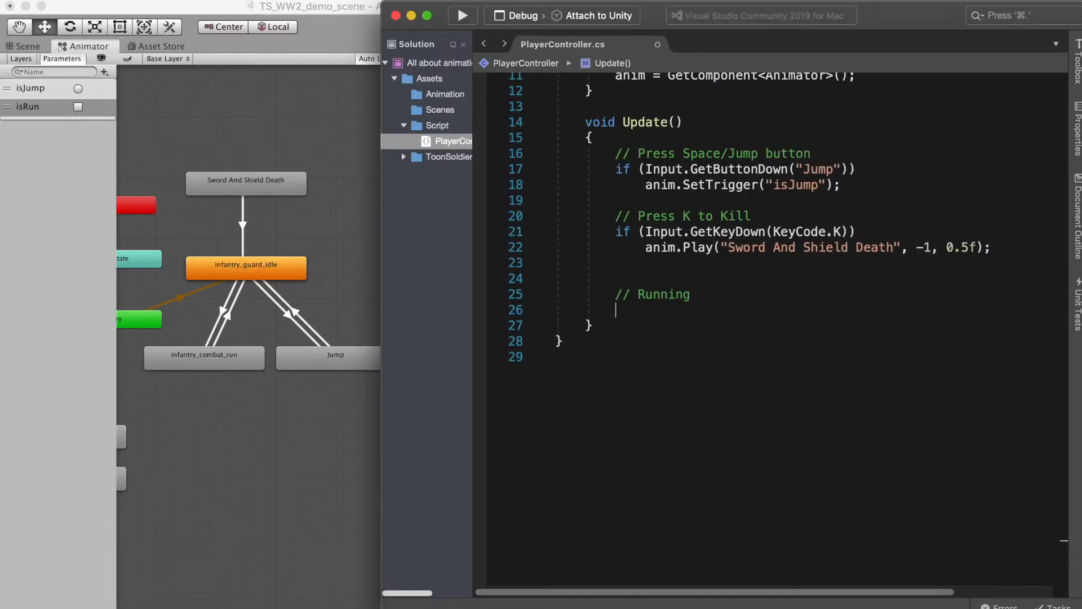
pyautogui.write('float horizontal = Input.GetAxis')
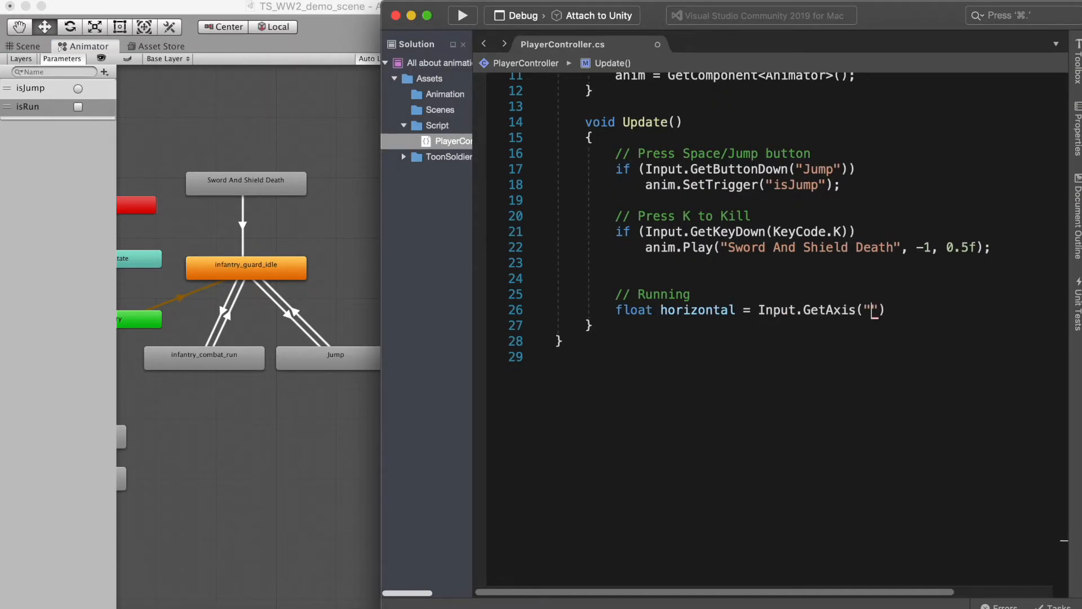
pyautogui.write('("Horizontal");')
pyautogui.press('Return')
pyautogui.press('Return')
pyautogui.press('Return')
pyautogui.press('Return')
pyautogui.press('Up')
pyautogui.press('Up')
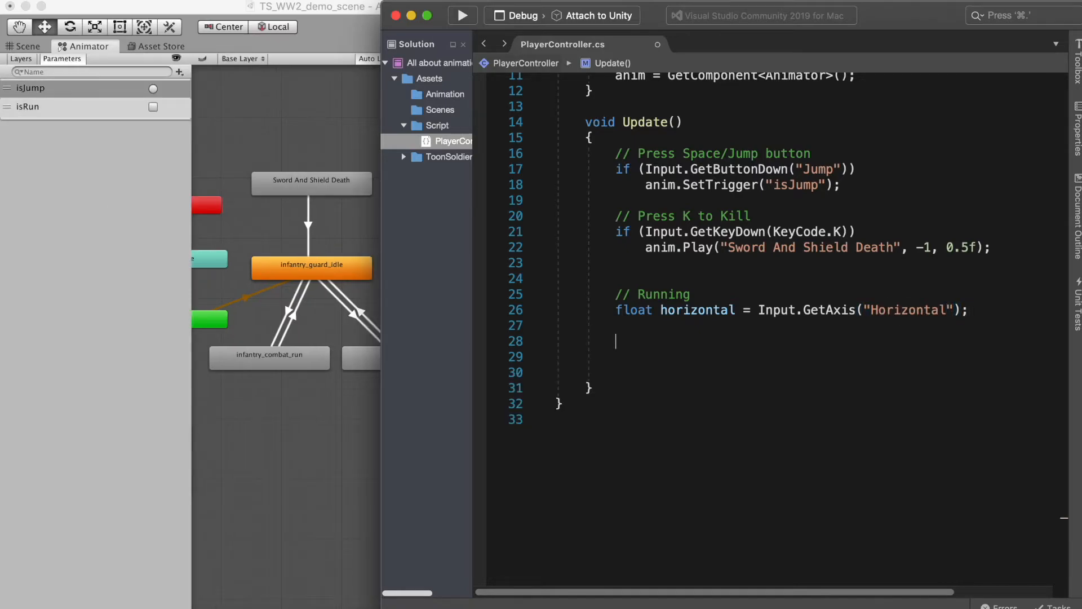
# Add if (horizontal >= -1 && horizontal < 0) with the comment "press left key", calling anim.SetBool("isRun", true);
pyautogui.write('if (horizontal >= -1 &&')
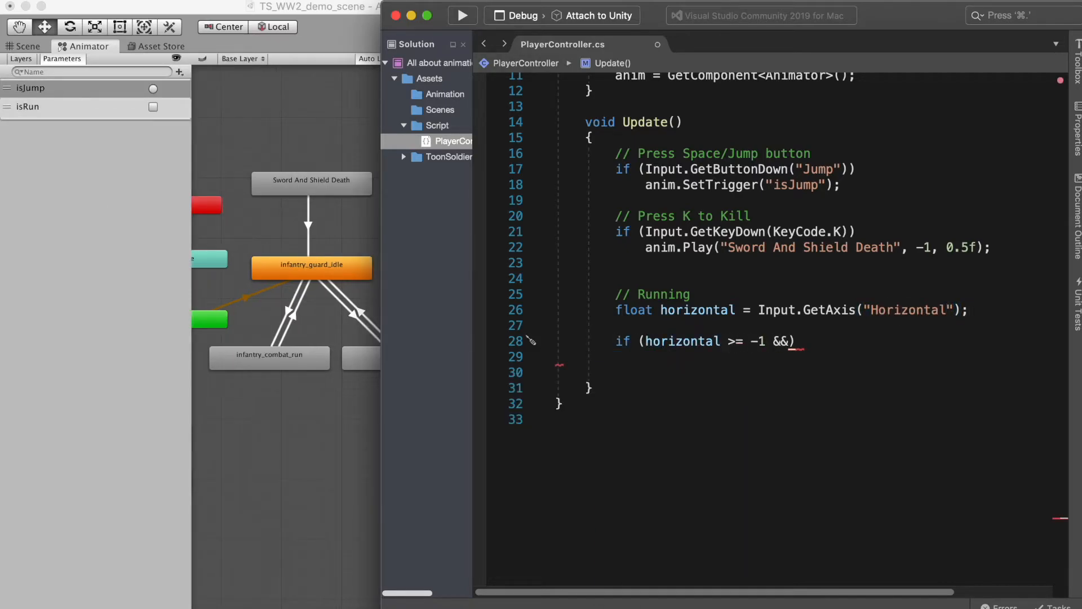
pyautogui.write(' horizontal < 0) // press left')
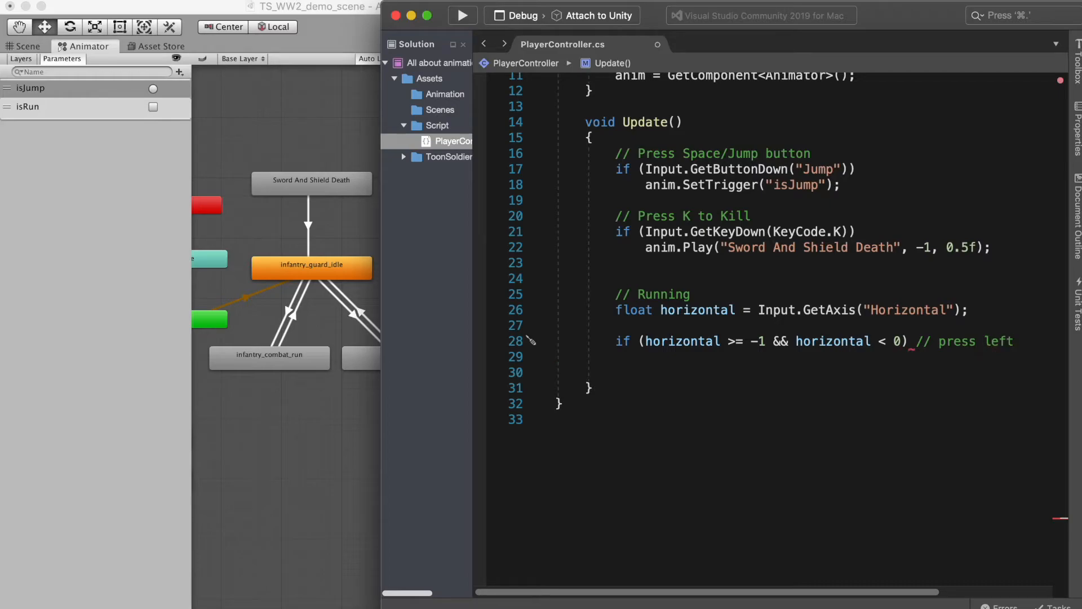
pyautogui.write(' key')
pyautogui.press('Return')
pyautogui.write('anim.Plaol("isRun", true);')
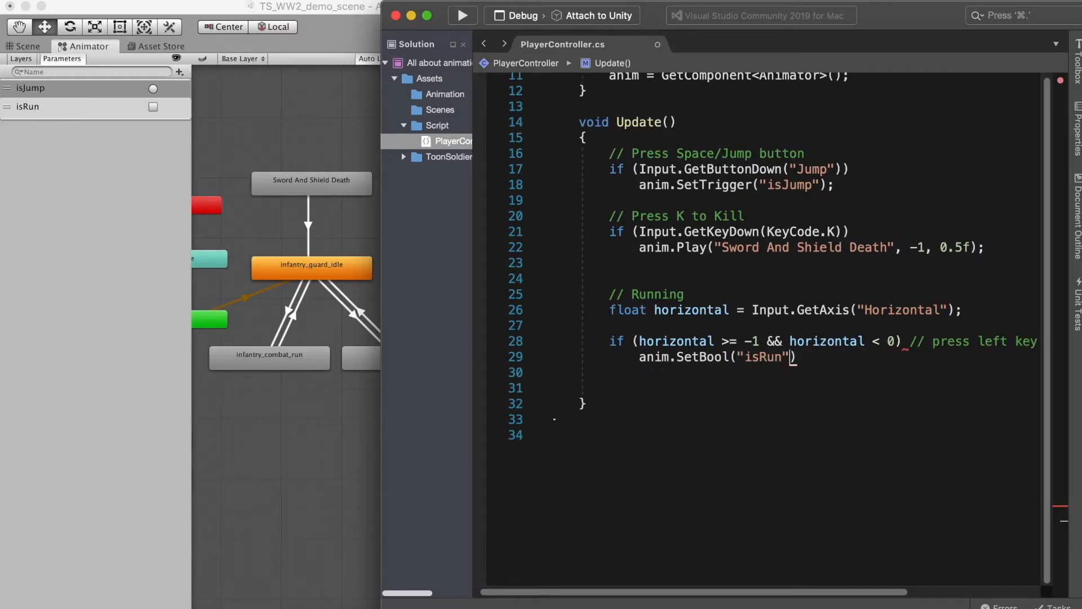
# Duplicate the left-key if statement with its SetBool line below and turn the copy into an else if
pyautogui.hotkey('shift', 'Up')
pyautogui.press('shift+super+Left')
pyautogui.press('super+c')
pyautogui.press('Right')
pyautogui.press('Return')
pyautogui.press('super+v')
pyautogui.press('Up')
pyautogui.press('super+Left')
pyautogui.write('else')
pyautogui.press('super+Right')
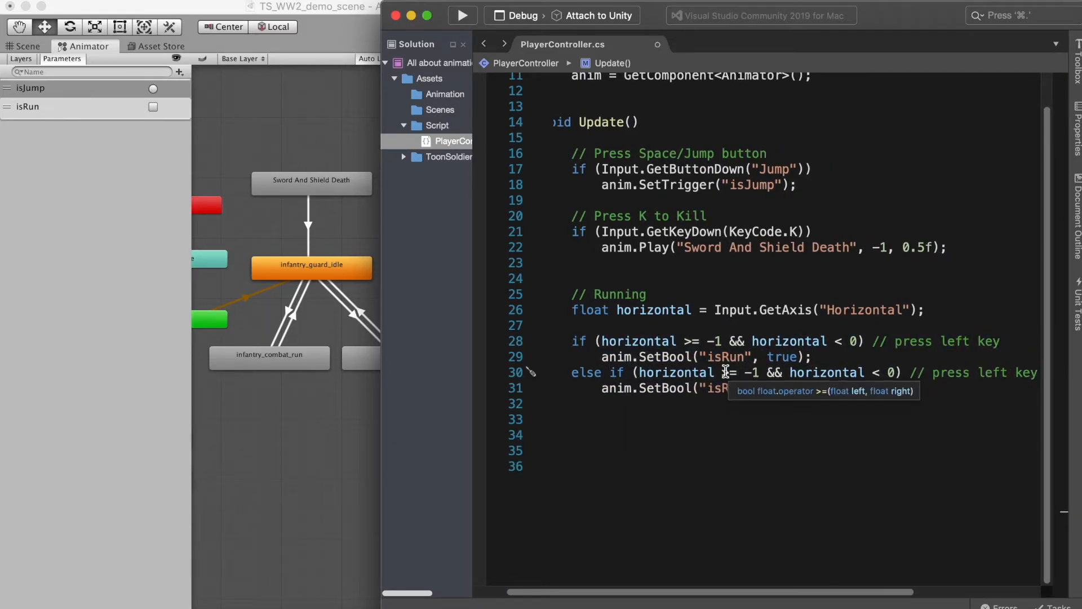
# Change the else-if condition to horizontal <= 1 && horizontal > 0, its comment to "press right key", and start an else branch
pyautogui.click(727, 372)
pyautogui.press('BackSpace')
pyautogui.write('<')
pyautogui.press('Right')
pyautogui.press('Right')
pyautogui.press('Right')
pyautogui.press('BackSpace')
pyautogui.click(876, 372)
pyautogui.press('BackSpace')
pyautogui.write('>')
pyautogui.press('Right')
pyautogui.press('Right')
pyautogui.press('Right')
pyautogui.press('Right')
pyautogui.press('Right')
pyautogui.press('Right')
pyautogui.press('Right')
pyautogui.hotkey('shift', 'Right')
pyautogui.hotkey('shift', 'Right')
pyautogui.hotkey('shift', 'Right')
pyautogui.hotkey('shift', 'Right')
pyautogui.hotkey('shift', 'Right')
pyautogui.write('right else')
# Make the else branch call anim.SetBool("isRun", false);
pyautogui.press('Return')
pyautogui.write('anim.SetBool("isRun", true);')
pyautogui.press('Left')
pyautogui.press('Left')
pyautogui.hotkey('alt', 'shift', 'Left')
pyautogui.write('false')
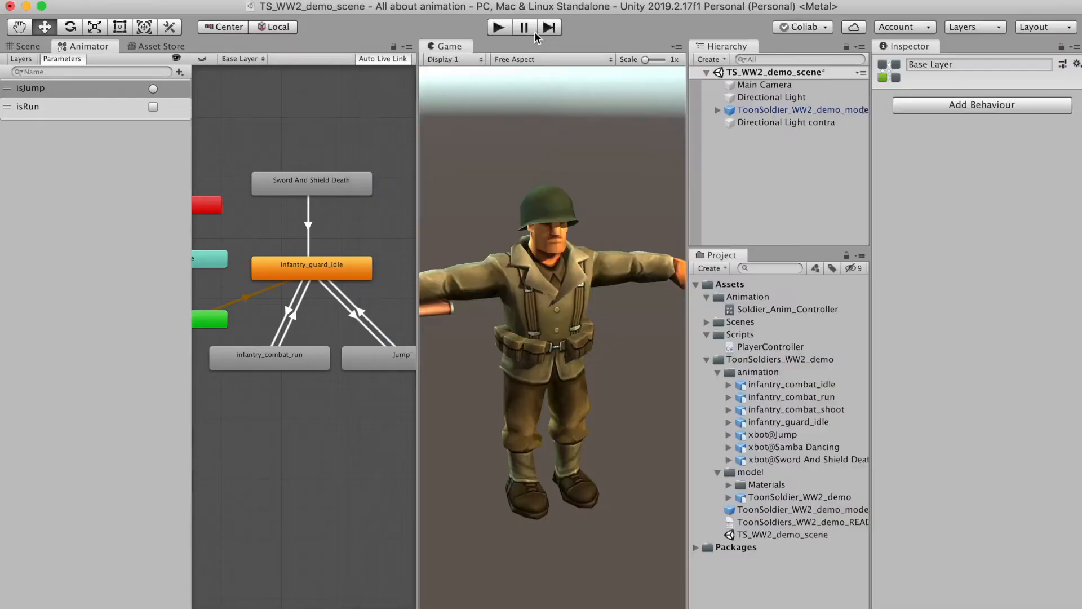
# Switch to Unity, run the scene to test running with the Right arrow key, and stop the scene
pyautogui.click(498, 27)
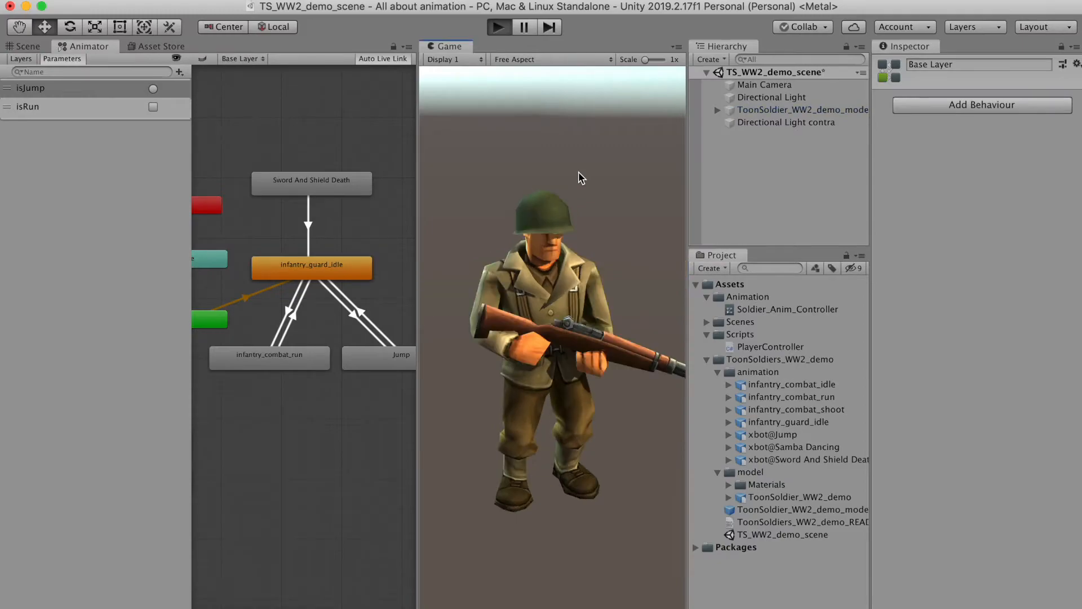
pyautogui.press('Right')
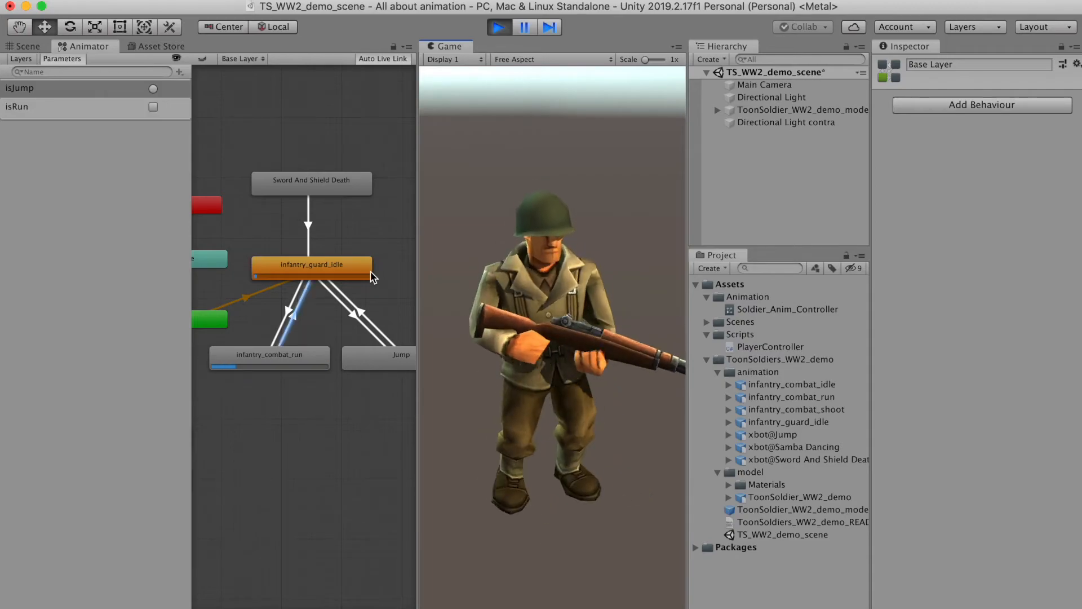
pyautogui.click(498, 27)
# Create transitions in both directions between infantry_combat_run and Jump, and space out the Jump and infantry_guard_idle states
pyautogui.moveTo(191, 394); pyautogui.dragTo(116, 392)
pyautogui.rightClick(223, 356)
pyautogui.click(231, 363)
pyautogui.click(303, 362)
pyautogui.moveTo(303, 362); pyautogui.dragTo(345, 360)
pyautogui.click(246, 364)
pyautogui.moveTo(242, 277); pyautogui.dragTo(272, 280)
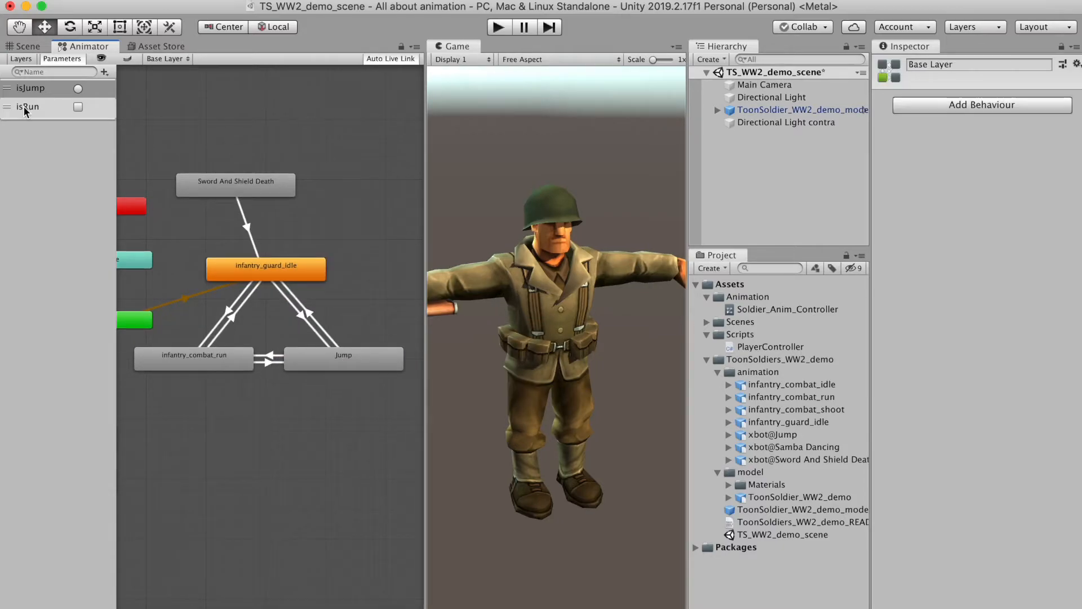
# Add an isJump condition to the infantry_combat_run to Jump transition, keeping Has Exit Time enabled
pyautogui.scroll(1, 292, 369)
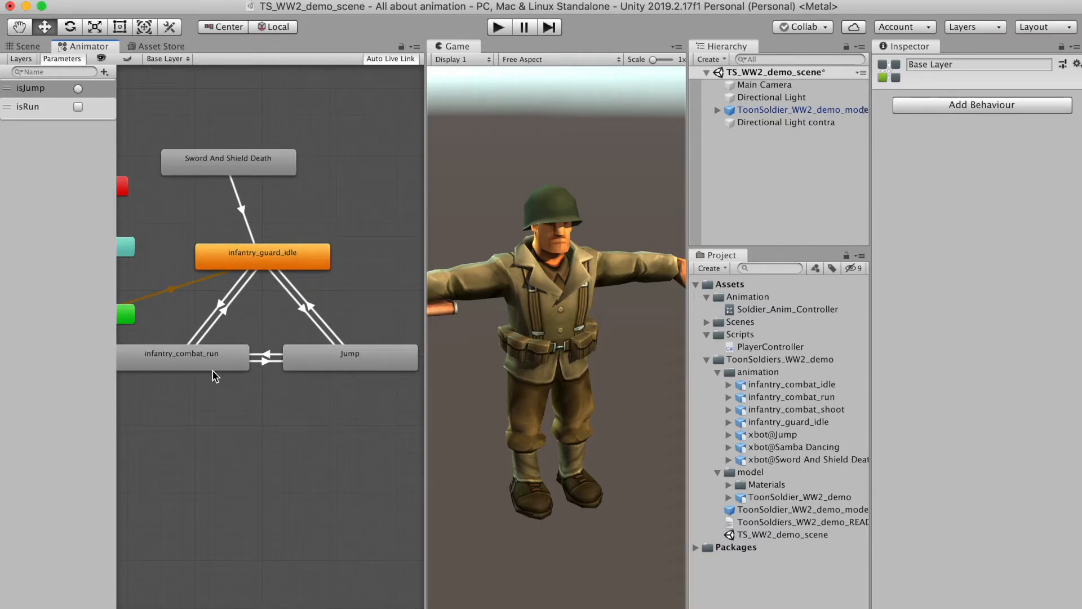
pyautogui.click(271, 356)
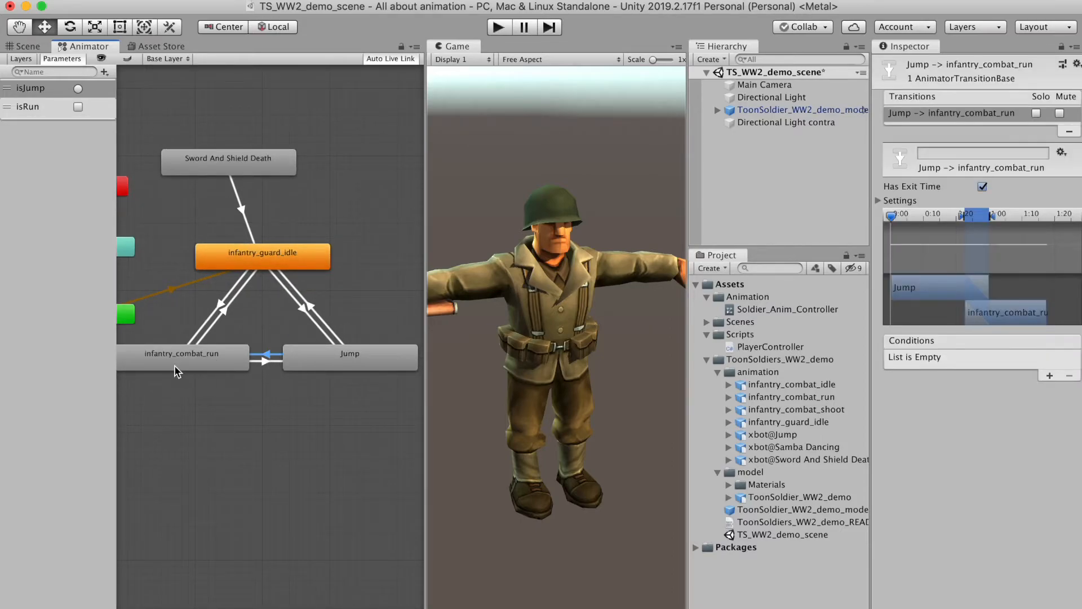
pyautogui.click(264, 361)
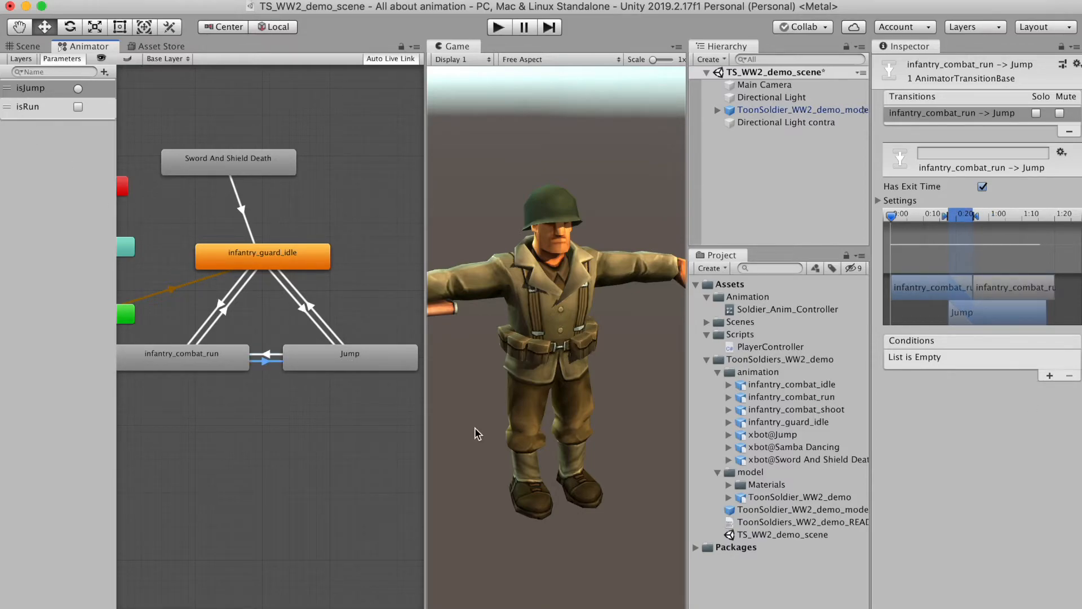
pyautogui.click(1049, 376)
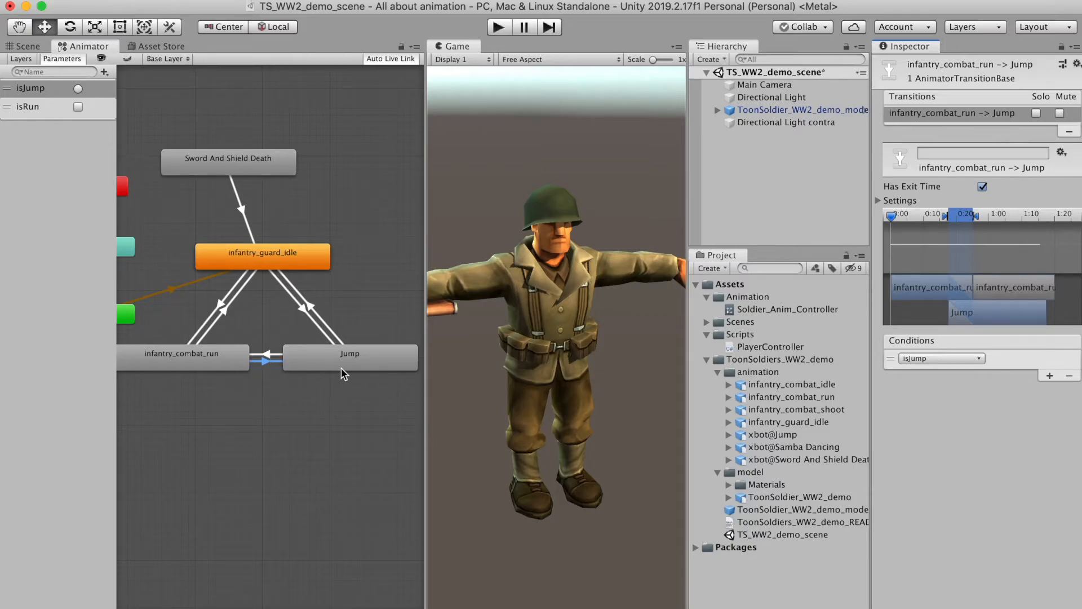
# Add the condition isRun true to the Jump to infantry_combat_run transition and deselect it
pyautogui.click(274, 353)
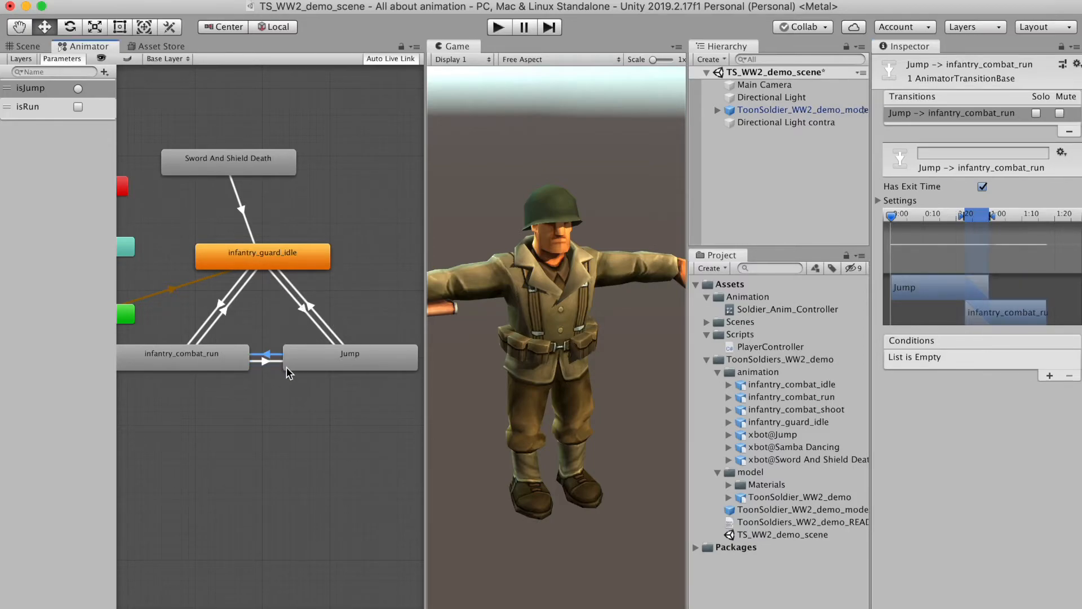
pyautogui.click(1050, 376)
pyautogui.click(942, 359)
pyautogui.click(932, 421)
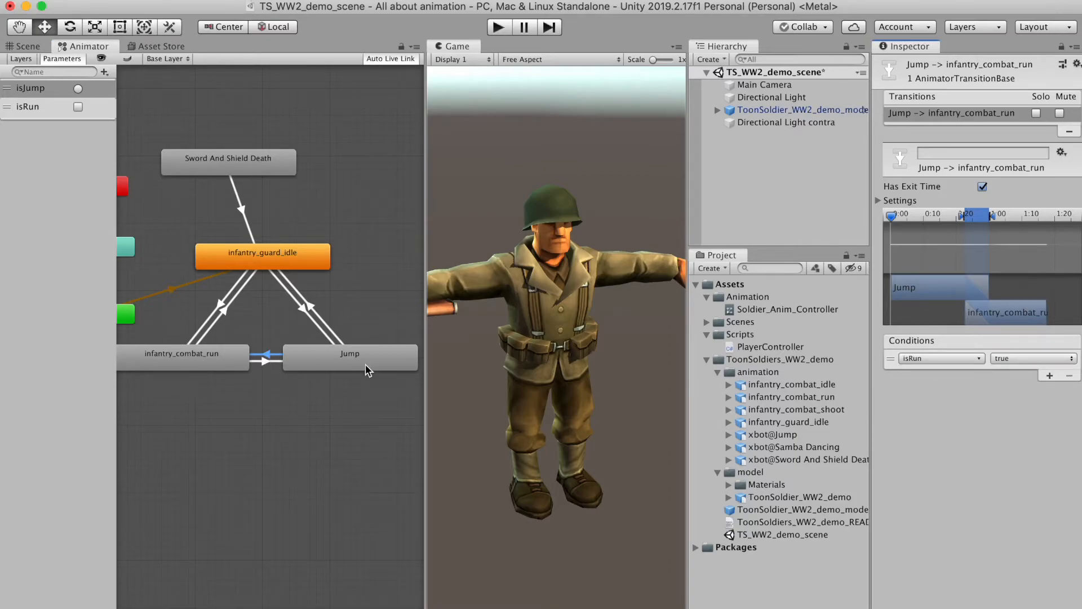
pyautogui.click(165, 347)
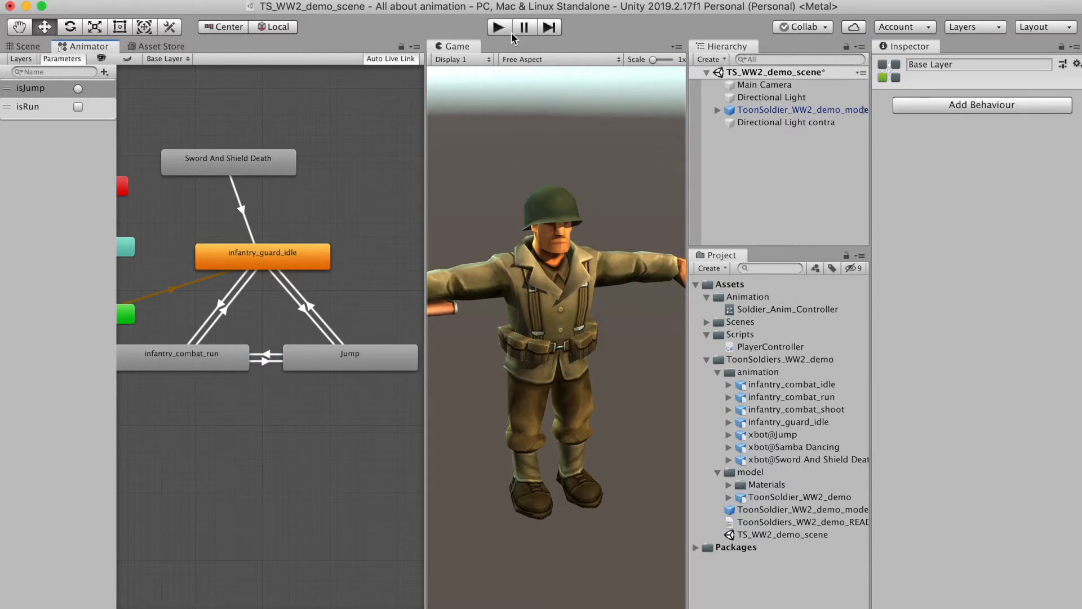
# Run the scene and test running and jumping with Space while the soldier is running
pyautogui.click(499, 29)
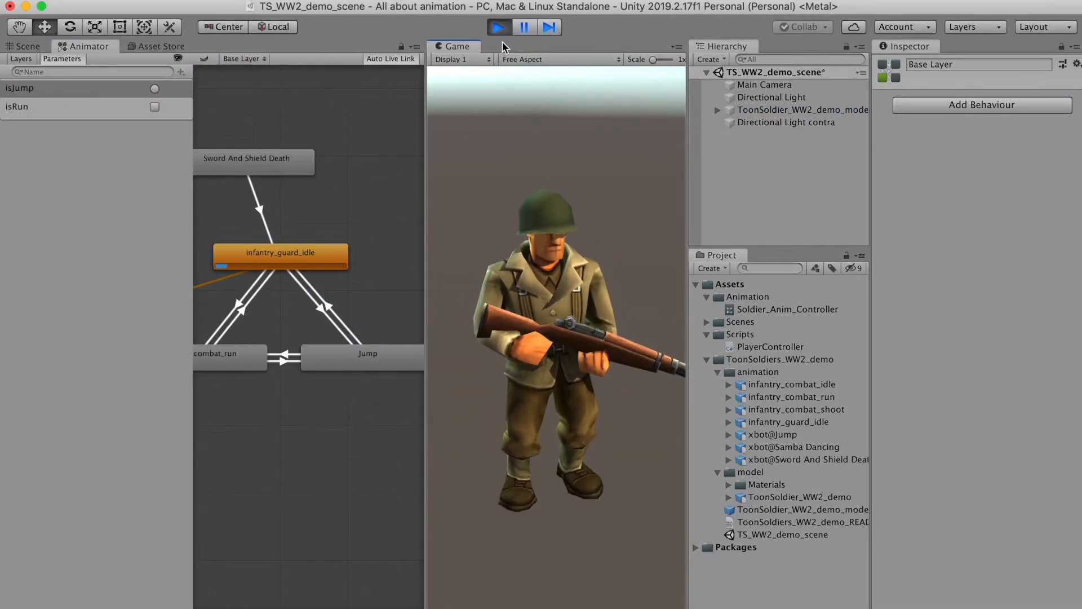
pyautogui.press('w')
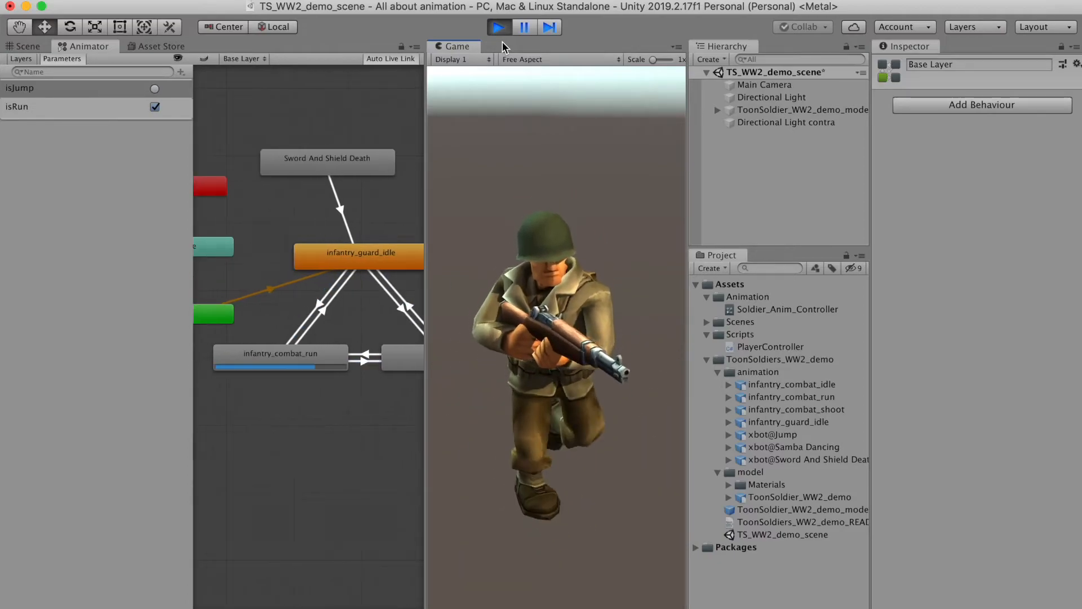
pyautogui.press('space')
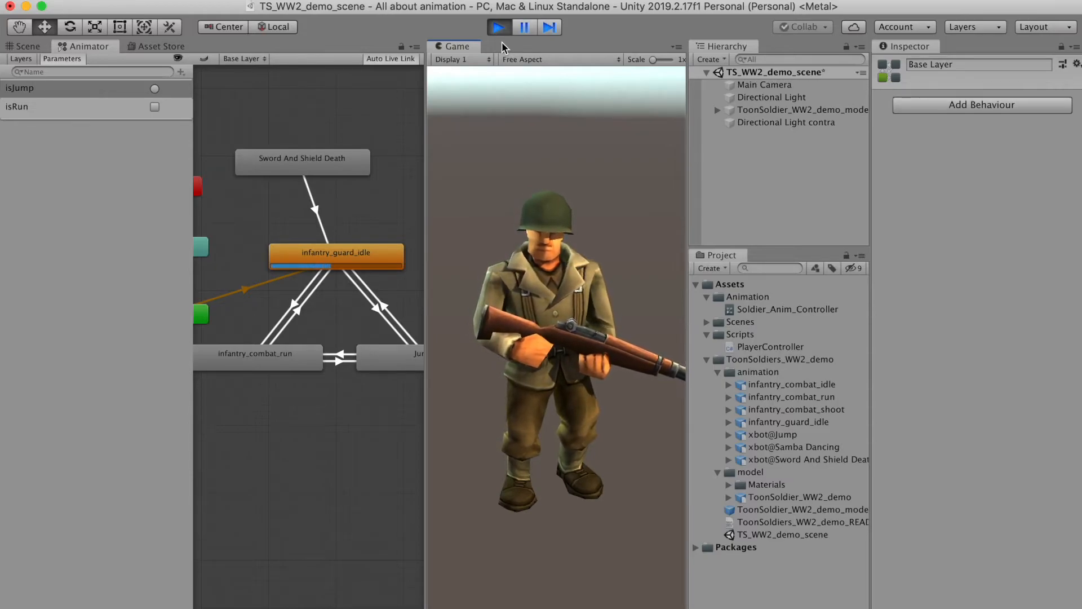
pyautogui.press('w')
pyautogui.press('space')
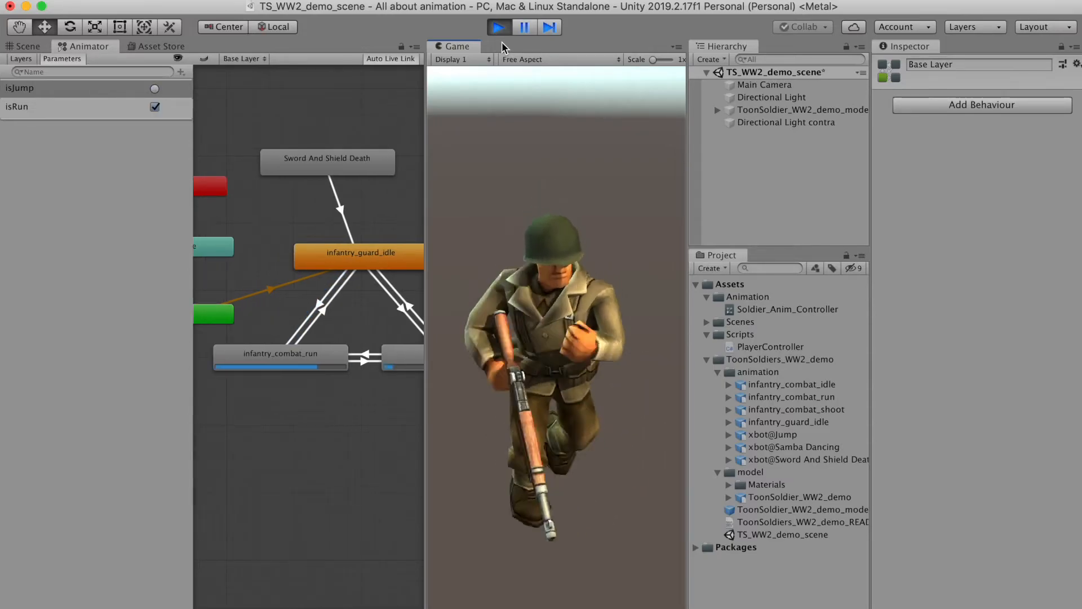
pyautogui.press('space')
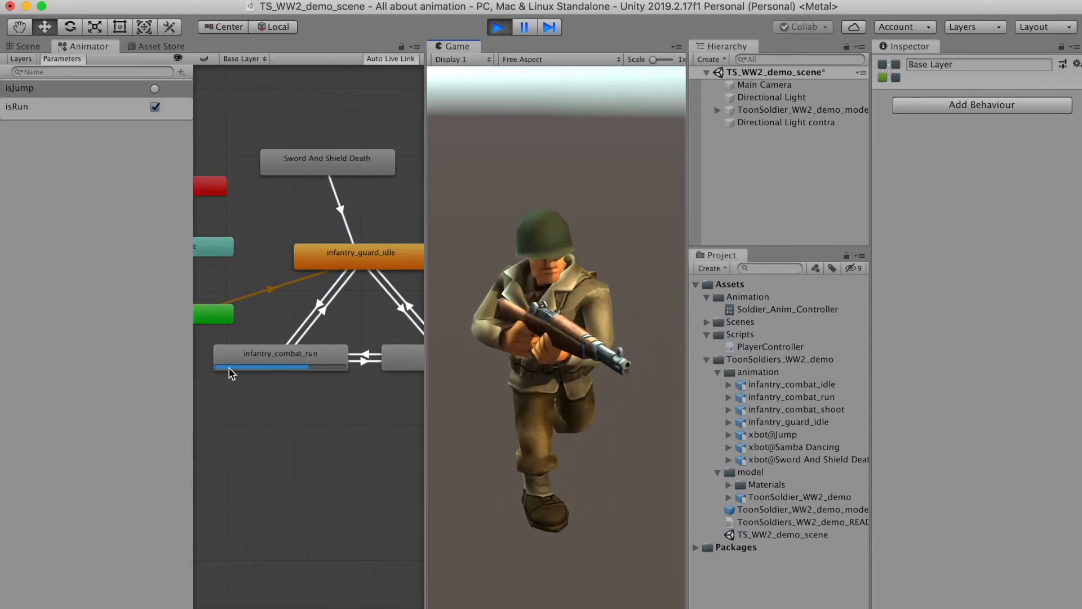
# Stop the scene and turn off Has Exit Time for the infantry_combat_run to Jump transition
pyautogui.click(502, 32)
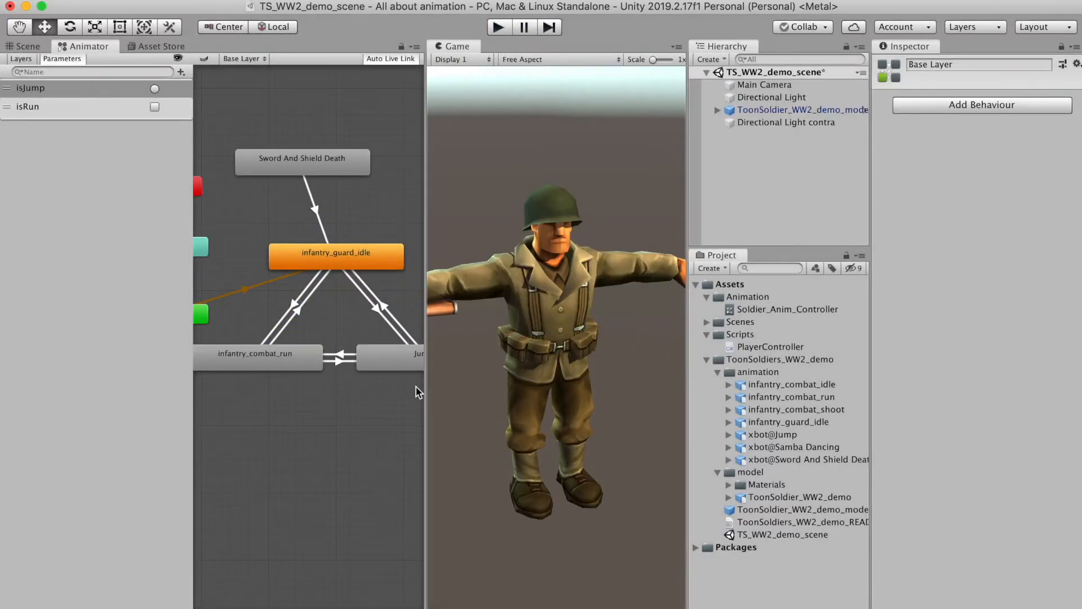
pyautogui.click(348, 361)
pyautogui.click(982, 187)
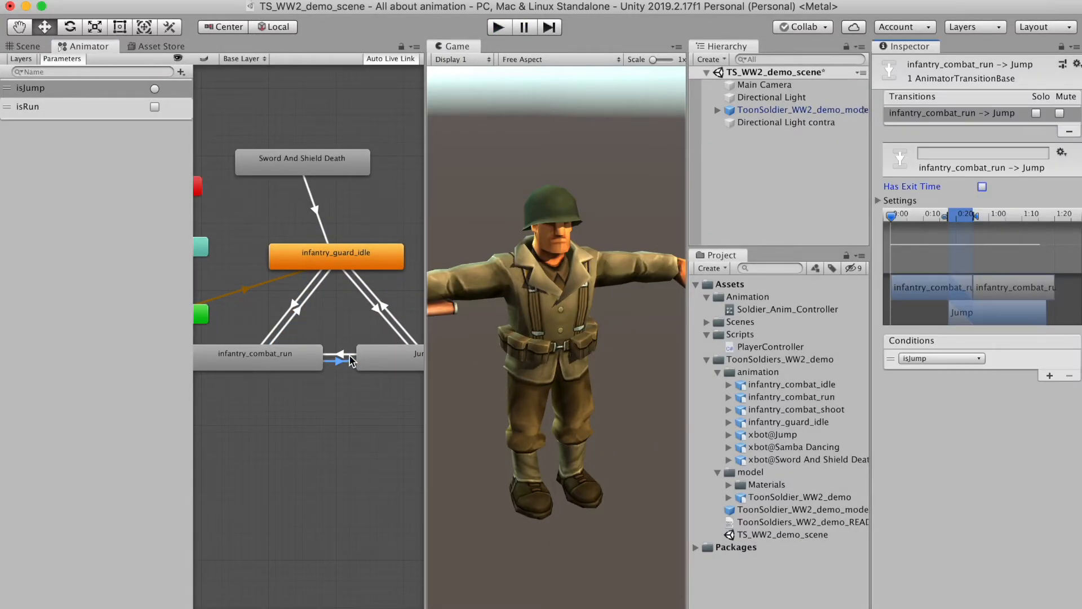
# Run the scene, test jumping while the soldier runs, and stop it
pyautogui.click(498, 27)
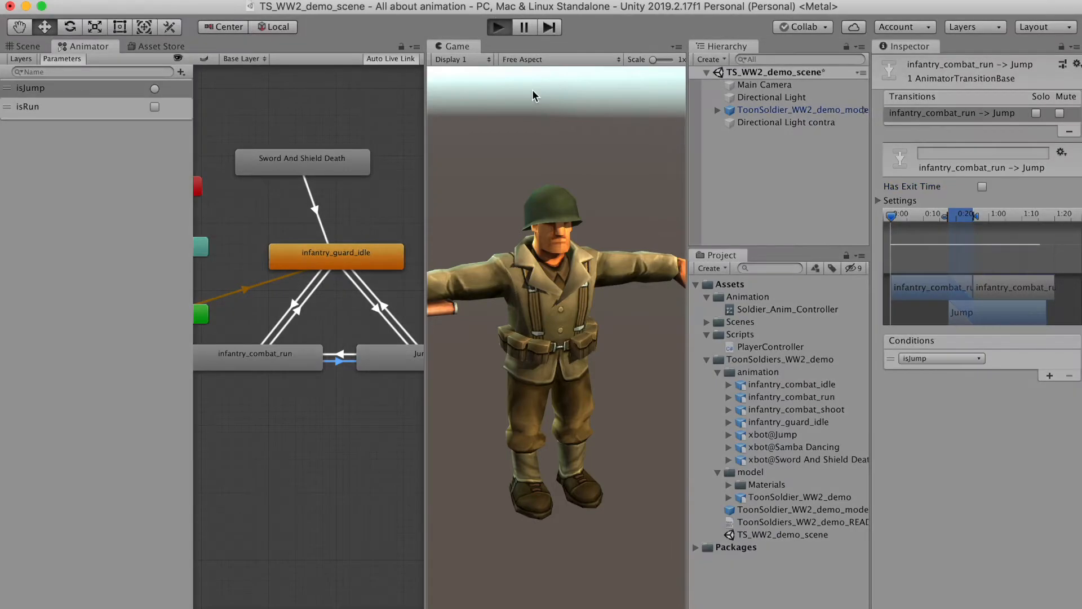
pyautogui.press('w')
pyautogui.press('space')
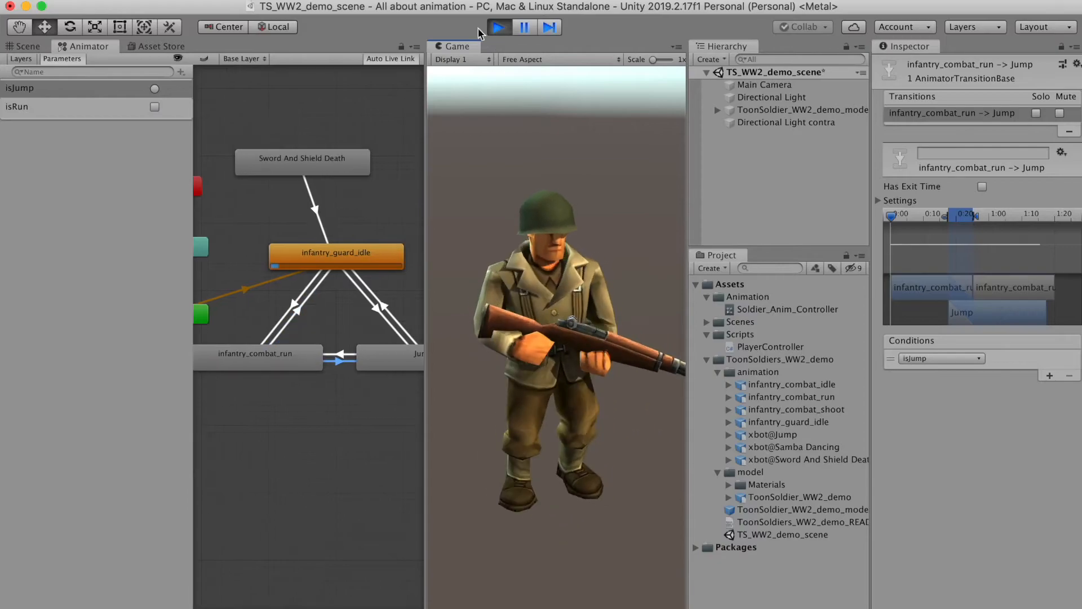
pyautogui.click(499, 27)
# Select the Jump to infantry_guard_idle transition and create a Bool parameter named isIdle
pyautogui.click(383, 307)
pyautogui.click(181, 71)
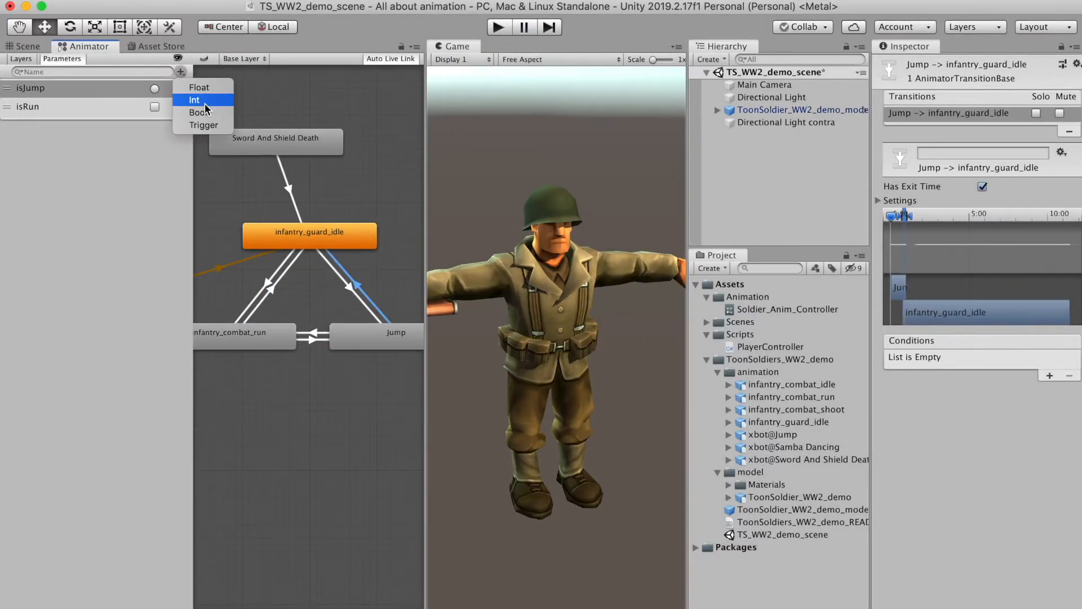
pyautogui.click(194, 113)
pyautogui.write('isIdke')
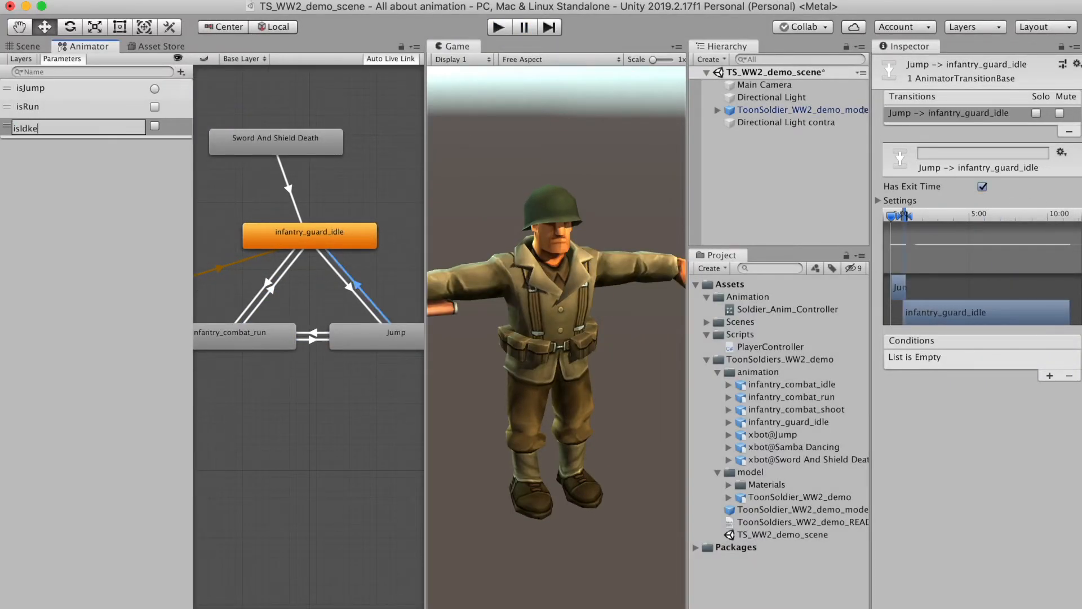
pyautogui.press('BackSpace')
pyautogui.press('BackSpace')
pyautogui.write('le')
pyautogui.press('Return')
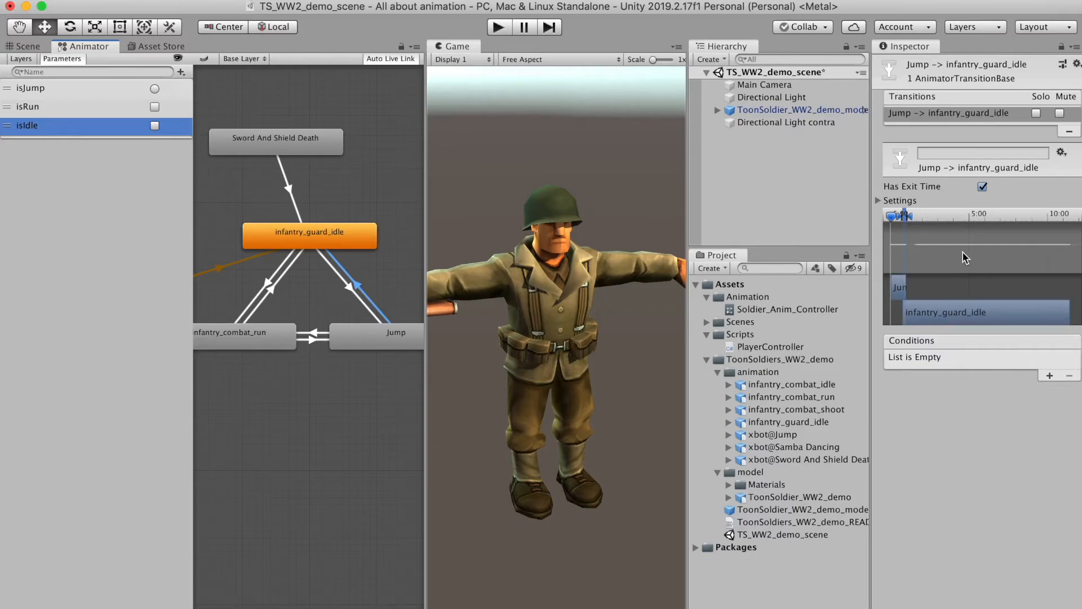
# Add the condition isIdle true to the Jump to infantry_guard_idle transition and deselect it
pyautogui.click(1050, 376)
pyautogui.click(972, 359)
pyautogui.click(975, 434)
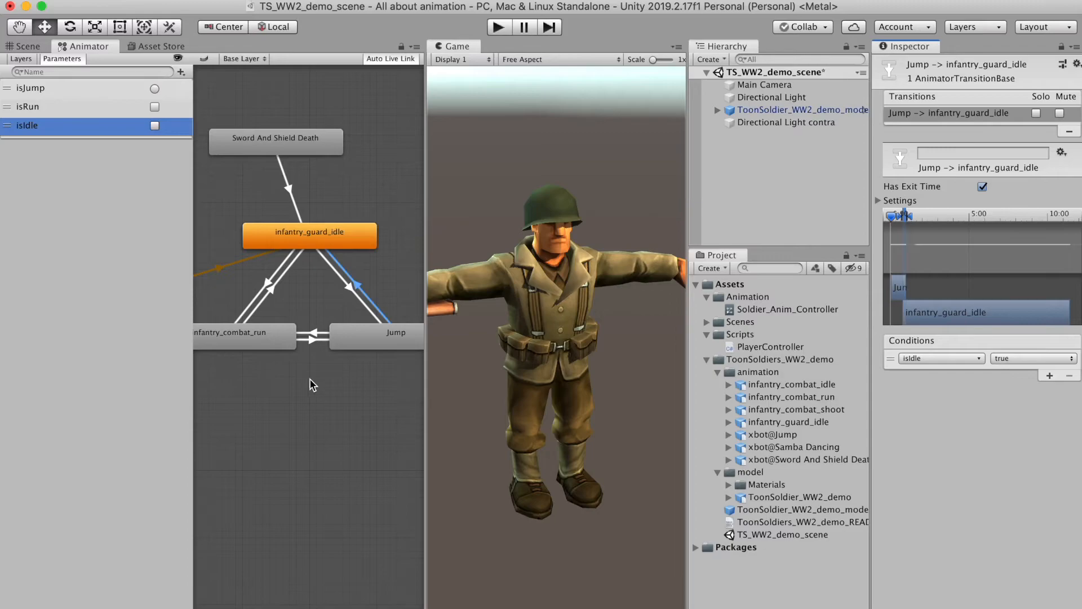
pyautogui.click(53, 143)
# Switch to PlayerController.cs in Visual Studio and enclose the bodies of the running if, else if and else branches in braces
pyautogui.click(659, 608)
pyautogui.press('Up')
pyautogui.press('Up')
pyautogui.press('Up')
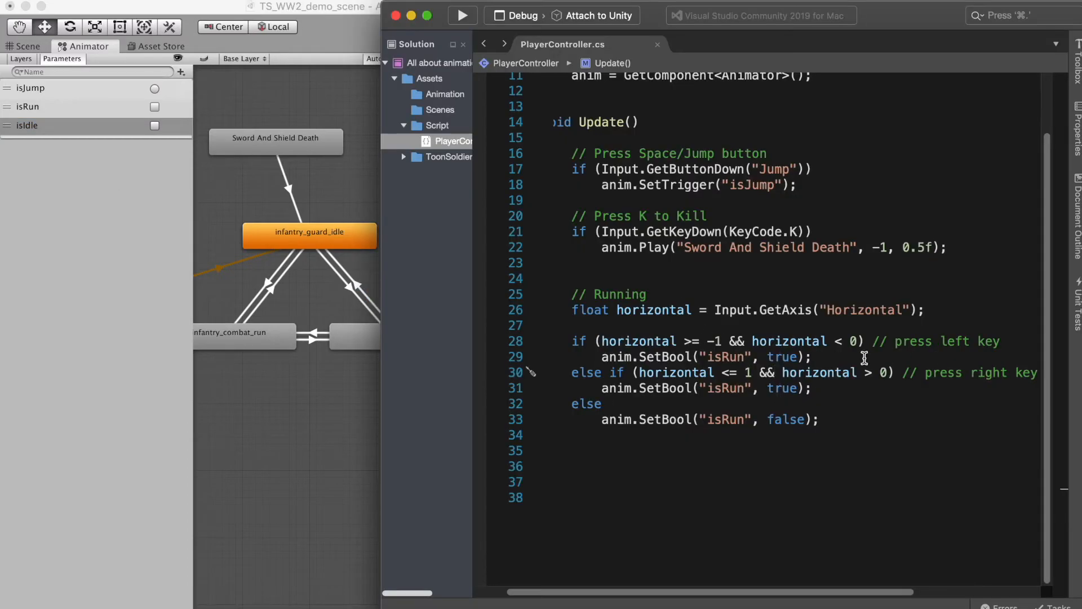
pyautogui.press('Left')
pyautogui.write('{')
pyautogui.press('super+Right')
pyautogui.press('Return')
pyautogui.write('}')
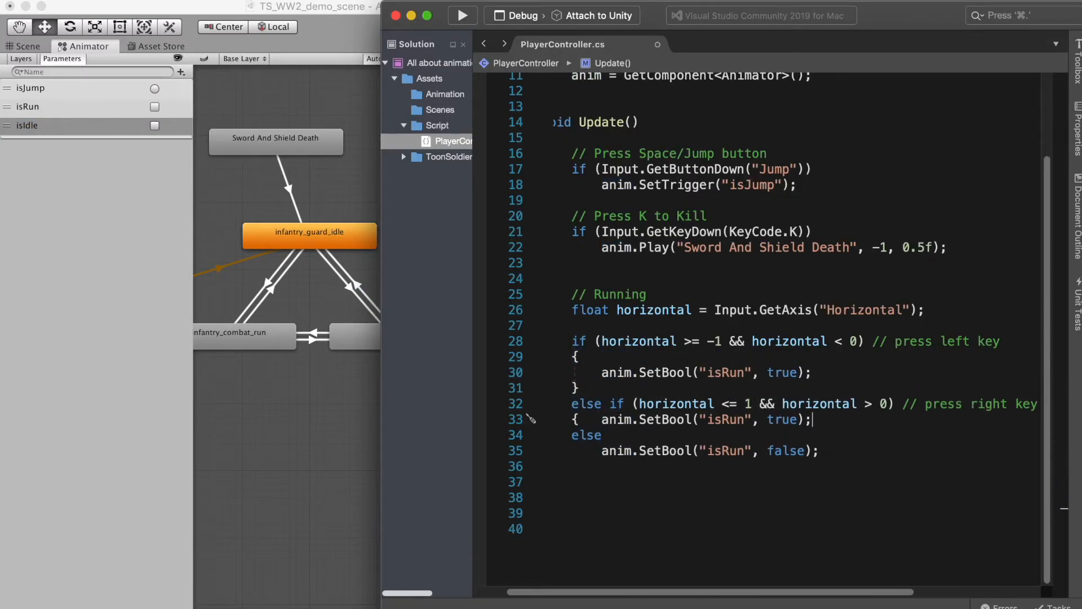
pyautogui.press('super+Right')
pyautogui.press('Return')
pyautogui.write('}')
pyautogui.press('Down')
pyautogui.press('Left')
pyautogui.press('Down')
pyautogui.write('{')
pyautogui.press('super+Right')
pyautogui.press('Return')
pyautogui.write('}')
# Add the line anim.SetBool("isIdle", false); below the isRun call in the left-key branch
pyautogui.press('Up')
pyautogui.press('Up')
pyautogui.press('Up')
pyautogui.press('Up')
pyautogui.press('Up')
pyautogui.press('Up')
pyautogui.press('Up')
pyautogui.press('Up')
pyautogui.press('Up')
pyautogui.press('super+Right')
pyautogui.press('Return')
pyautogui.write('anim.SetBool("isIdle", false);')
# Copy the isIdle false line into the right-key branch, below its isRun call
pyautogui.press('super+Up')
pyautogui.scroll(-8, 640, 512)
pyautogui.click(877, 194)
pyautogui.moveTo(875, 189); pyautogui.dragTo(646, 188)
pyautogui.press('super+c')
pyautogui.click(862, 249)
pyautogui.press('Return')
pyautogui.press('super+v')
# Add the line anim.SetBool("isIdle", true); below the isRun call in the else branch
pyautogui.click(865, 328)
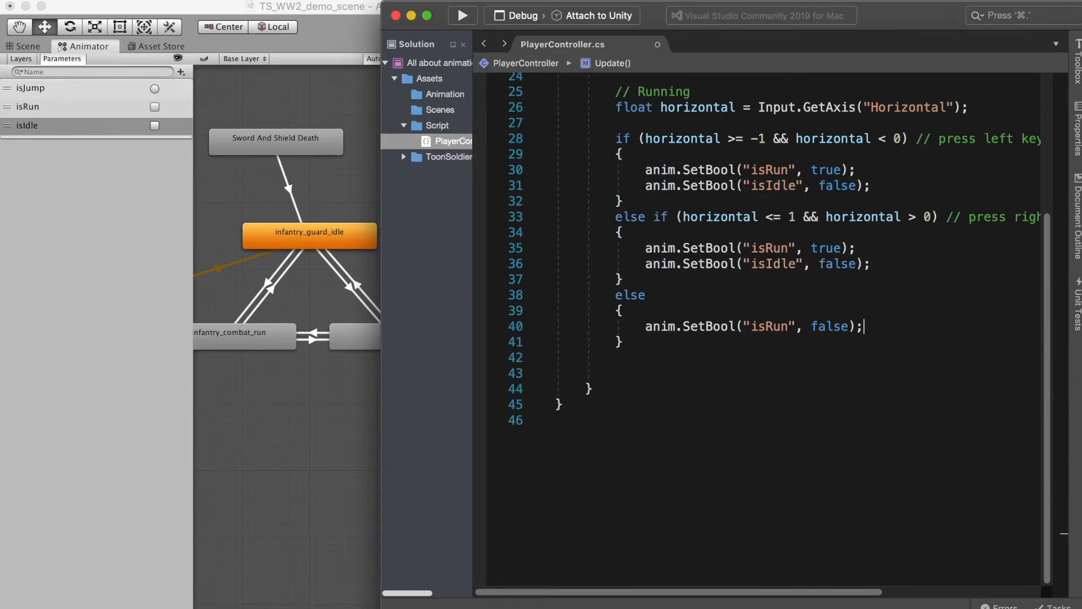
pyautogui.press('Return')
pyautogui.press('super+v')
pyautogui.doubleClick(838, 342)
pyautogui.write('true')
# Switch back to Unity and run the scene to test running and jumping with the isIdle parameter
pyautogui.click(329, 265)
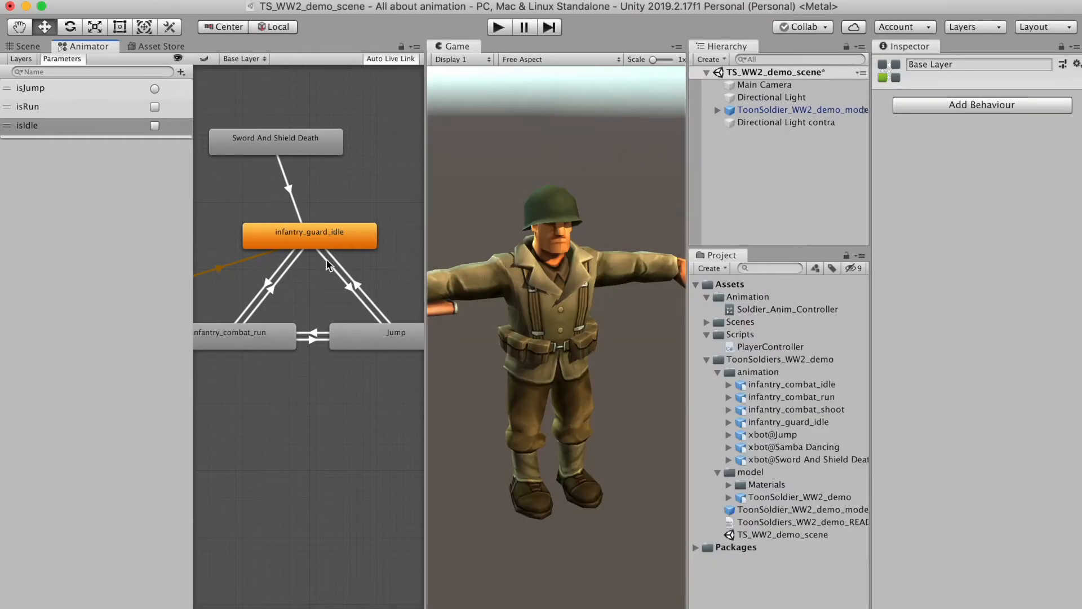
pyautogui.press('super+p')
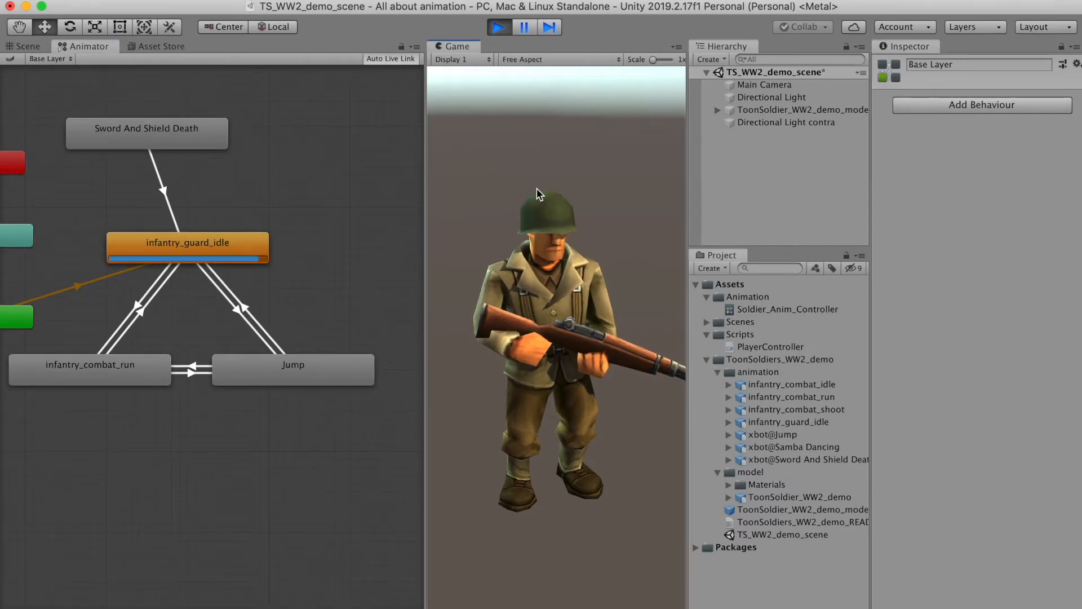
pyautogui.press('w')
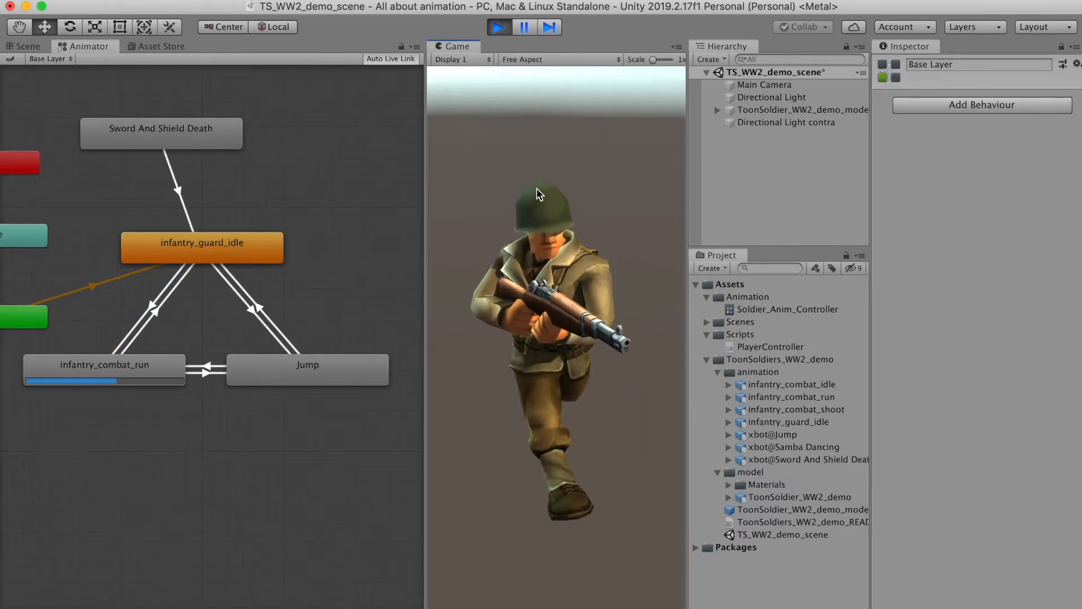
pyautogui.press('space')
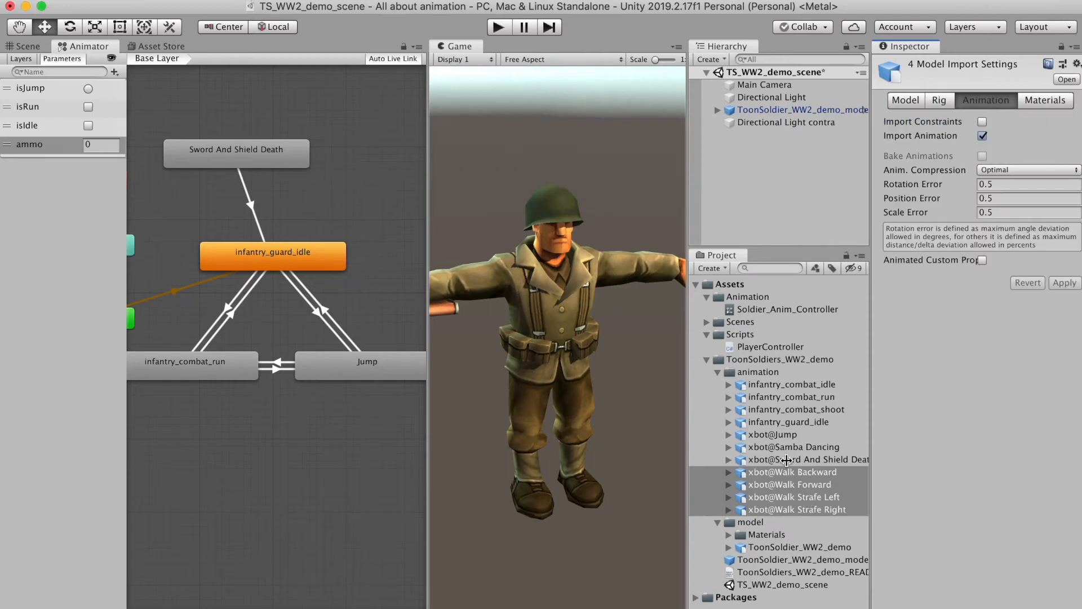
# Enable Loop Time for the Walk Backward, Walk Forward, Walk Strafe Left and Walk Strafe Right clips
pyautogui.click(792, 471)
pyautogui.press('Down')
pyautogui.press('Down')
pyautogui.press('Down')
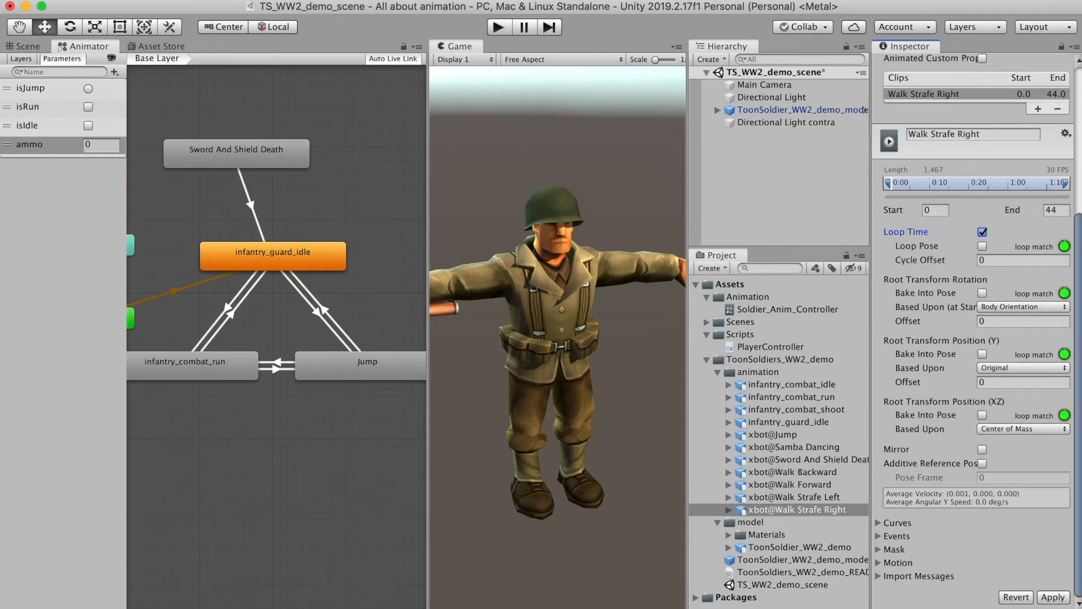
# Create a new blend tree state above infantry_guard_idle and name it Movement, widening the Animator area
pyautogui.click(251, 393)
pyautogui.scroll(-2, 250, 393)
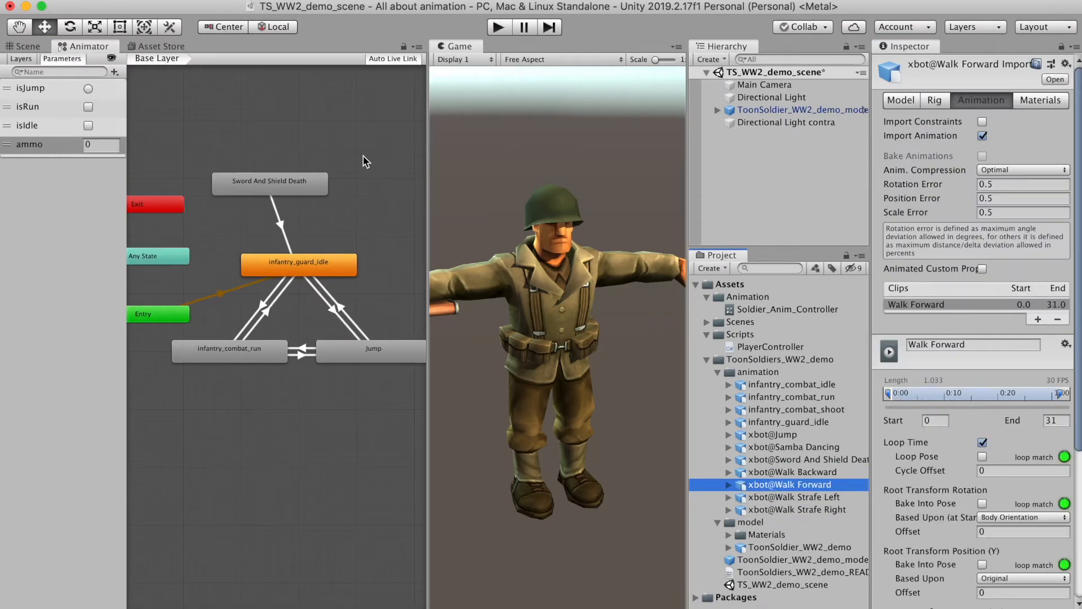
pyautogui.rightClick(320, 127)
pyautogui.moveTo(394, 135)
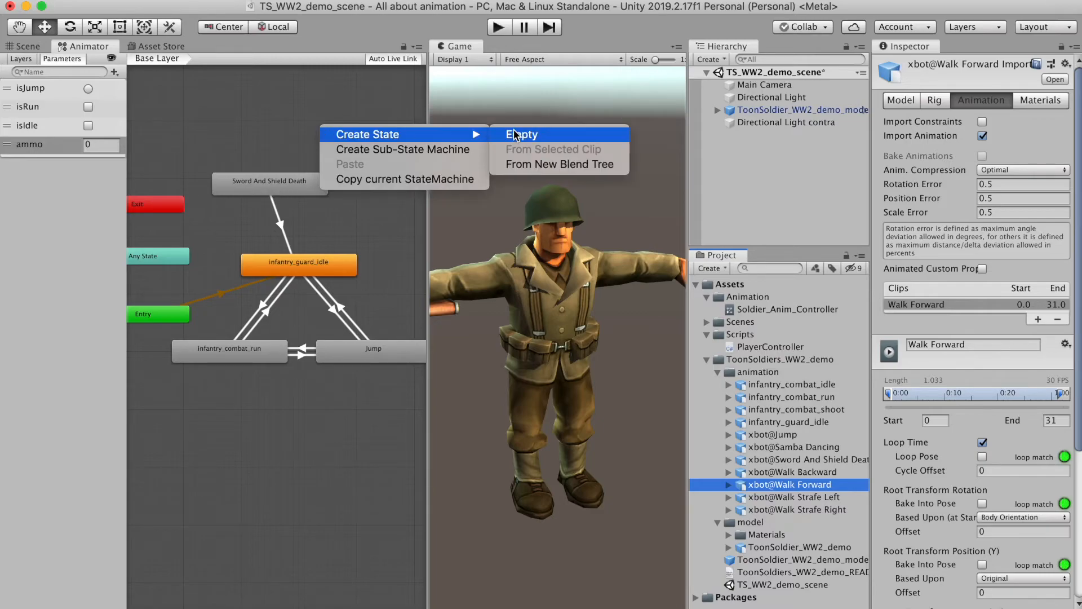
pyautogui.click(573, 169)
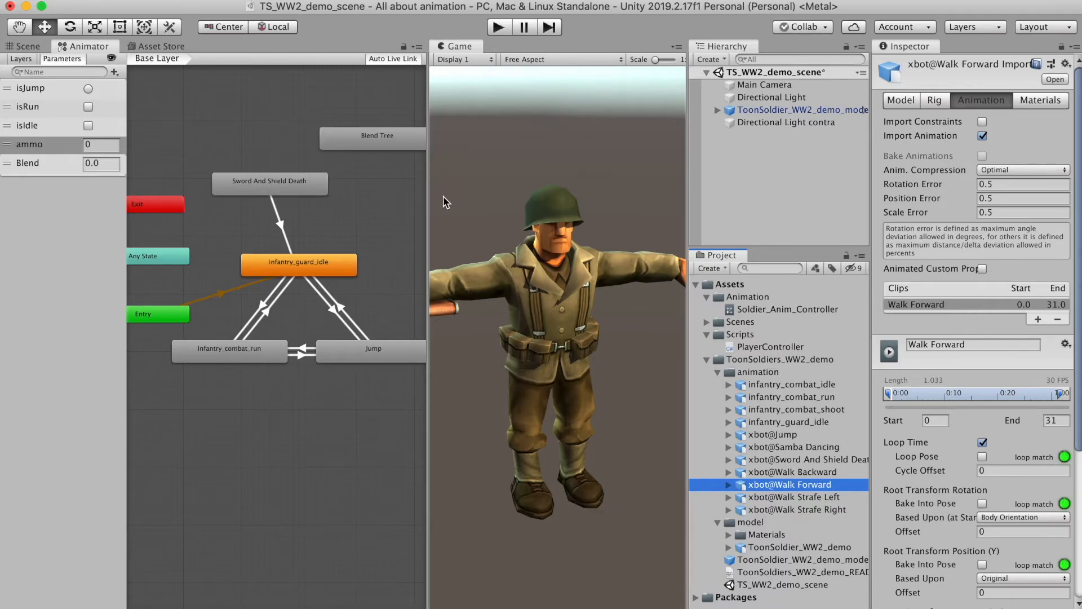
pyautogui.click(689, 194)
pyautogui.moveTo(427, 194); pyautogui.dragTo(519, 243)
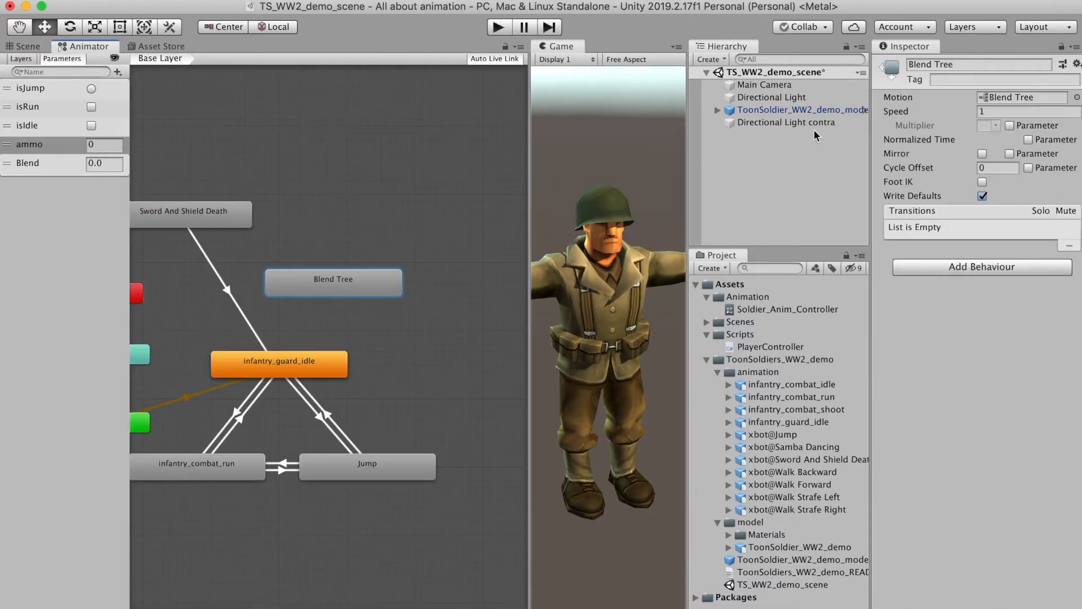
pyautogui.write('Movement')
pyautogui.press('Return')
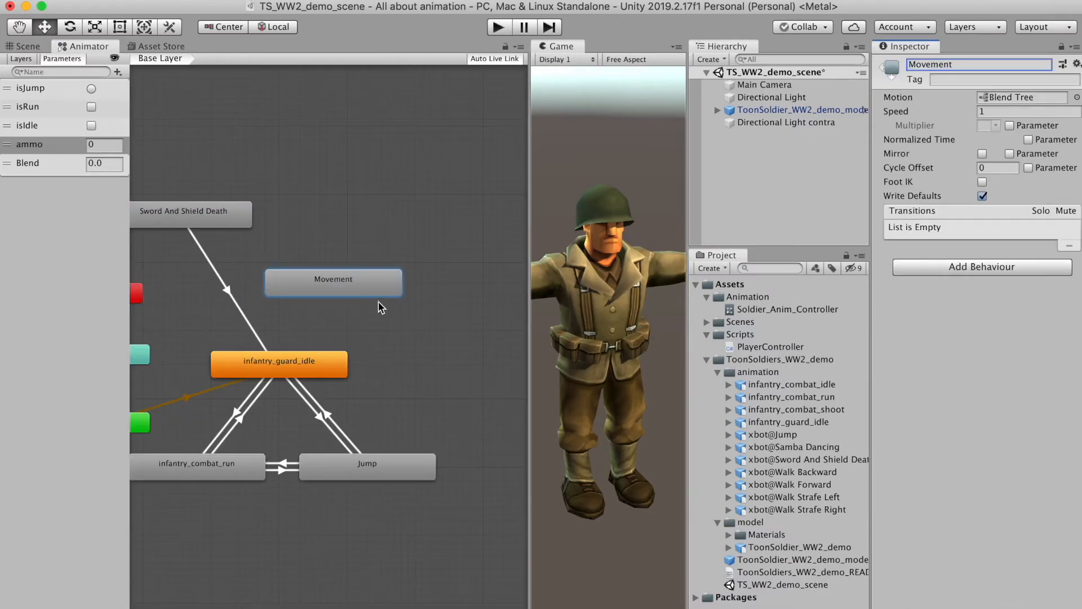
pyautogui.click(372, 289)
# Rename the Blend parameter to X and add a Float parameter named Y
pyautogui.doubleClick(25, 163)
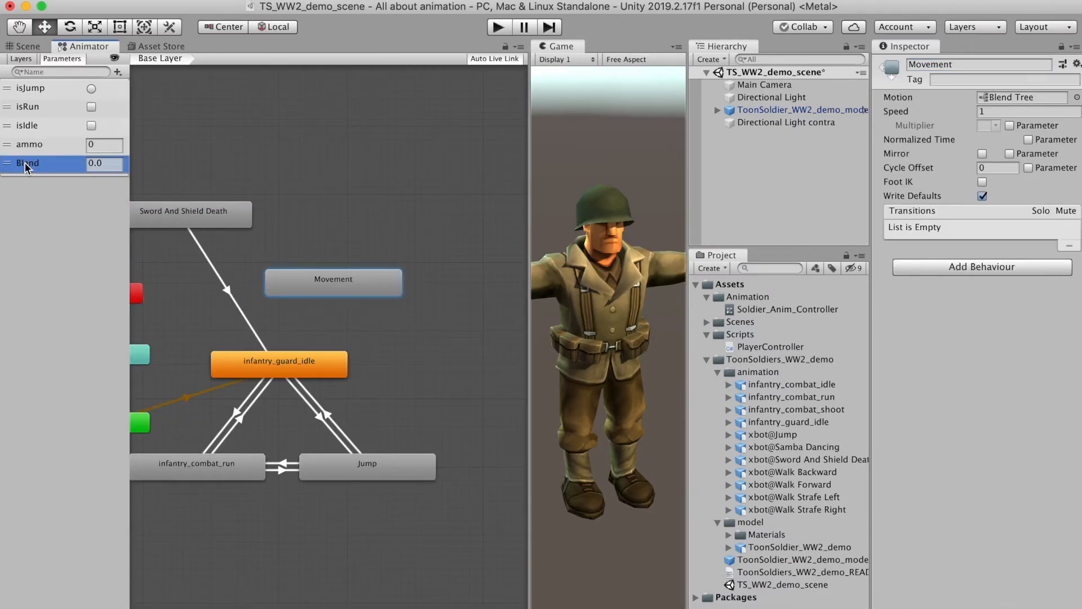
pyautogui.write('X')
pyautogui.press('Return')
pyautogui.click(118, 72)
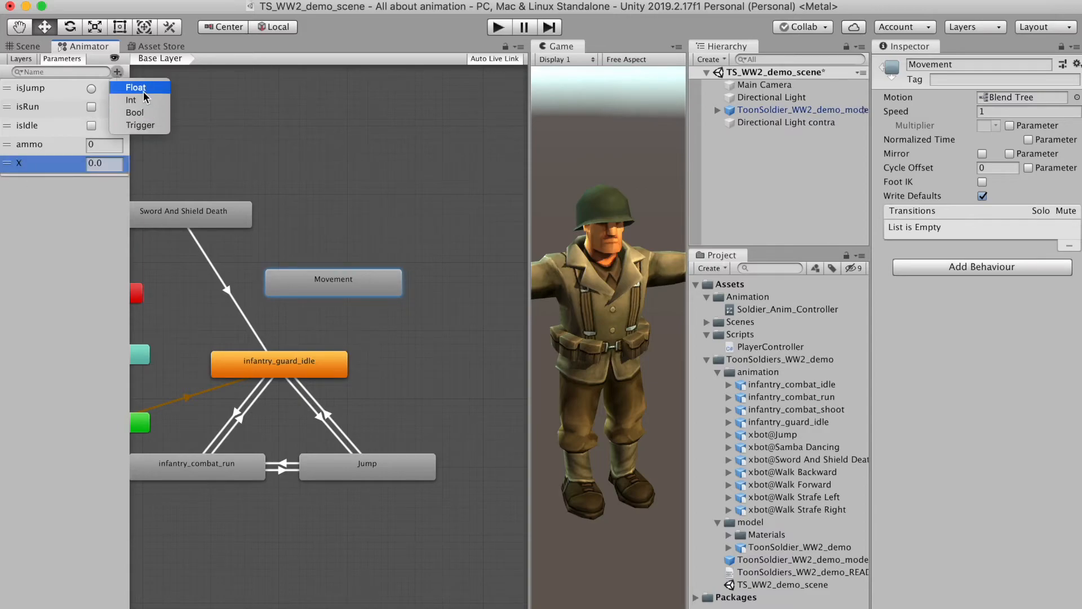
pyautogui.click(125, 80)
pyautogui.write('Y')
pyautogui.click(38, 225)
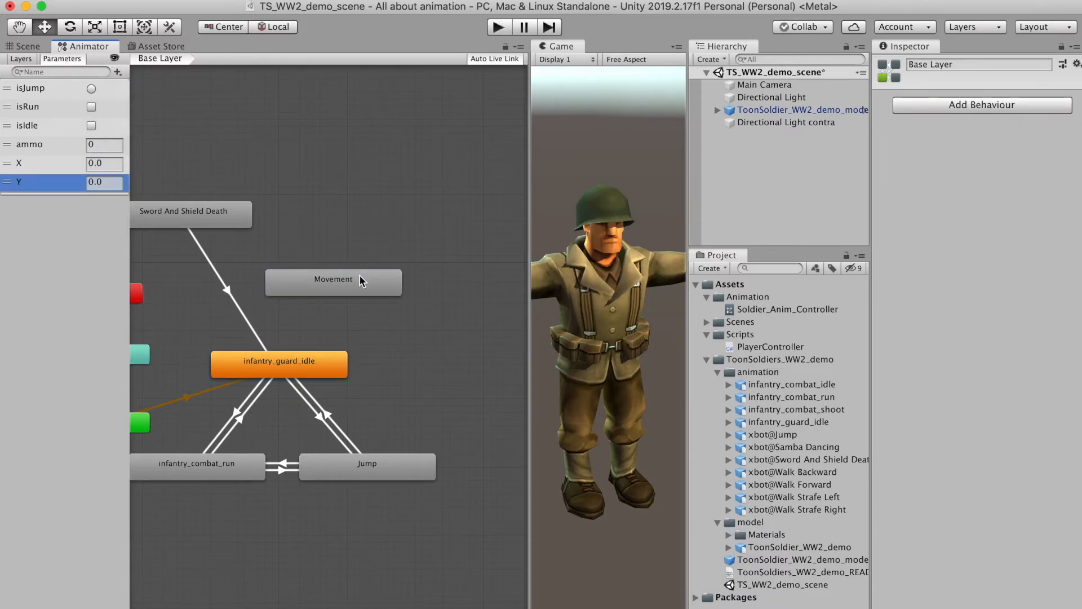
# Open the Movement blend tree and set its blend type to 2D Simple Directional with parameters X and Y
pyautogui.click(360, 279)
pyautogui.doubleClick(352, 278)
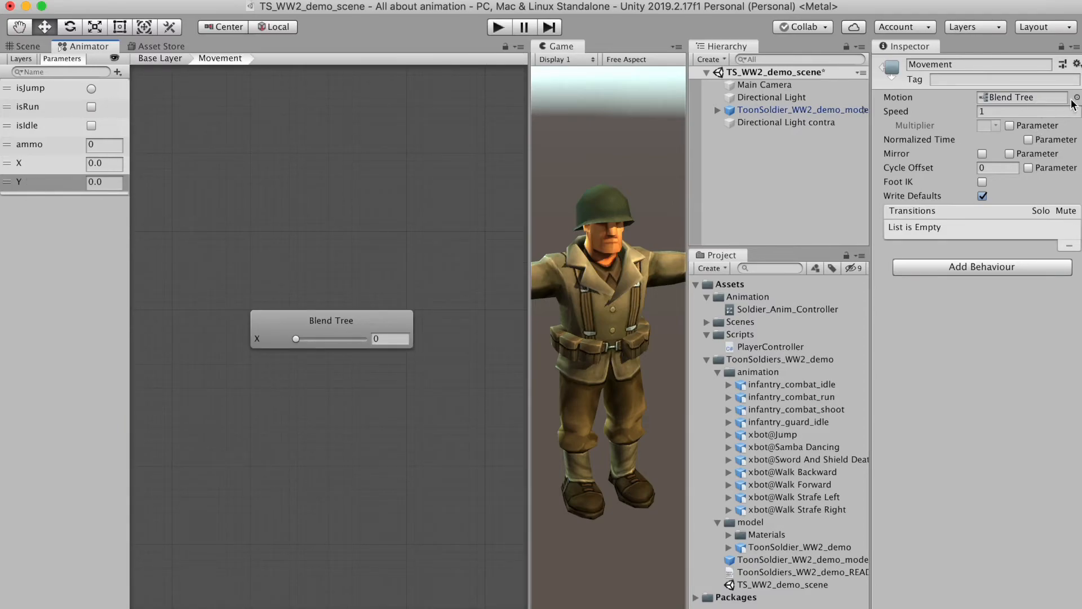
pyautogui.click(393, 327)
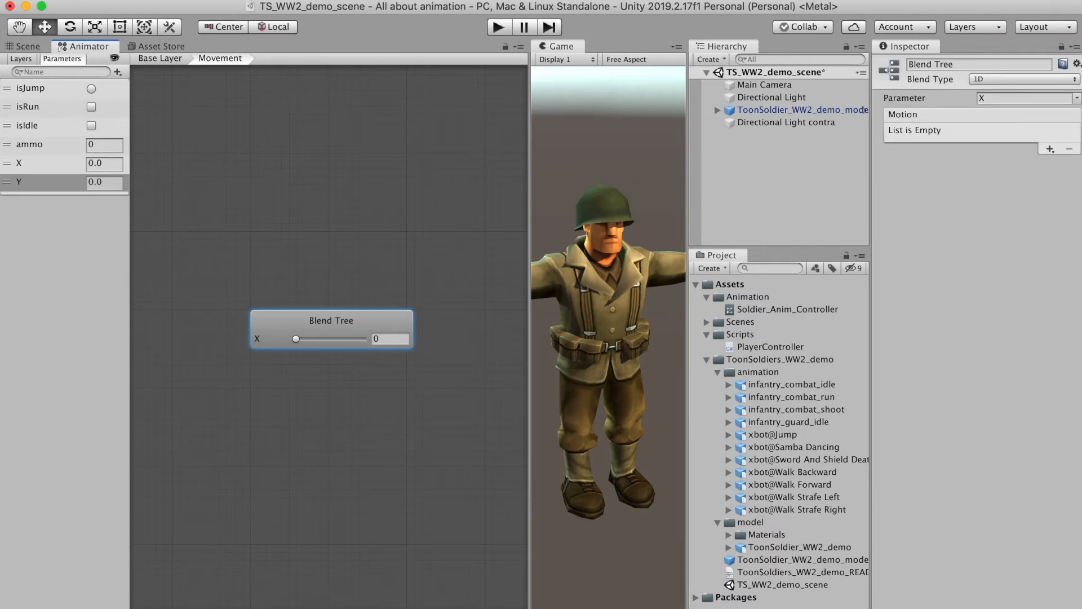
pyautogui.click(1024, 79)
pyautogui.click(1017, 94)
pyautogui.click(1074, 97)
pyautogui.click(1047, 107)
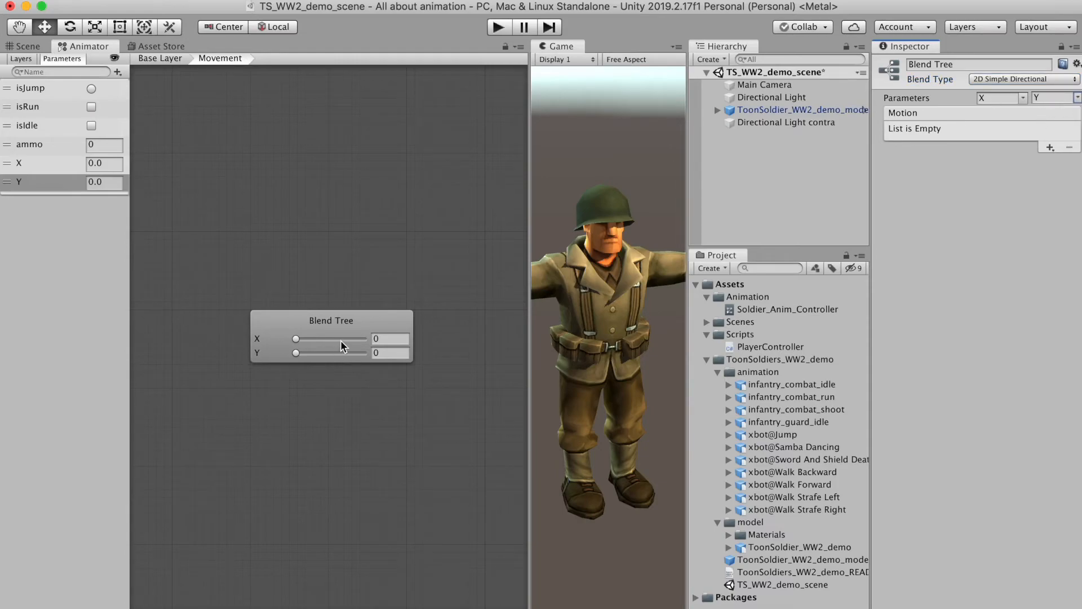
# Add two motion fields to the blend tree and assign Walk Forward and Walk Backward
pyautogui.click(1050, 147)
pyautogui.click(1048, 161)
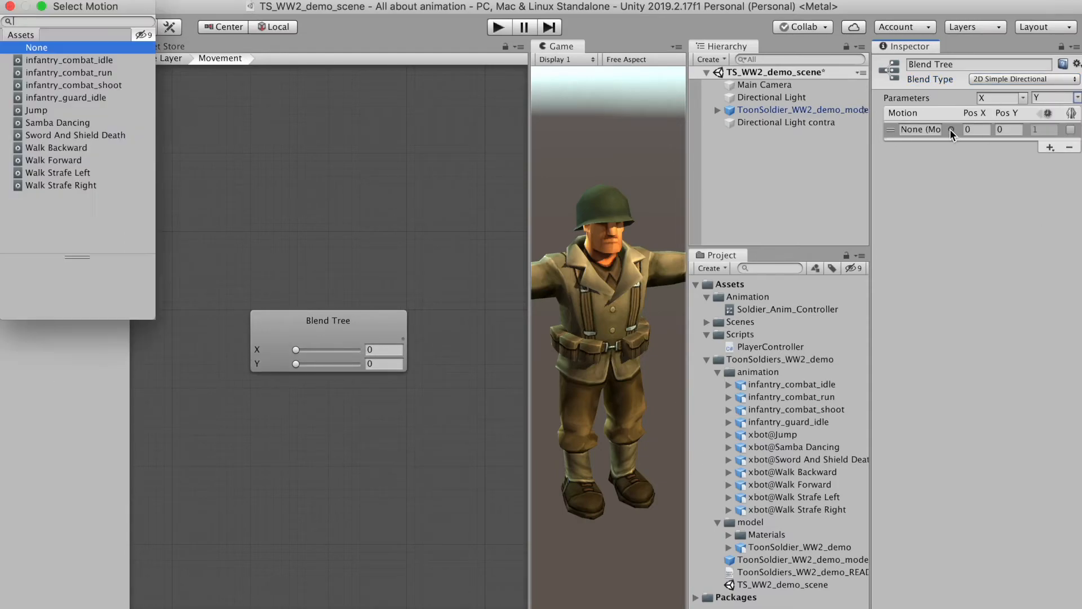
pyautogui.click(950, 129)
pyautogui.doubleClick(77, 159)
pyautogui.click(1049, 147)
pyautogui.click(1038, 160)
pyautogui.click(950, 334)
pyautogui.doubleClick(74, 147)
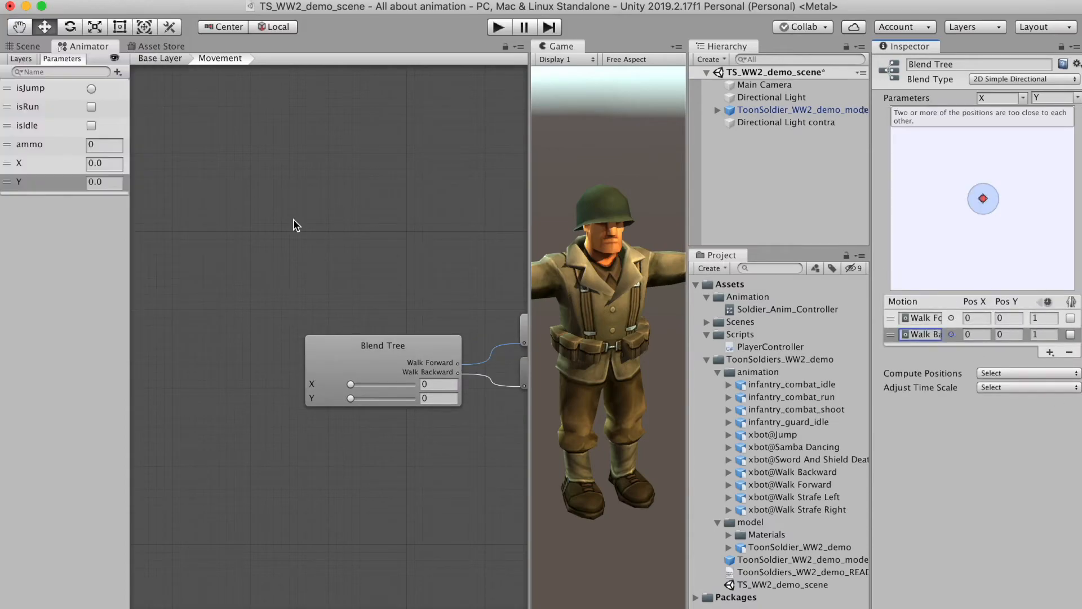
# Add two more motion fields to the blend tree and assign Walk Strafe Left and Walk Strafe Right
pyautogui.click(1049, 351)
pyautogui.click(1049, 364)
pyautogui.click(951, 351)
pyautogui.doubleClick(58, 173)
pyautogui.click(1050, 368)
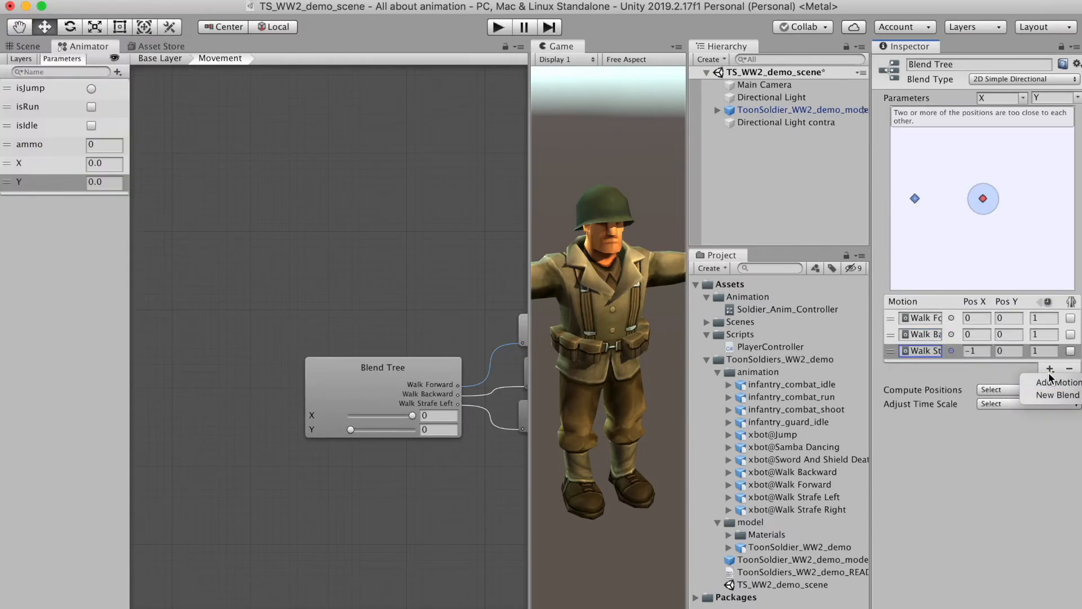
pyautogui.click(1049, 380)
pyautogui.click(951, 367)
pyautogui.click(81, 185)
pyautogui.doubleClick(80, 185)
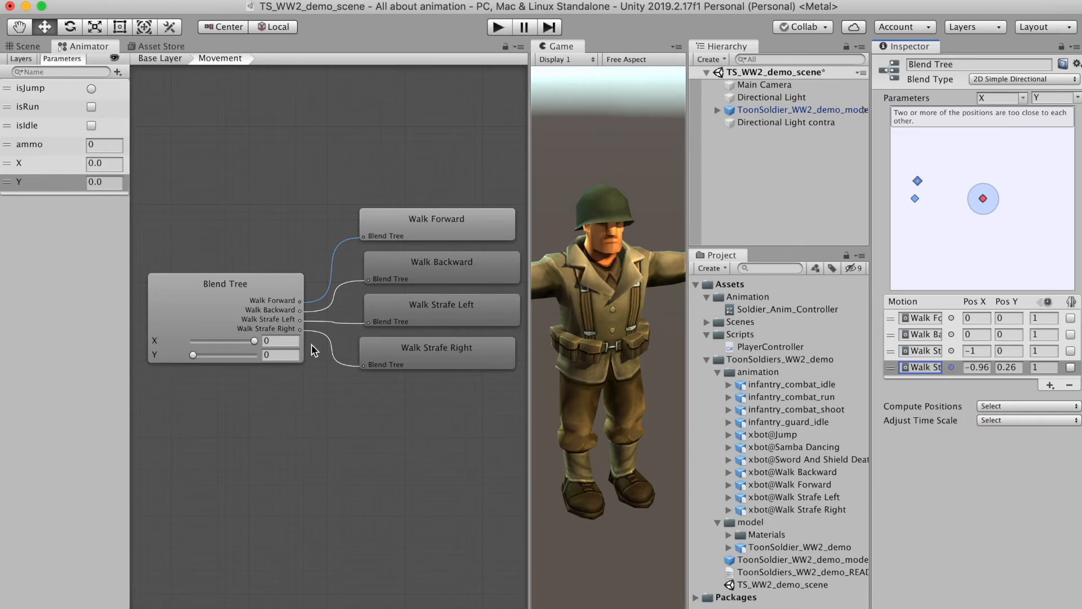
# Set Pos X to 1 for Walk Forward, -1 for Walk Backward and 1 for Walk Strafe Left
pyautogui.click(972, 318)
pyautogui.write('1')
pyautogui.click(972, 334)
pyautogui.write('-1')
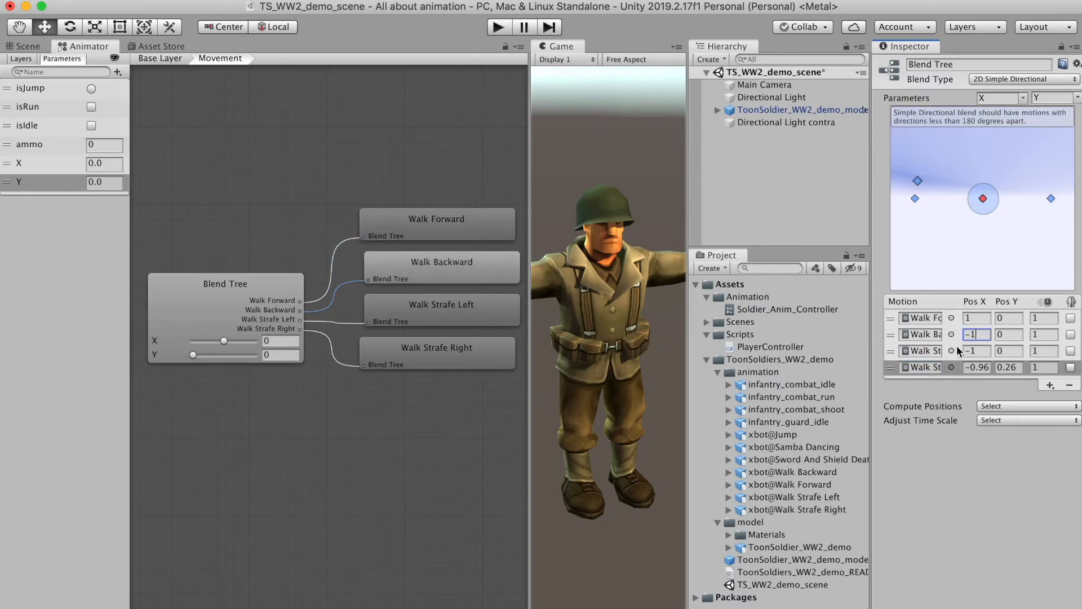
pyautogui.click(971, 350)
pyautogui.write('1')
# Set Walk Strafe Left's Pos Y to -1 and Walk Strafe Right's Pos X and Pos Y to 1
pyautogui.click(1003, 350)
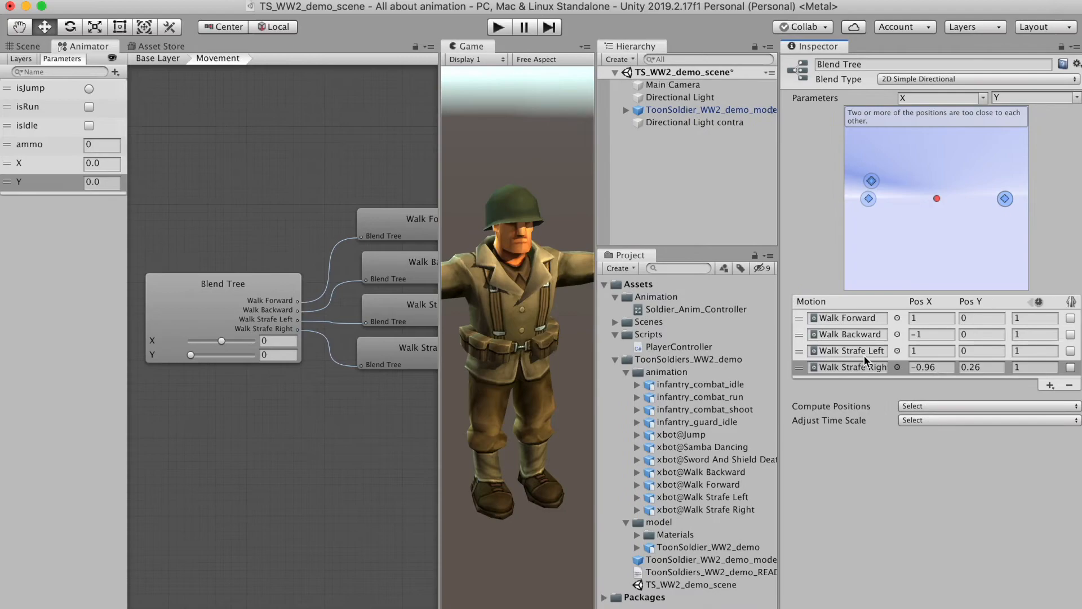
pyautogui.click(980, 319)
pyautogui.click(969, 351)
pyautogui.write('-1')
pyautogui.click(939, 370)
pyautogui.write('1')
pyautogui.click(987, 370)
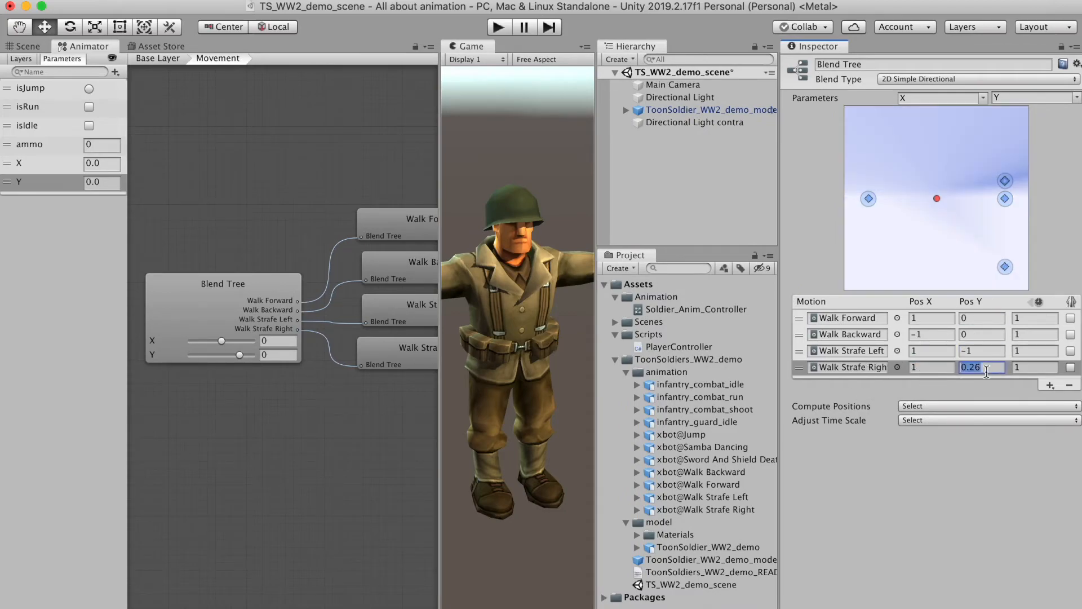
pyautogui.write('1')
pyautogui.click(868, 445)
pyautogui.moveTo(778, 294); pyautogui.dragTo(871, 291)
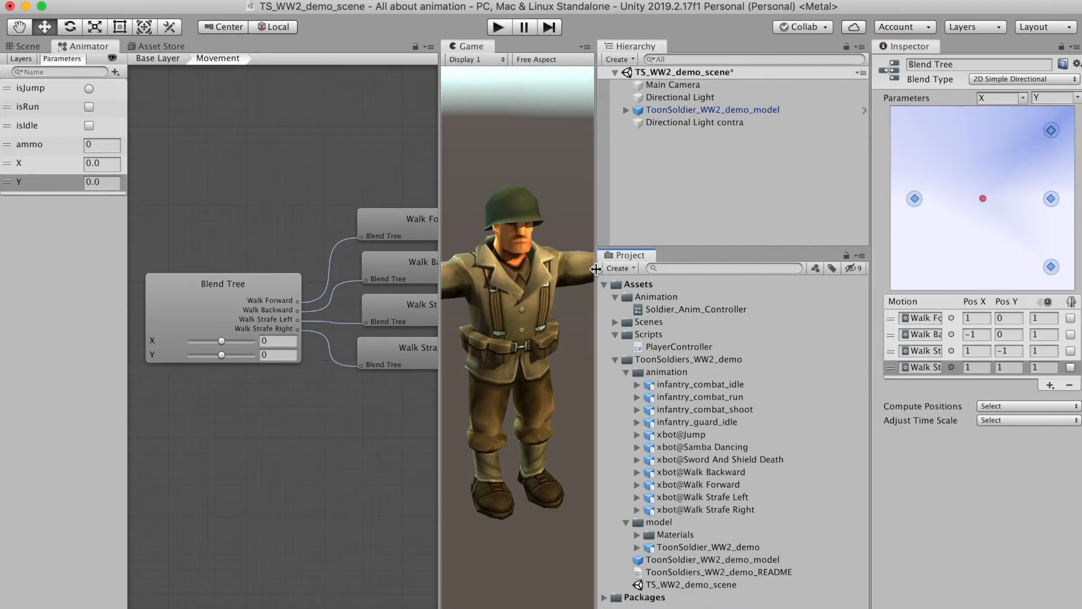
# Widen the Animator view and try out the blend tree's X and Y values, taking X to -1 and back near 0
pyautogui.moveTo(596, 269); pyautogui.dragTo(687, 265)
pyautogui.moveTo(223, 341); pyautogui.dragTo(193, 341)
pyautogui.moveTo(508, 271); pyautogui.dragTo(531, 266)
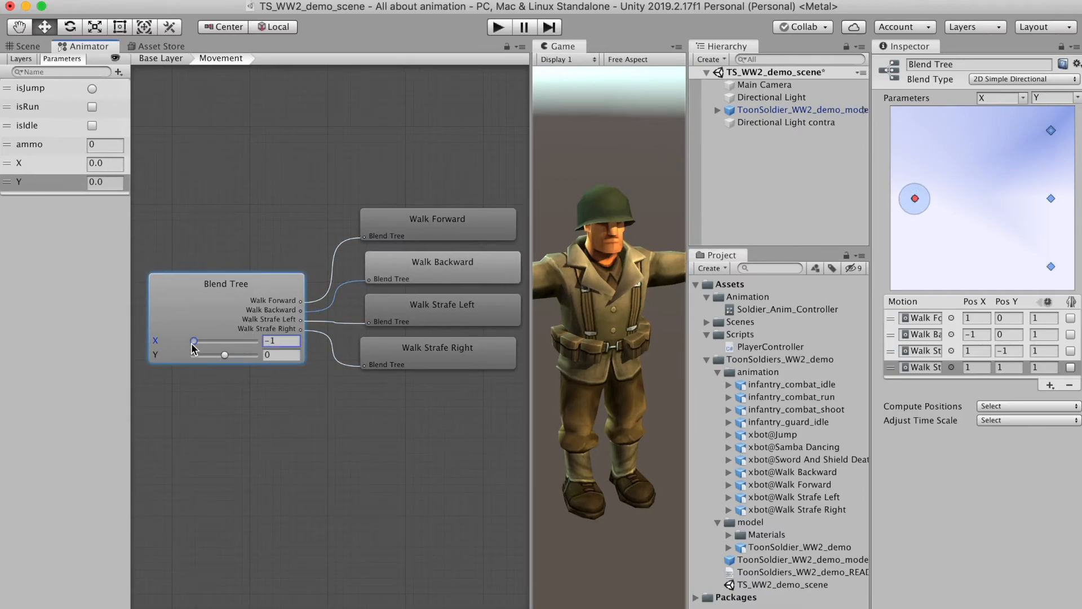
pyautogui.moveTo(193, 342); pyautogui.dragTo(225, 355)
pyautogui.click(226, 341)
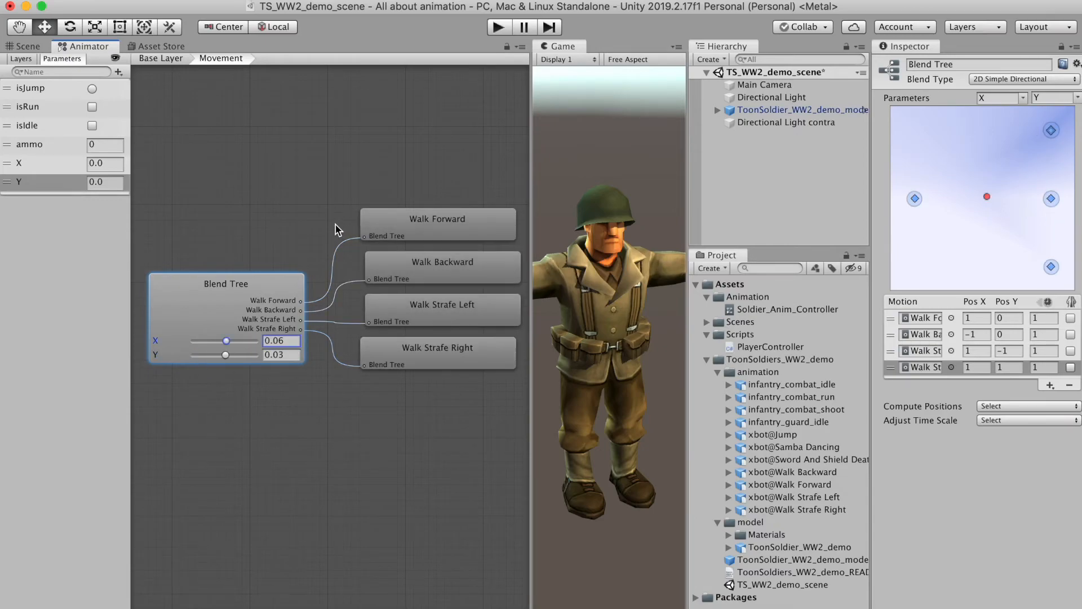
# Return to the Base Layer and create a transition from infantry_guard_idle to Movement
pyautogui.click(152, 57)
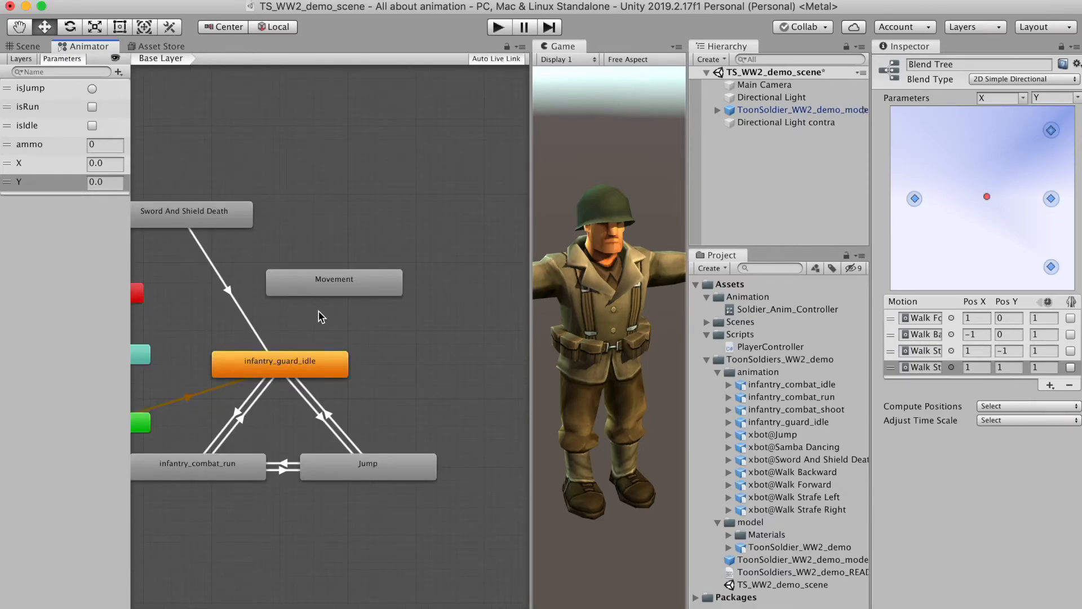
pyautogui.rightClick(273, 362)
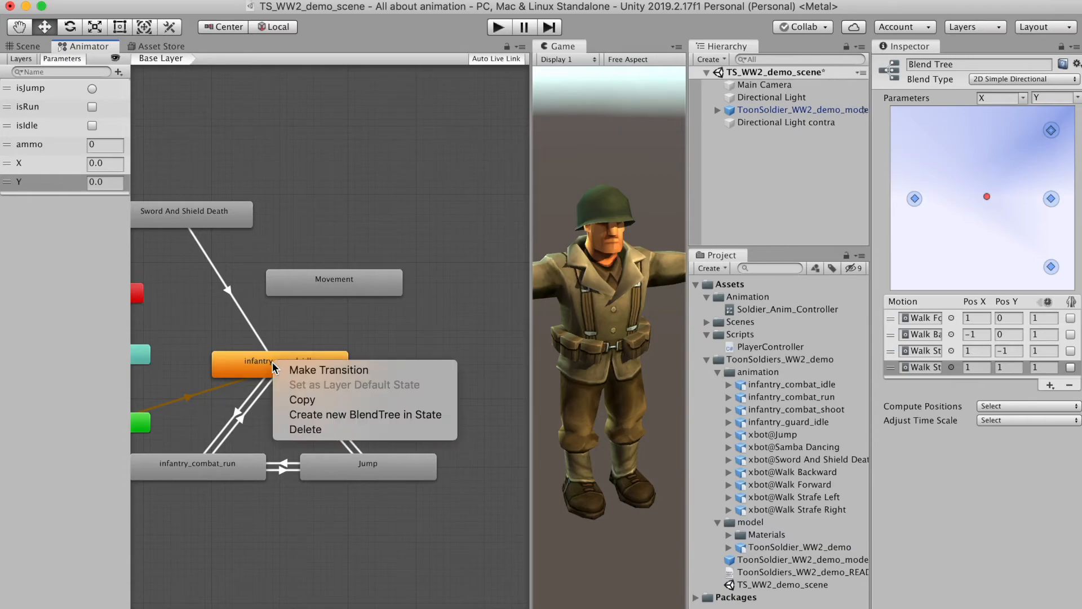
pyautogui.click(300, 369)
pyautogui.click(309, 286)
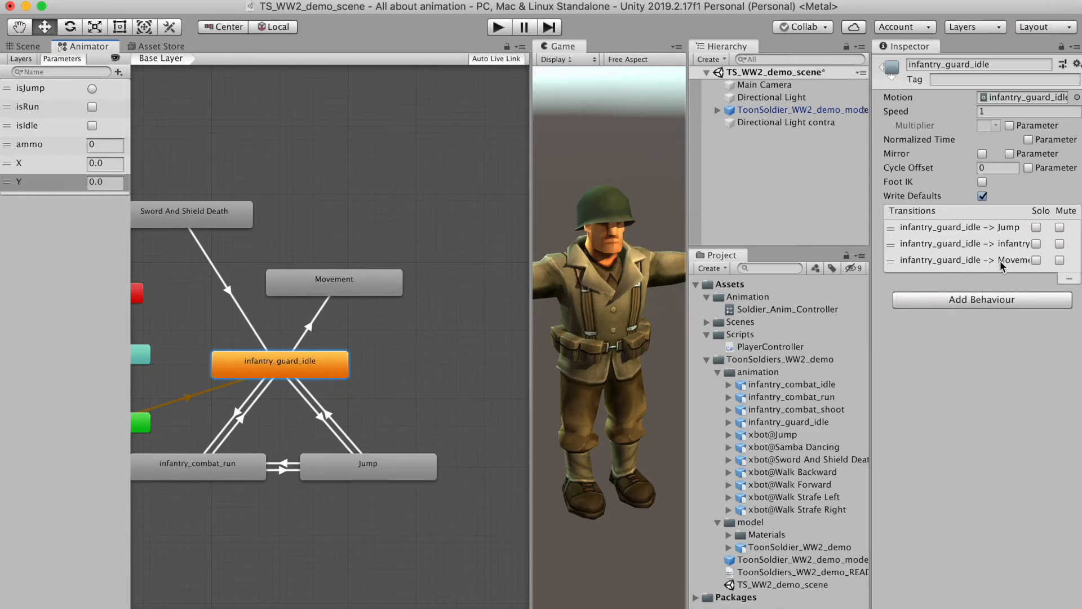
# Turn off Has Exit Time on the infantry_guard_idle to Movement transition and add the condition X Greater 0
pyautogui.click(322, 312)
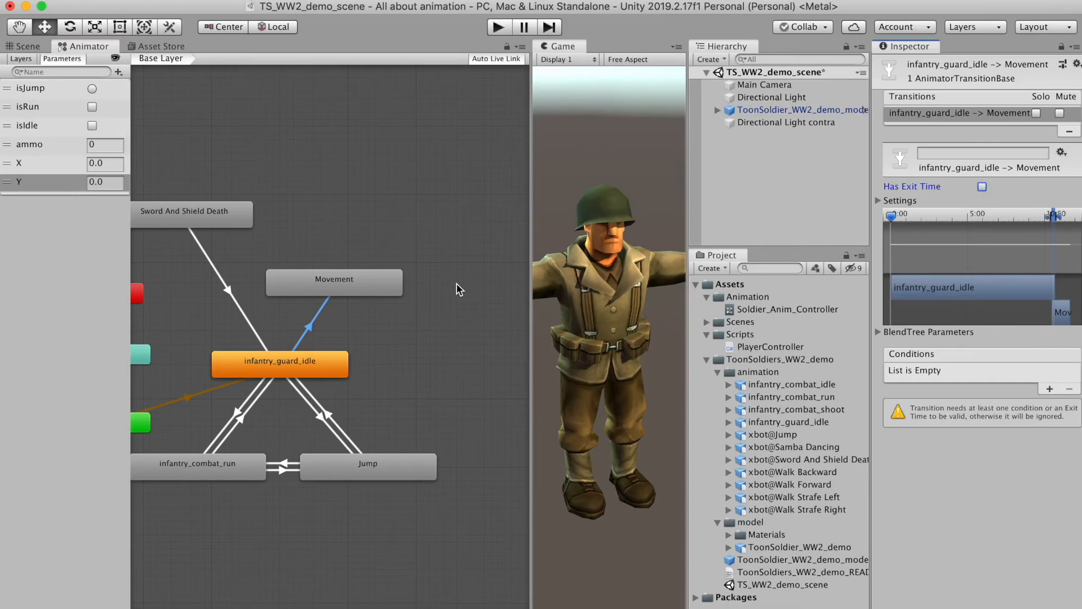
pyautogui.click(399, 305)
pyautogui.click(374, 287)
pyautogui.click(314, 326)
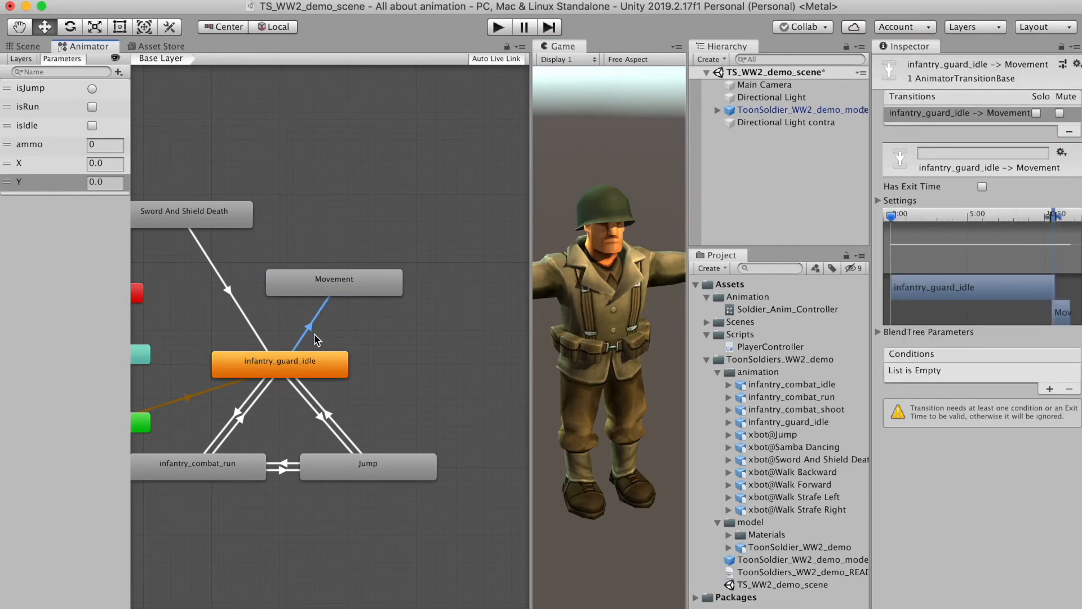
pyautogui.click(1049, 389)
pyautogui.click(941, 371)
pyautogui.click(948, 445)
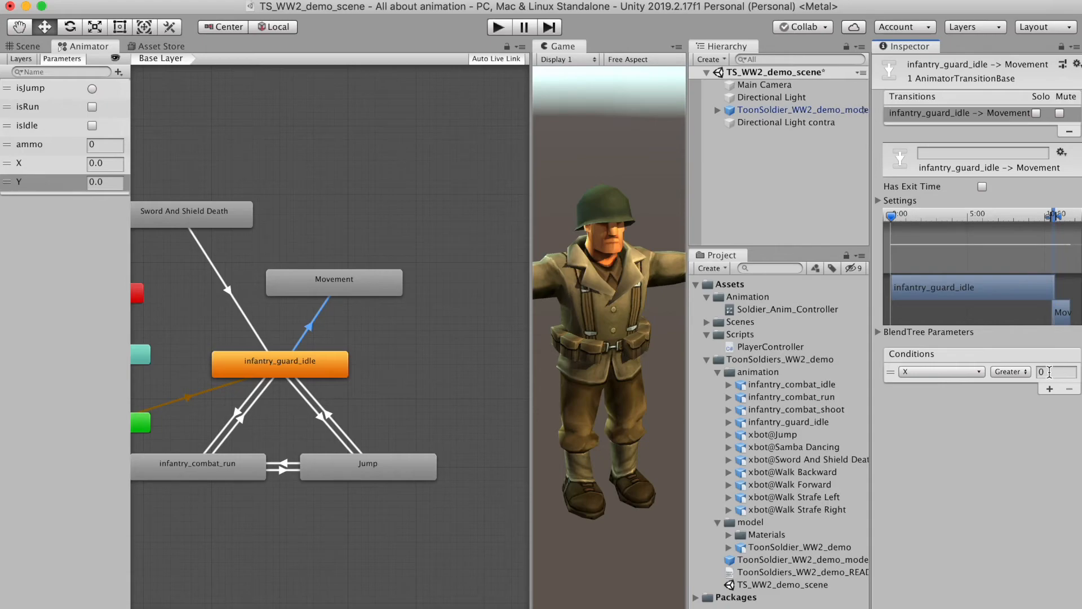
# Create a second transition from infantry_guard_idle to Movement and select the idle state to list its transitions
pyautogui.rightClick(309, 367)
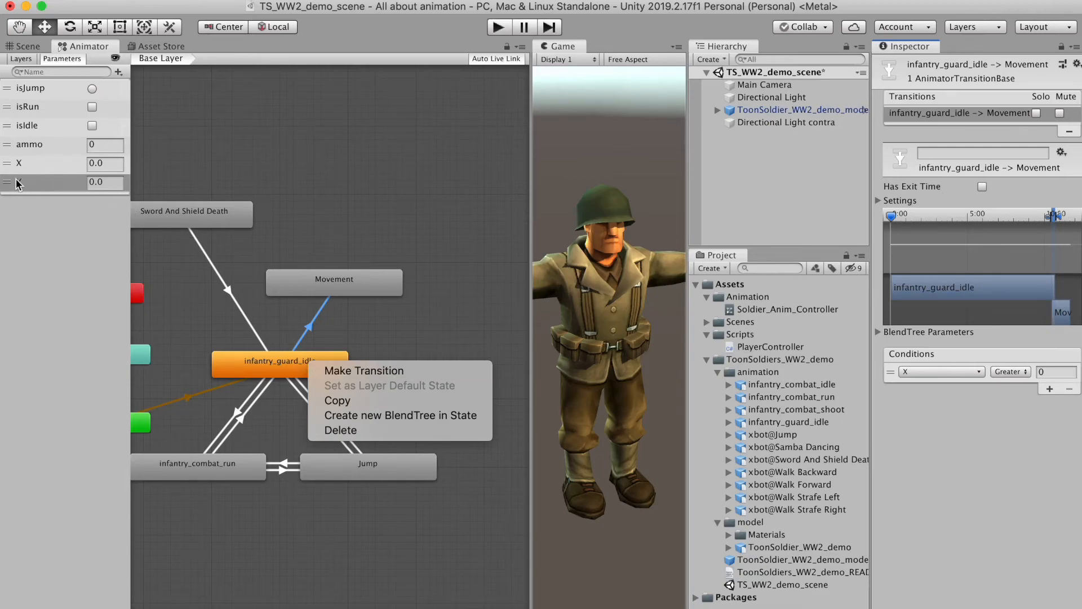
pyautogui.click(386, 372)
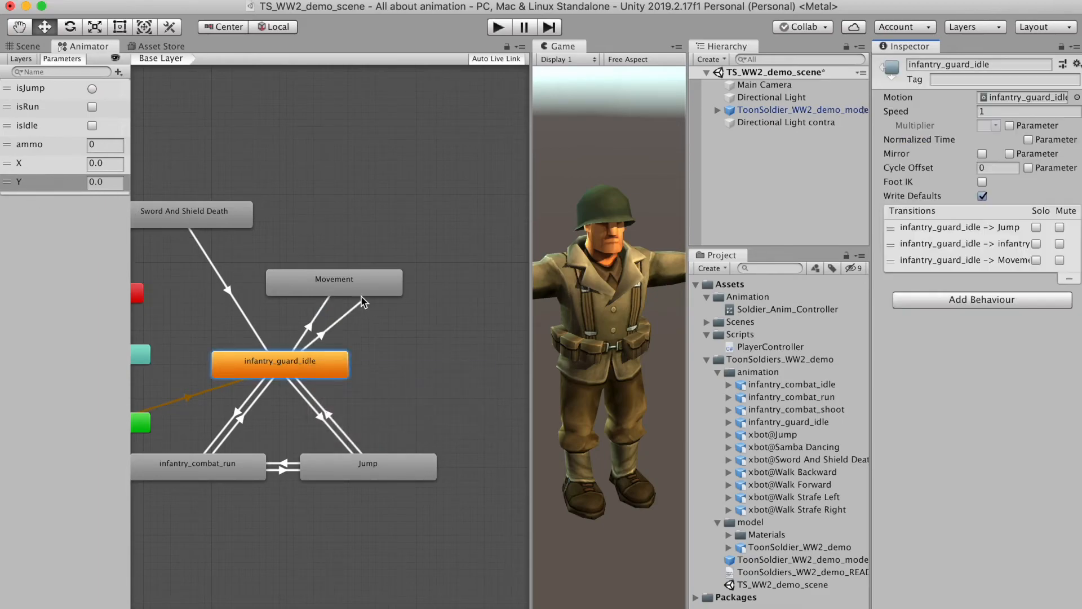
pyautogui.click(356, 284)
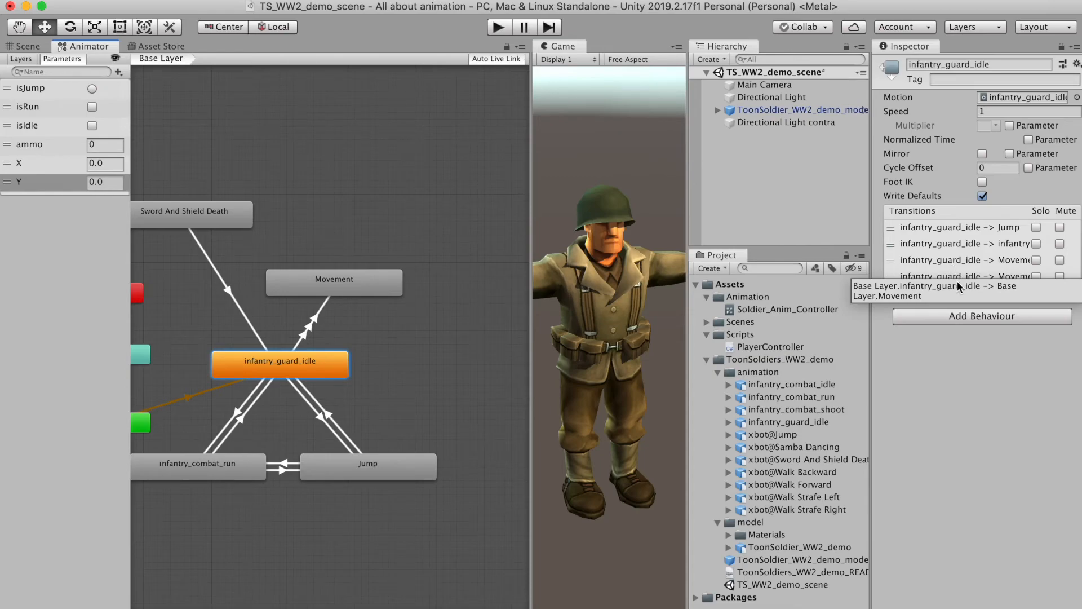
pyautogui.click(355, 345)
pyautogui.click(335, 364)
# Add the condition Y Greater 0 to the second infantry_guard_idle to Movement transition and turn off its Has Exit Time
pyautogui.click(983, 261)
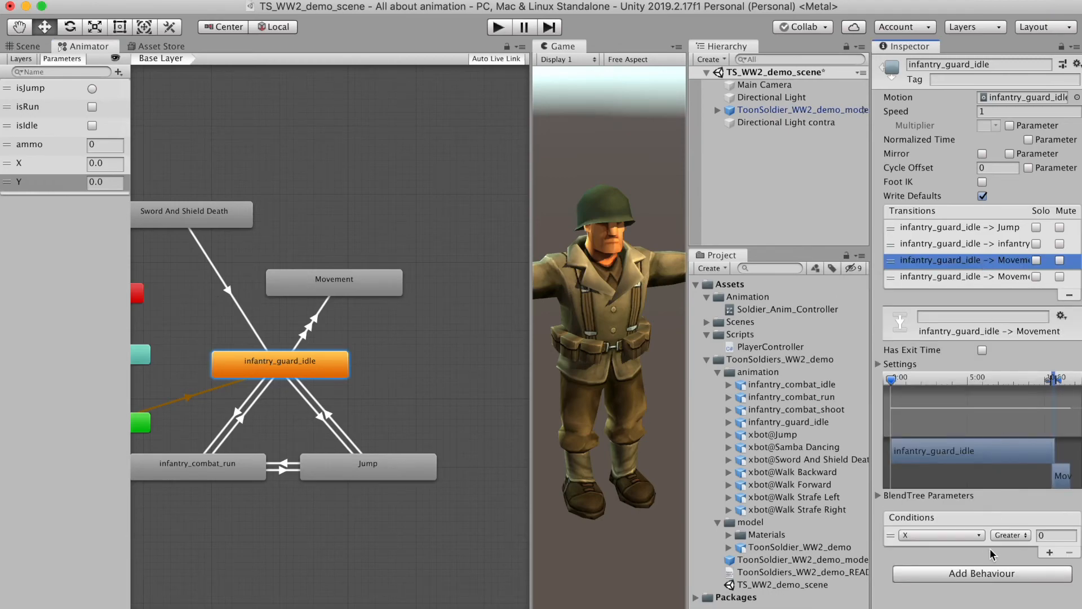
pyautogui.click(965, 279)
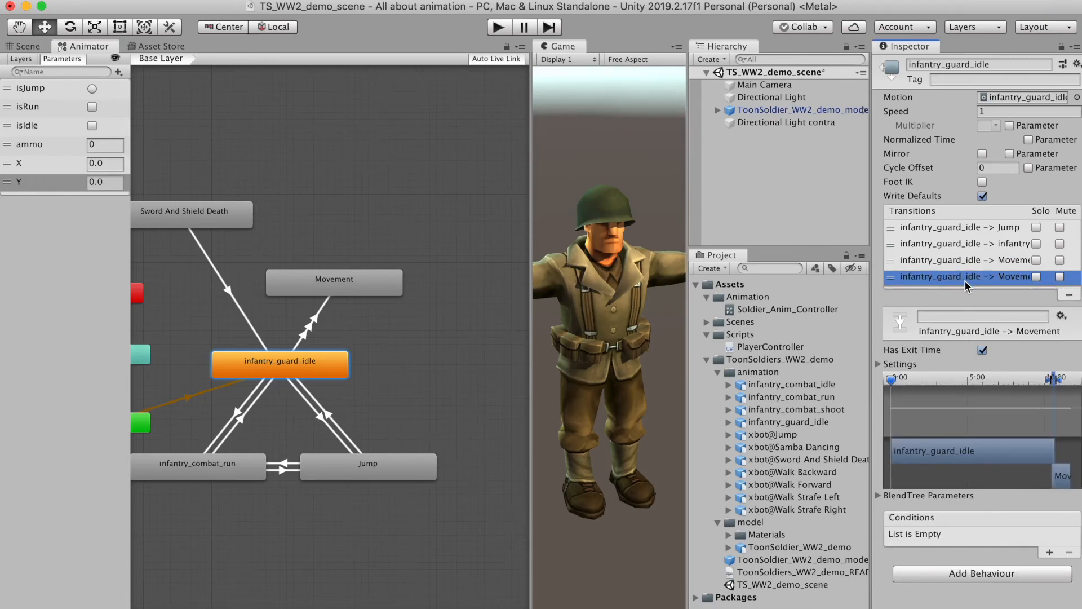
pyautogui.click(1050, 554)
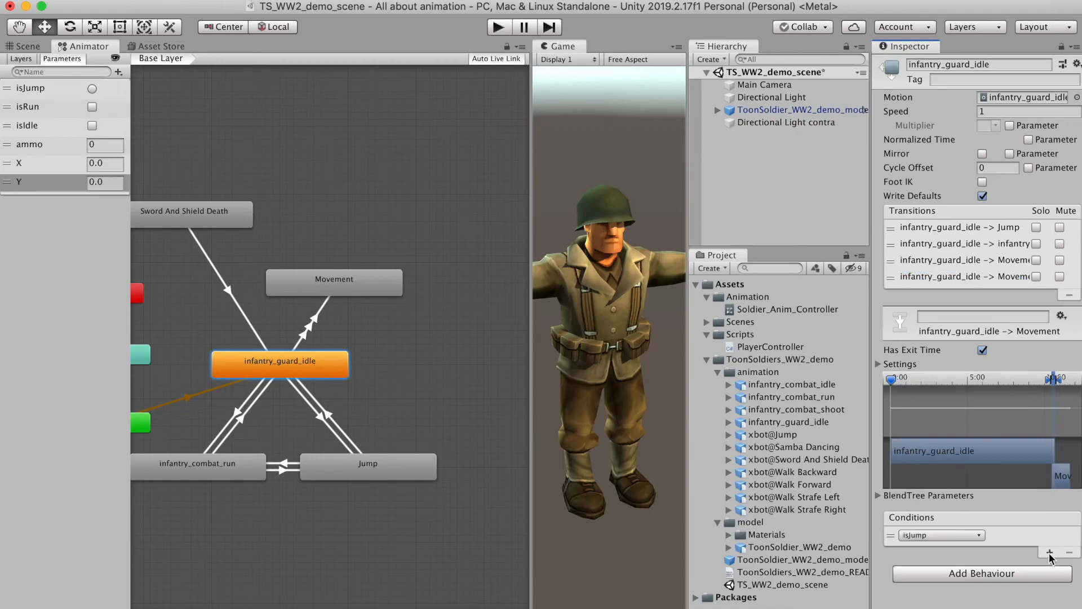
pyautogui.click(979, 535)
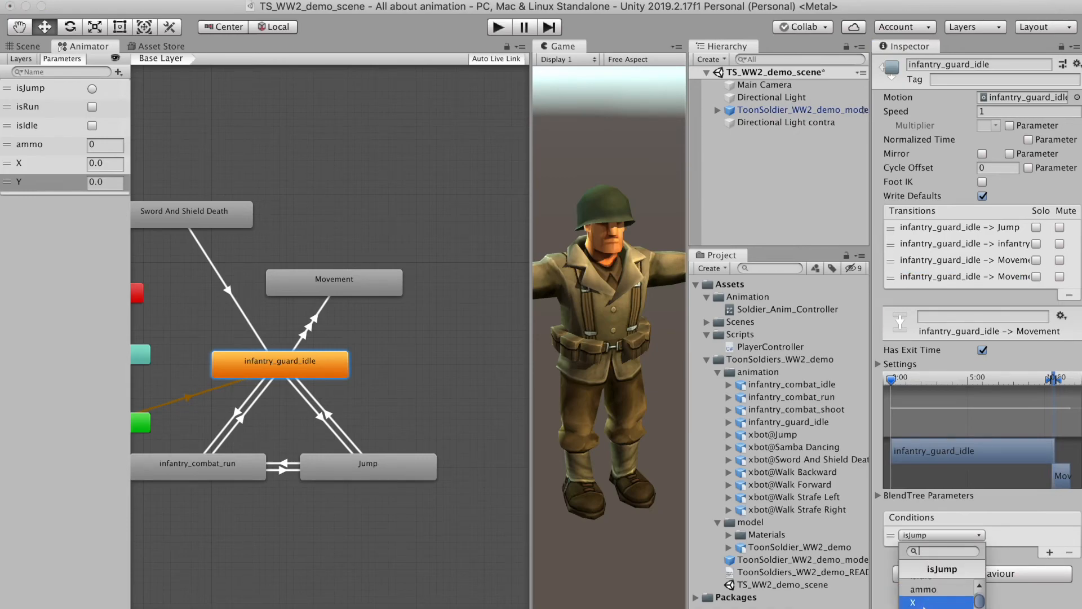
pyautogui.click(924, 602)
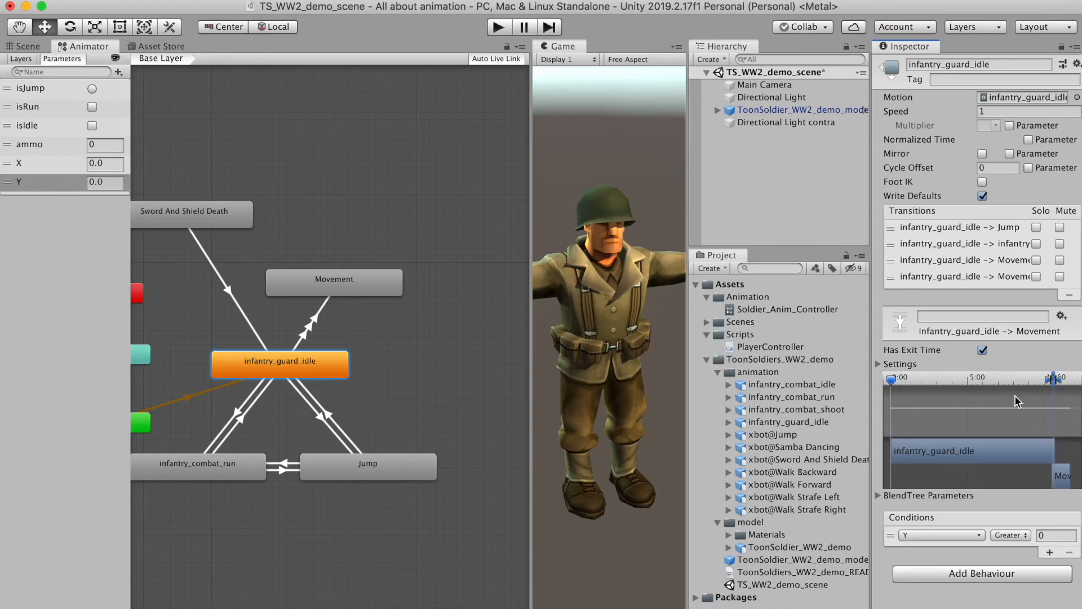
pyautogui.click(312, 319)
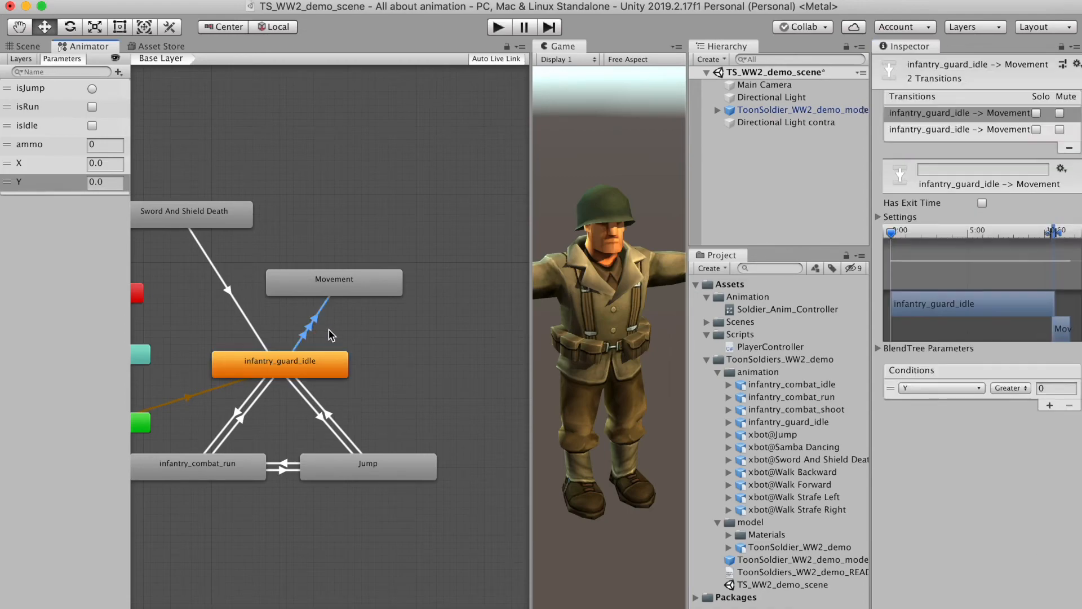
# Create a transition from Movement back to infantry_guard_idle and add the condition Y Greater 0
pyautogui.click(321, 287)
pyautogui.click(315, 308)
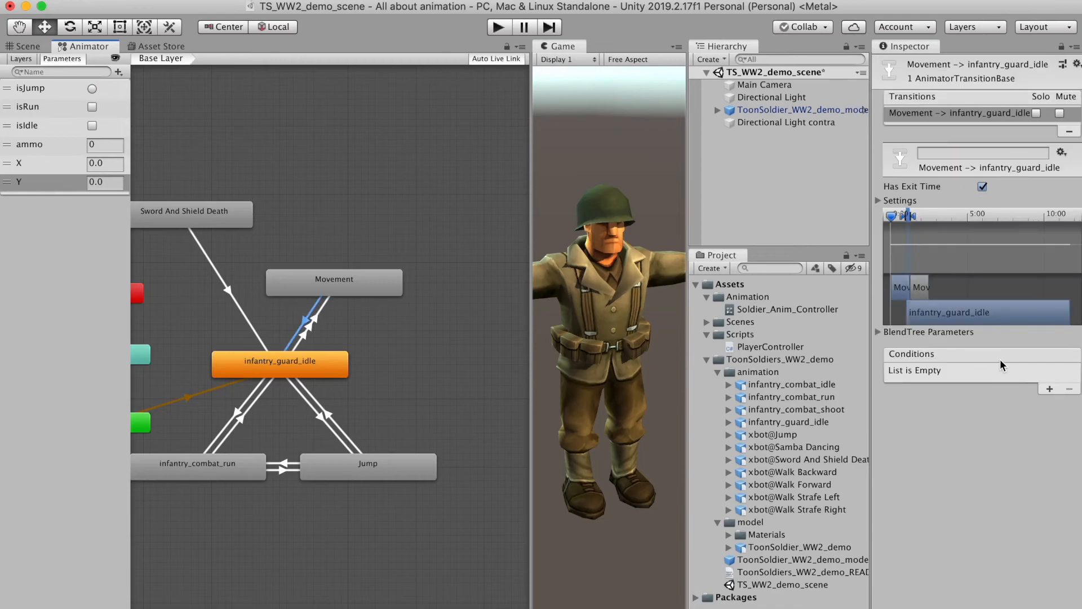
pyautogui.click(1050, 389)
pyautogui.click(941, 371)
pyautogui.click(925, 451)
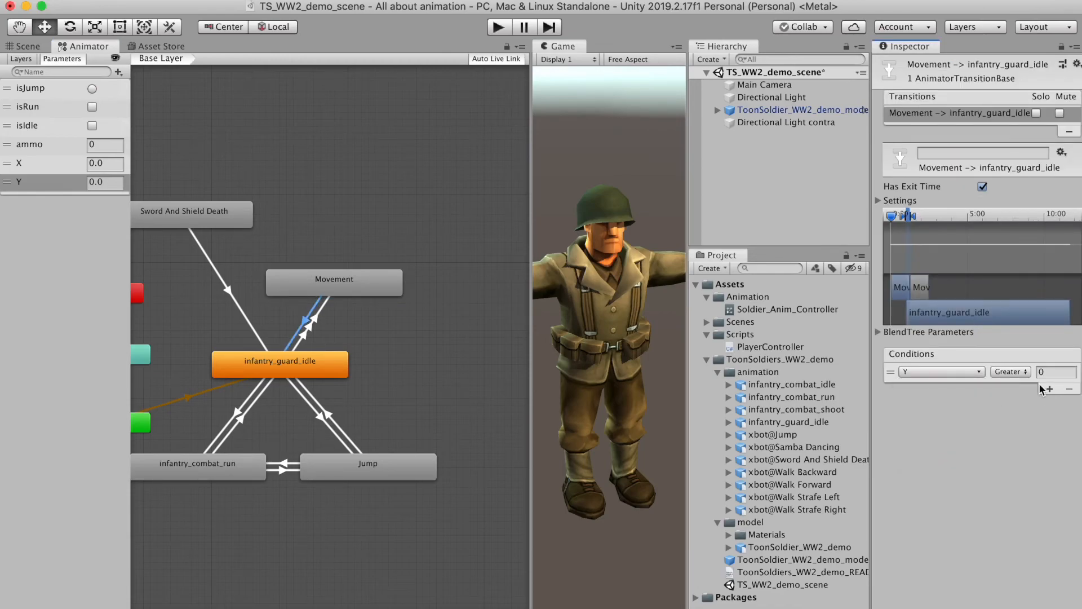
pyautogui.click(1009, 372)
pyautogui.click(973, 407)
# Add a second condition, X Greater 0, to the Movement to infantry_guard_idle transition
pyautogui.click(1049, 389)
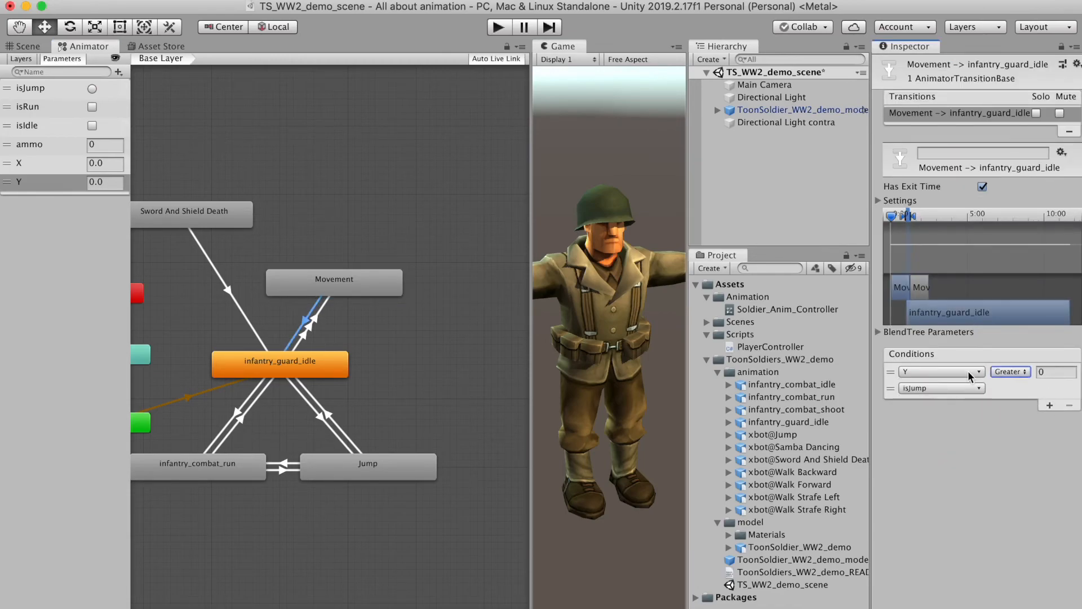
pyautogui.click(953, 389)
pyautogui.scroll(-3, 938, 459)
pyautogui.click(938, 457)
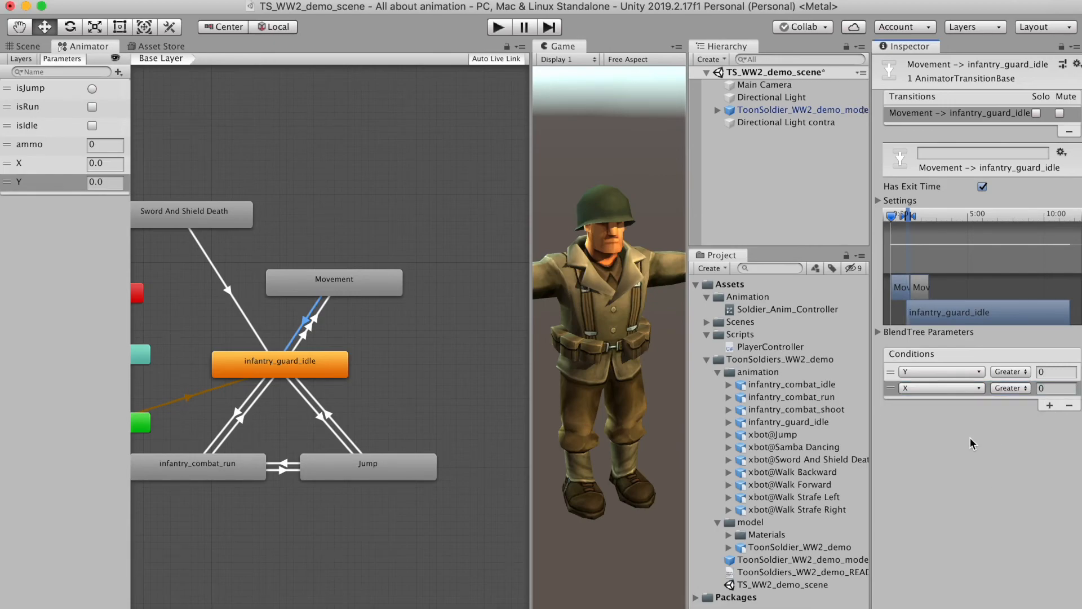
pyautogui.click(415, 313)
# Play the scene and test the Movement blend tree with X and Y at their extremes of 1 and -1
pyautogui.press('super+p')
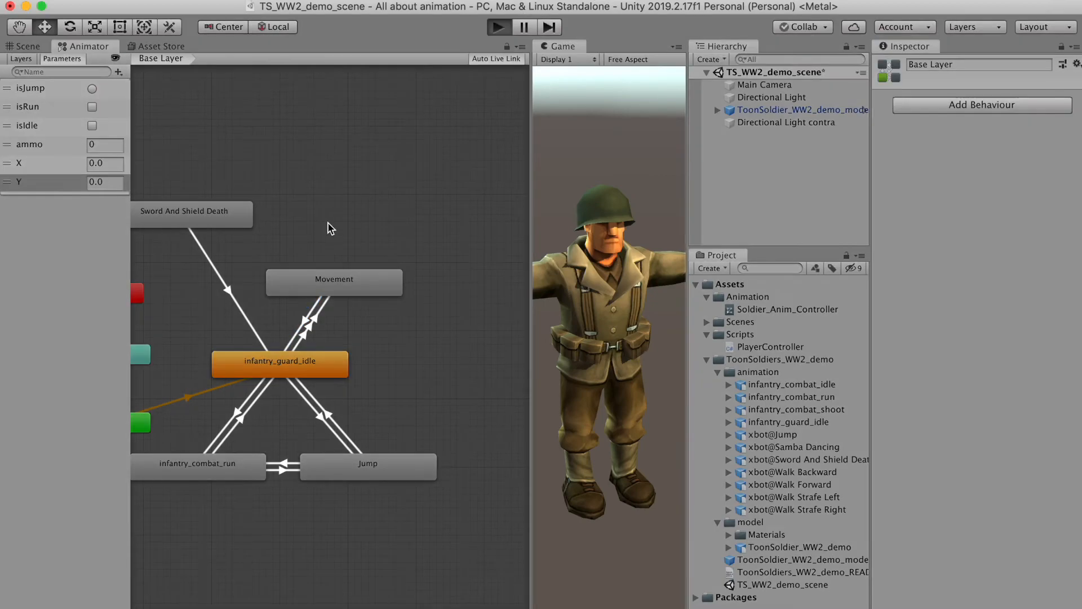
pyautogui.doubleClick(320, 282)
pyautogui.moveTo(196, 337); pyautogui.dragTo(228, 340)
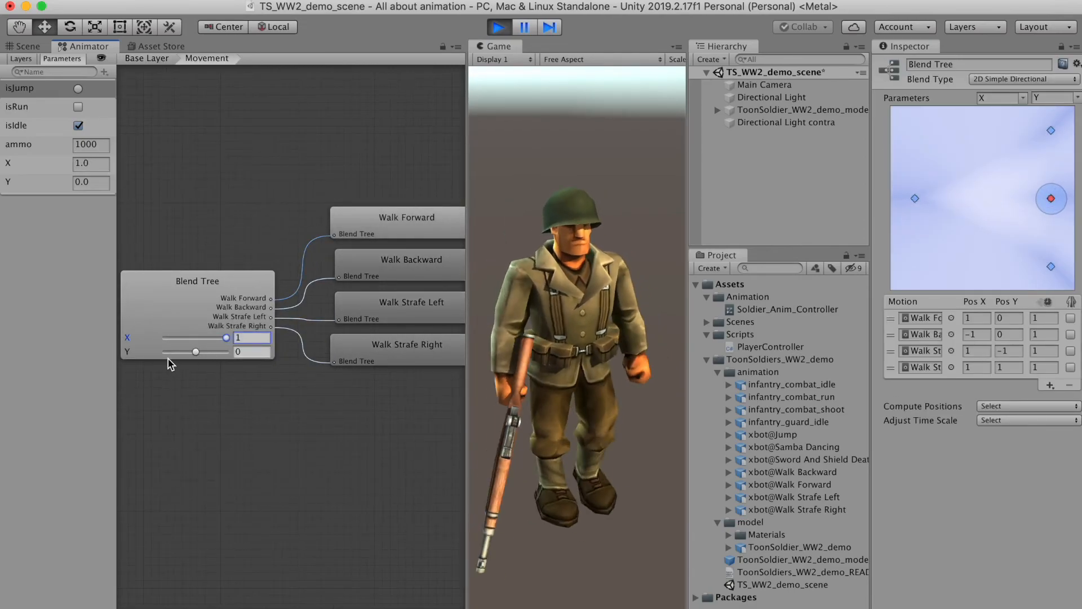
pyautogui.moveTo(226, 338); pyautogui.dragTo(128, 343)
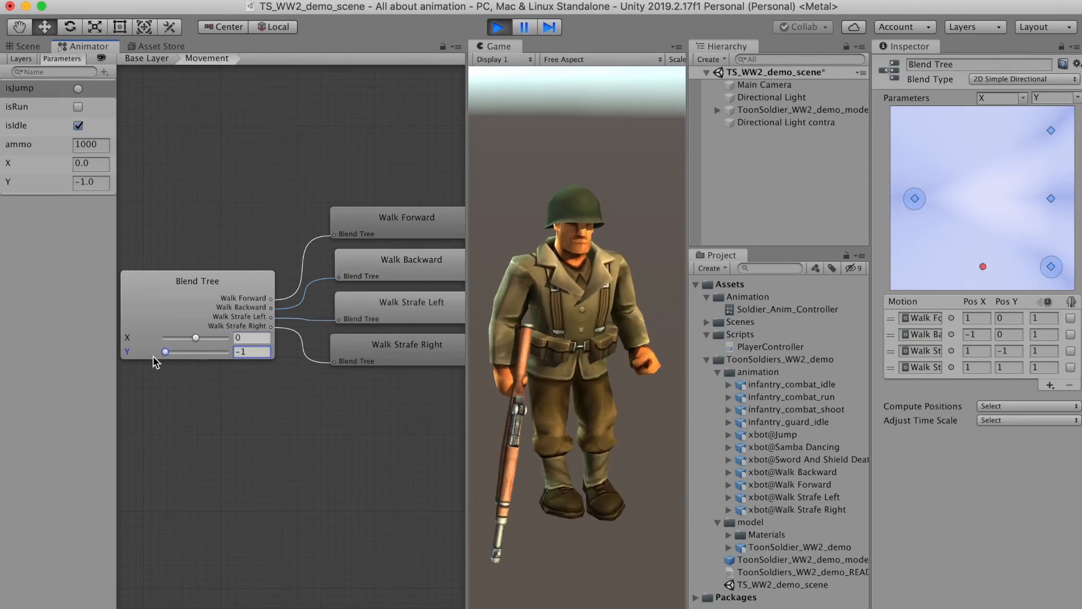
pyautogui.moveTo(162, 361); pyautogui.dragTo(238, 361)
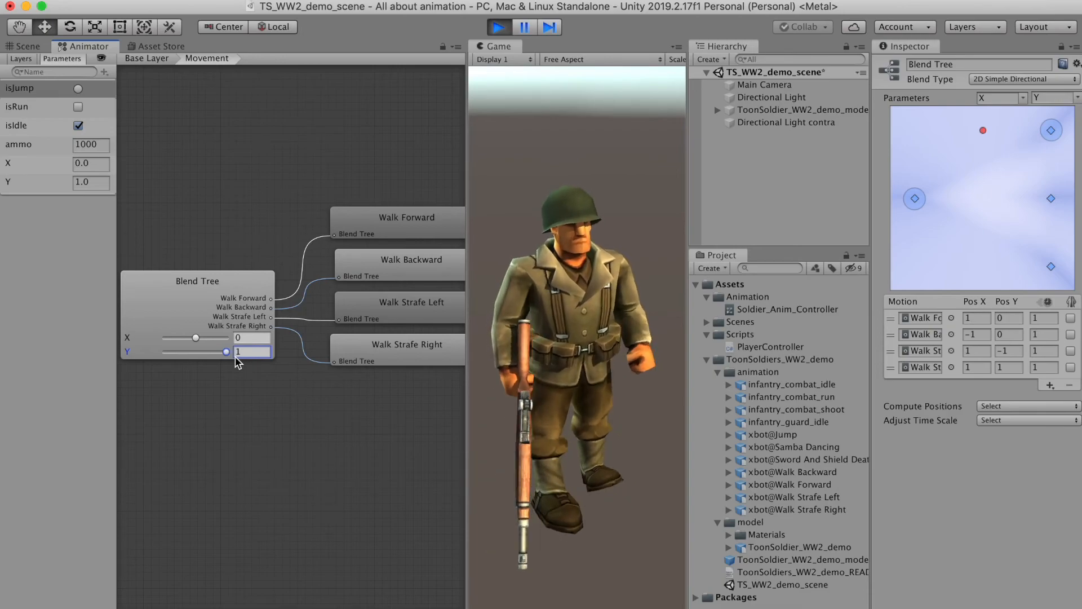
pyautogui.moveTo(198, 339); pyautogui.dragTo(160, 340)
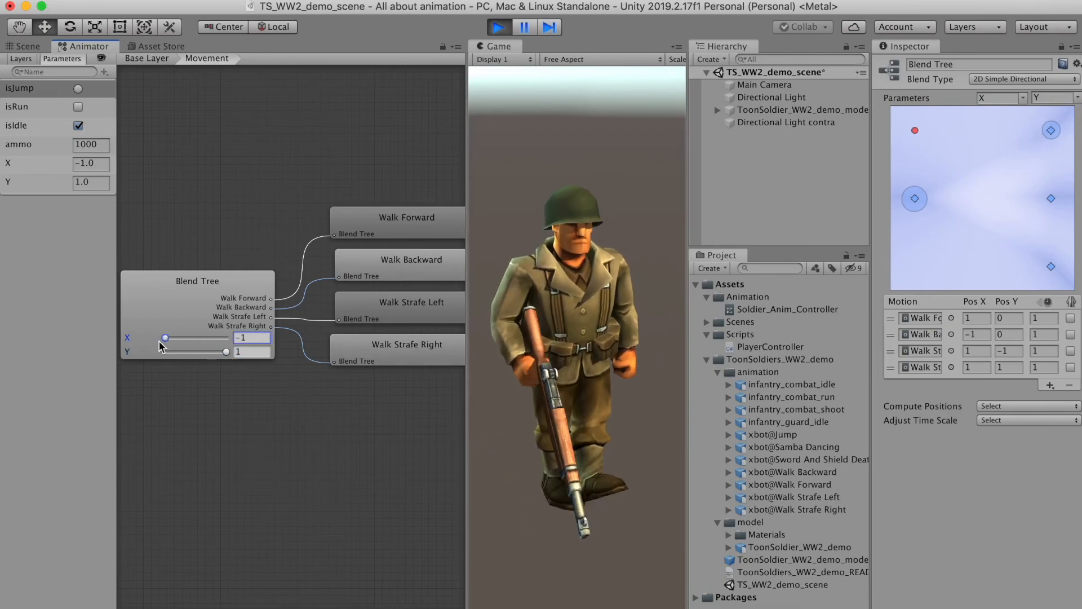
pyautogui.moveTo(164, 340); pyautogui.dragTo(235, 340)
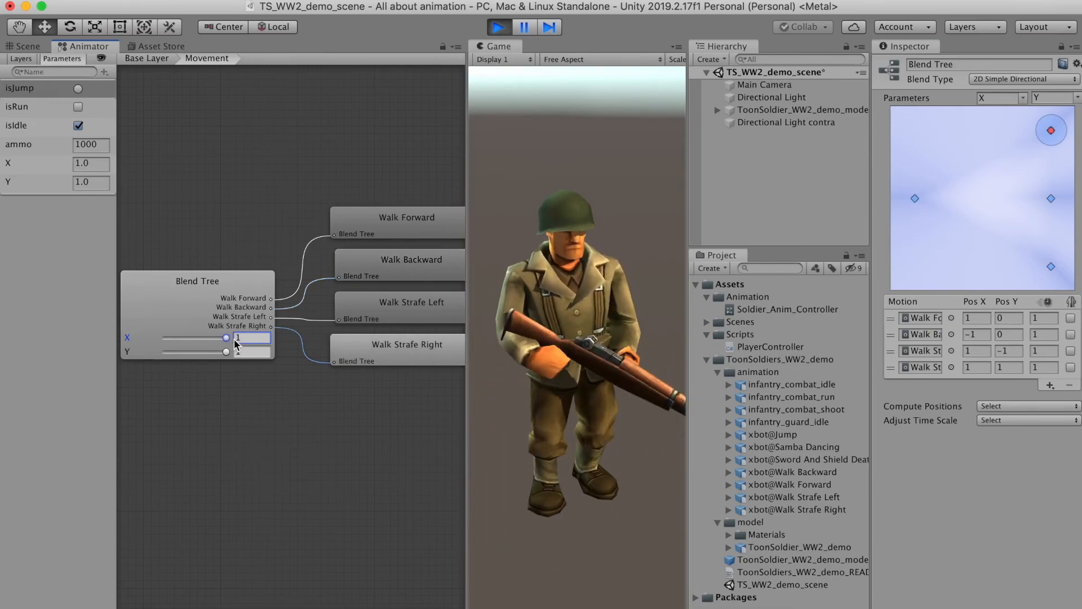
pyautogui.moveTo(226, 340); pyautogui.dragTo(196, 348)
# Set the blend tree's X and Y values to 0 in the running scene
pyautogui.click(246, 338)
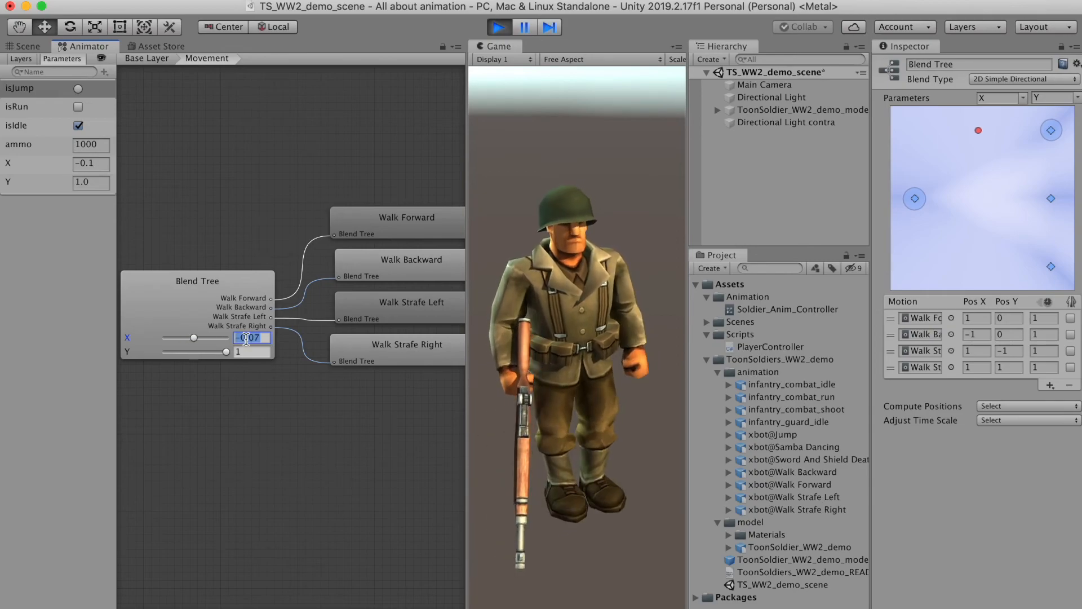
pyautogui.write('0')
pyautogui.click(253, 350)
pyautogui.write('0')
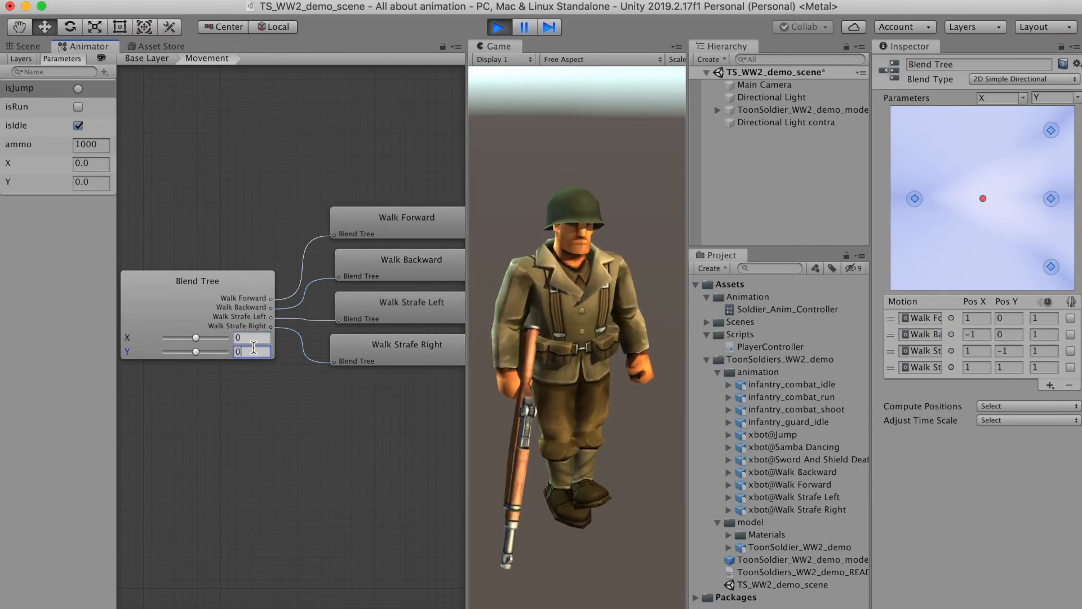
pyautogui.press('Return')
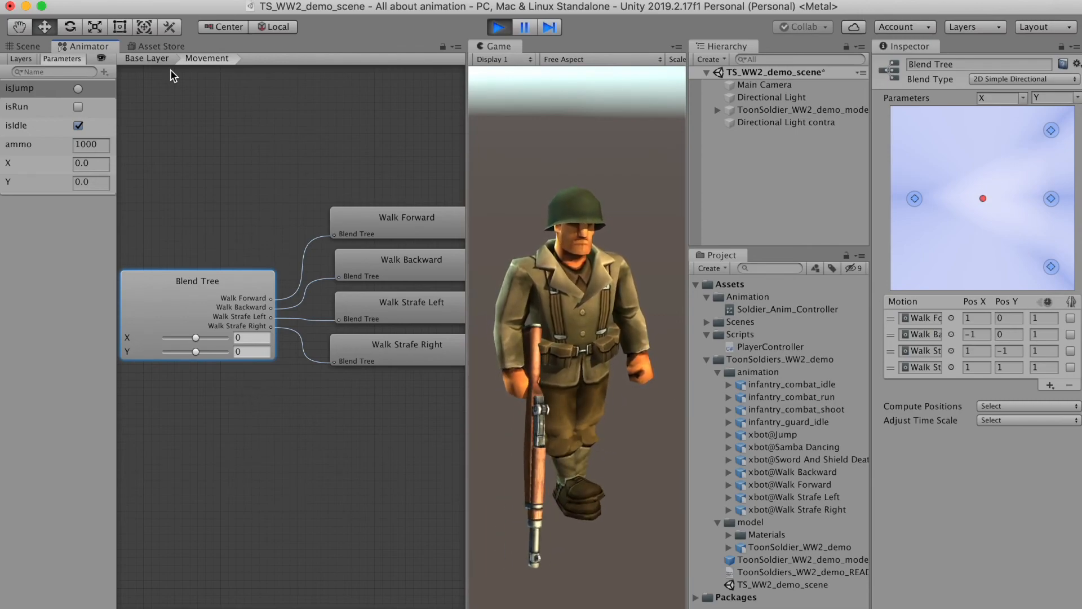
# Change the Y and X conditions of the Movement to infantry_guard_idle transition in the Base Layer to Less
pyautogui.click(148, 59)
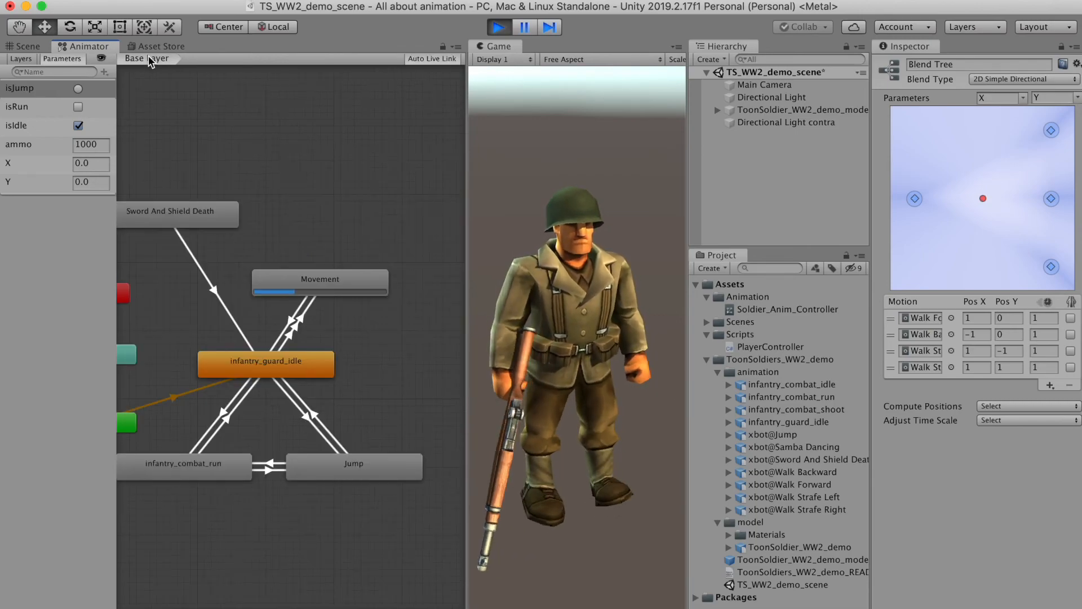
pyautogui.click(289, 323)
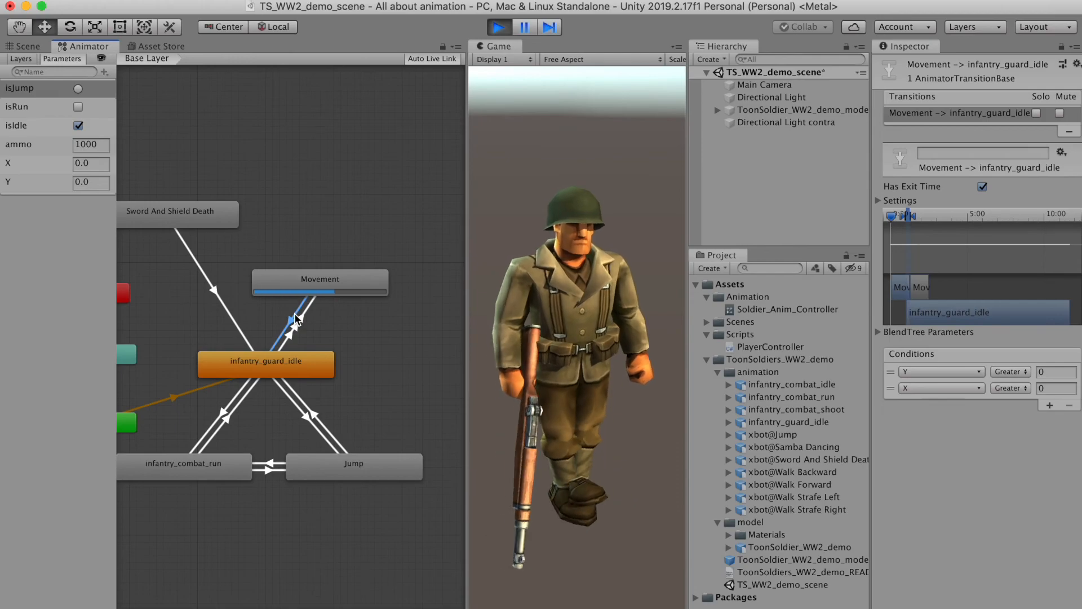
pyautogui.click(1010, 371)
pyautogui.click(1023, 385)
pyautogui.click(1010, 388)
pyautogui.click(1019, 403)
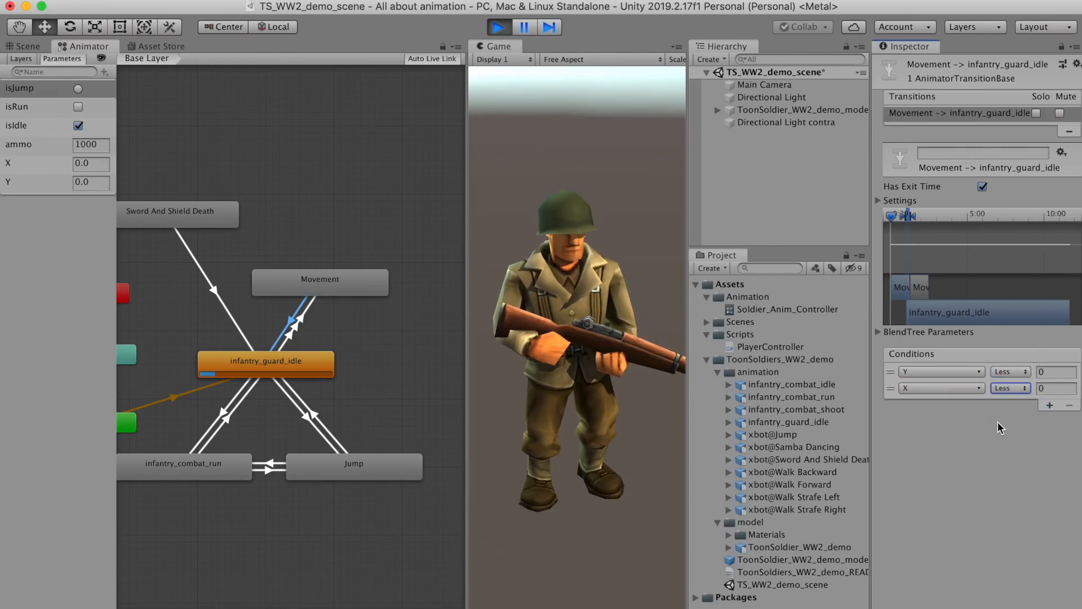
# Open the Movement blend tree and test the soldier's walk in the running scene with X at 1 and -1
pyautogui.click(327, 220)
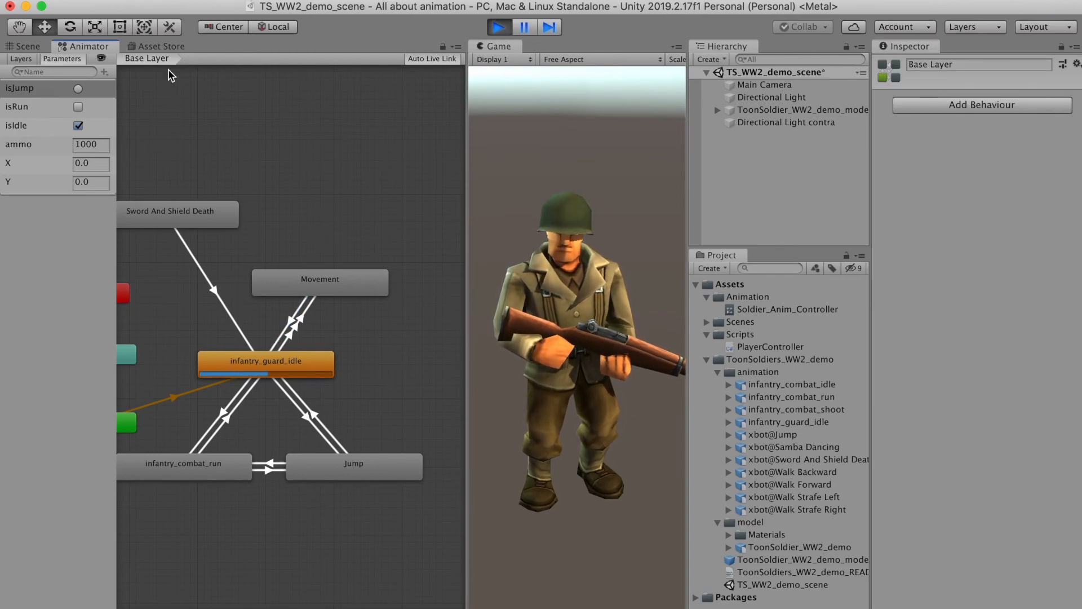
pyautogui.doubleClick(337, 286)
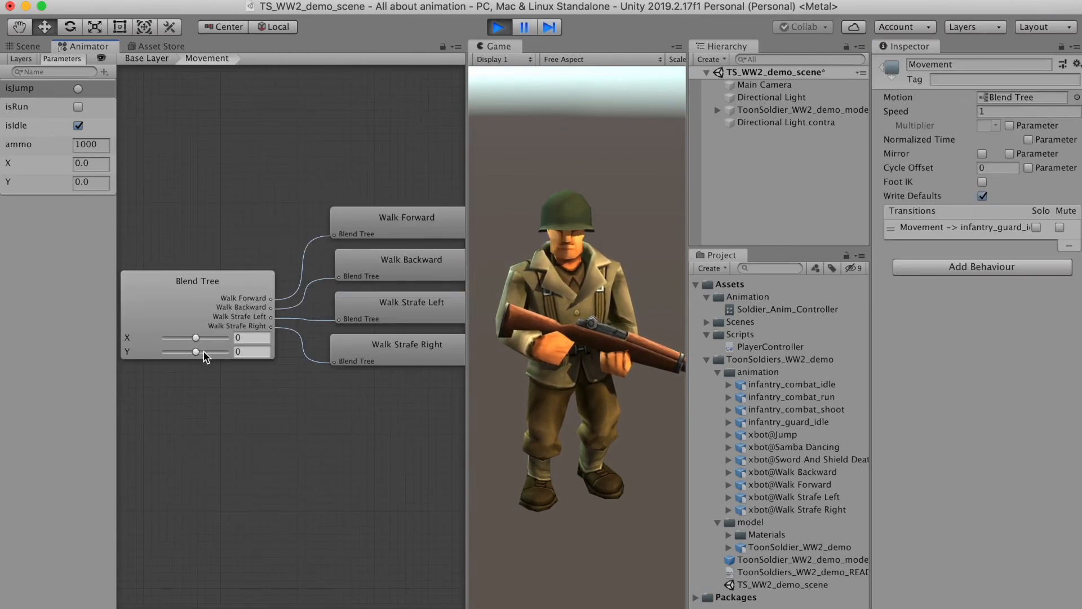
pyautogui.moveTo(197, 338); pyautogui.dragTo(227, 342)
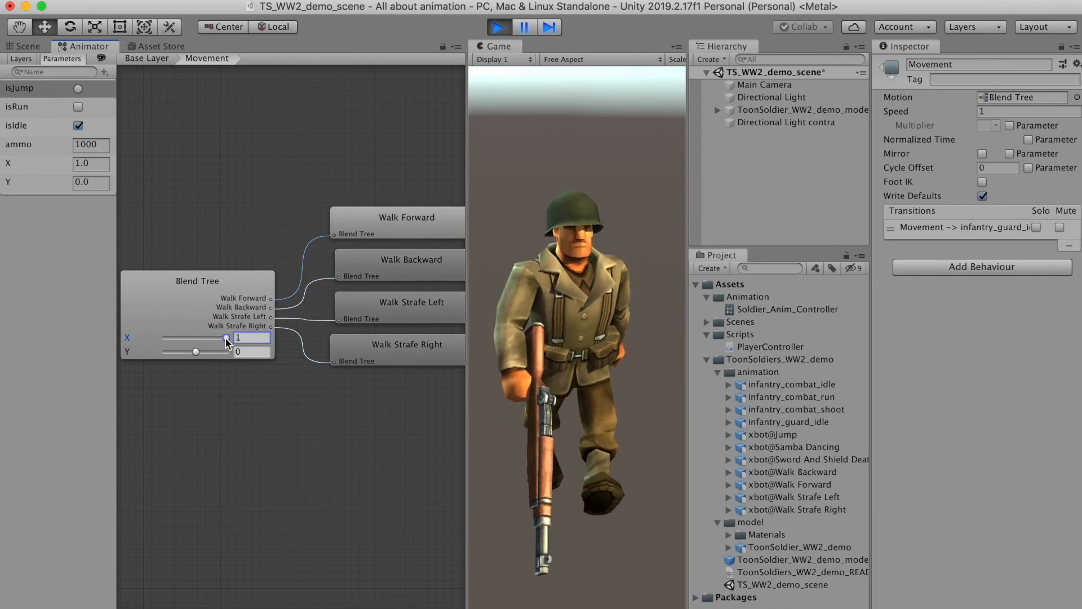
pyautogui.moveTo(225, 337); pyautogui.dragTo(161, 341)
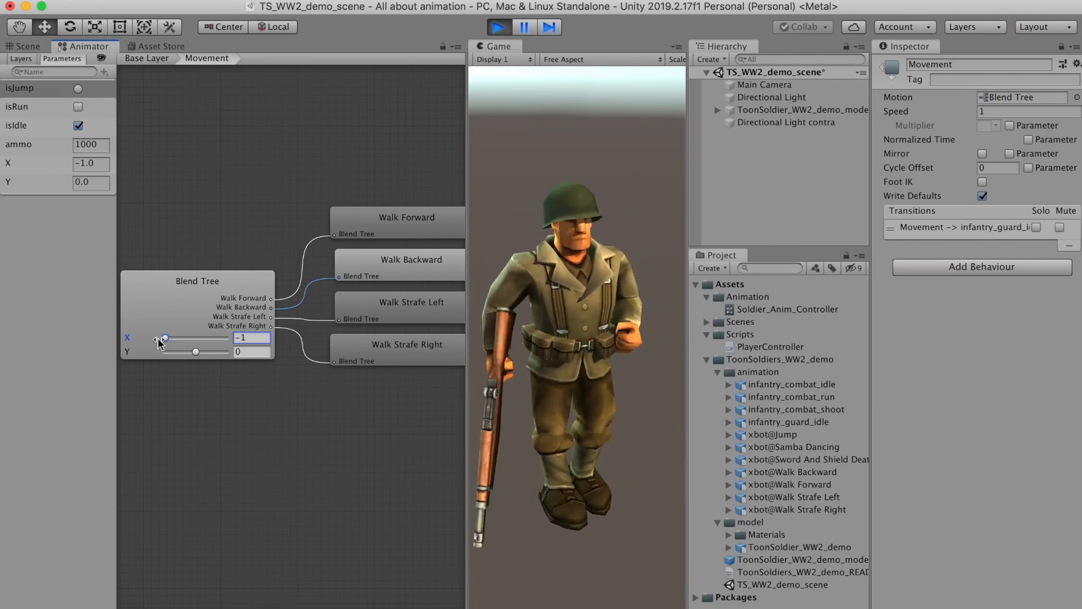
# Dock the Game view alongside the Animator and preview the soldier with the blend tree's X and Y both set to 1
pyautogui.moveTo(499, 45); pyautogui.dragTo(192, 46)
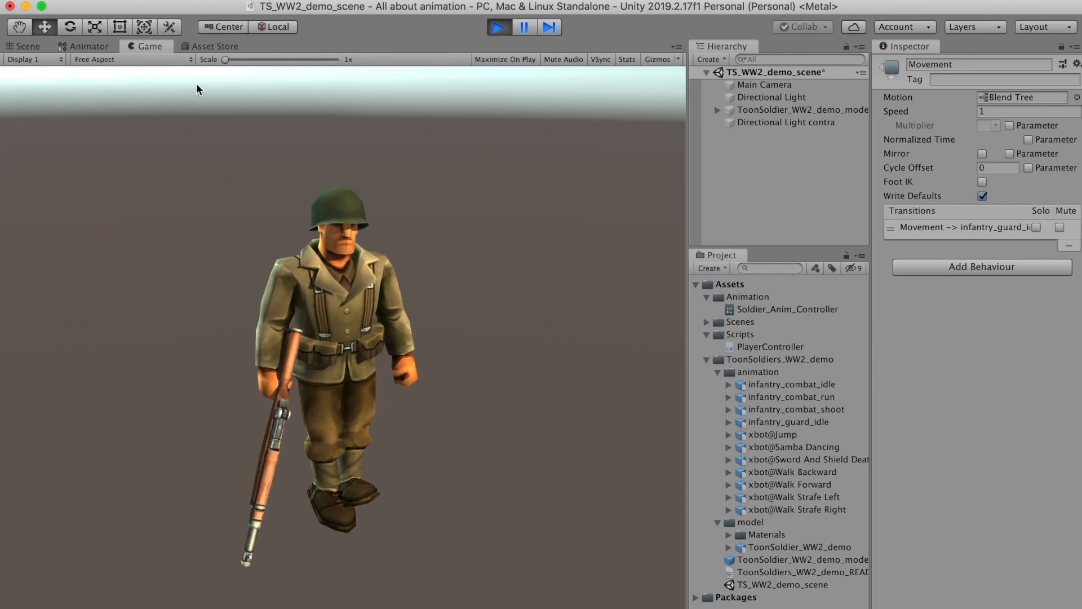
pyautogui.click(74, 49)
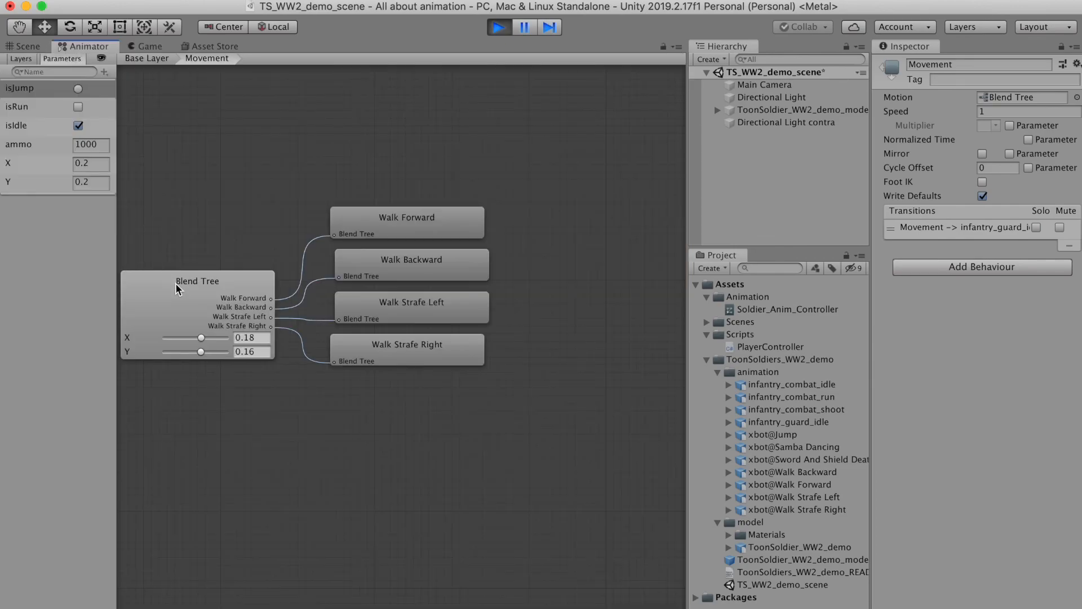
pyautogui.moveTo(213, 339); pyautogui.dragTo(228, 338)
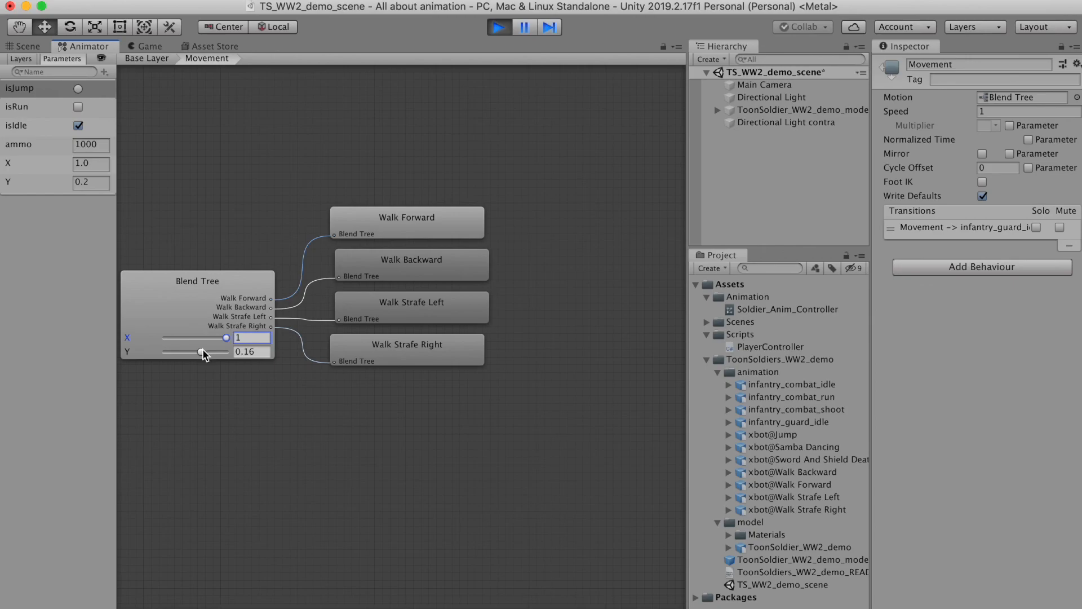
pyautogui.moveTo(203, 350); pyautogui.dragTo(228, 351)
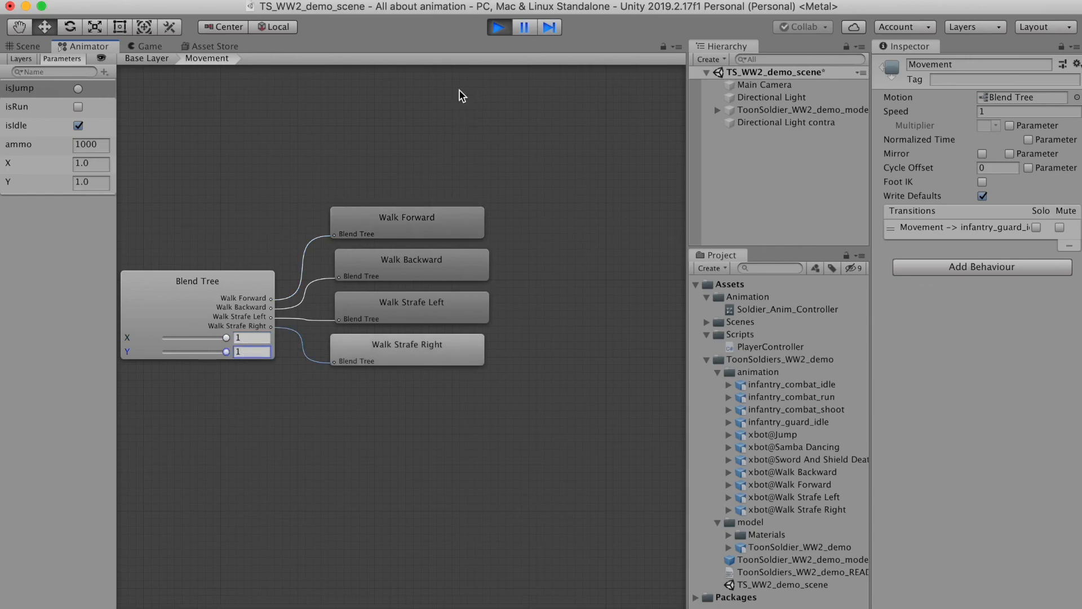
pyautogui.click(164, 47)
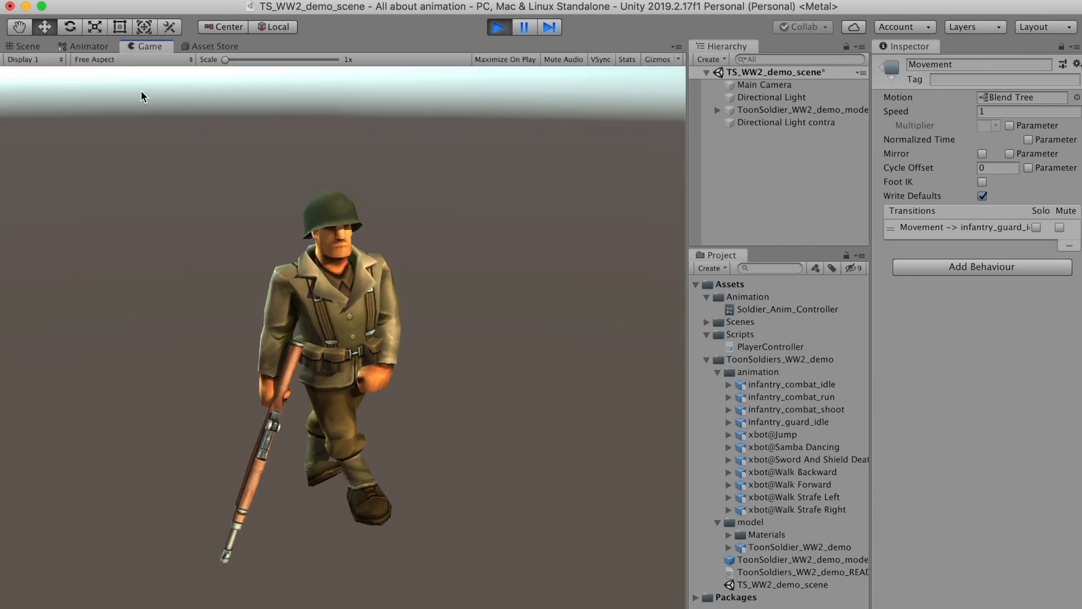